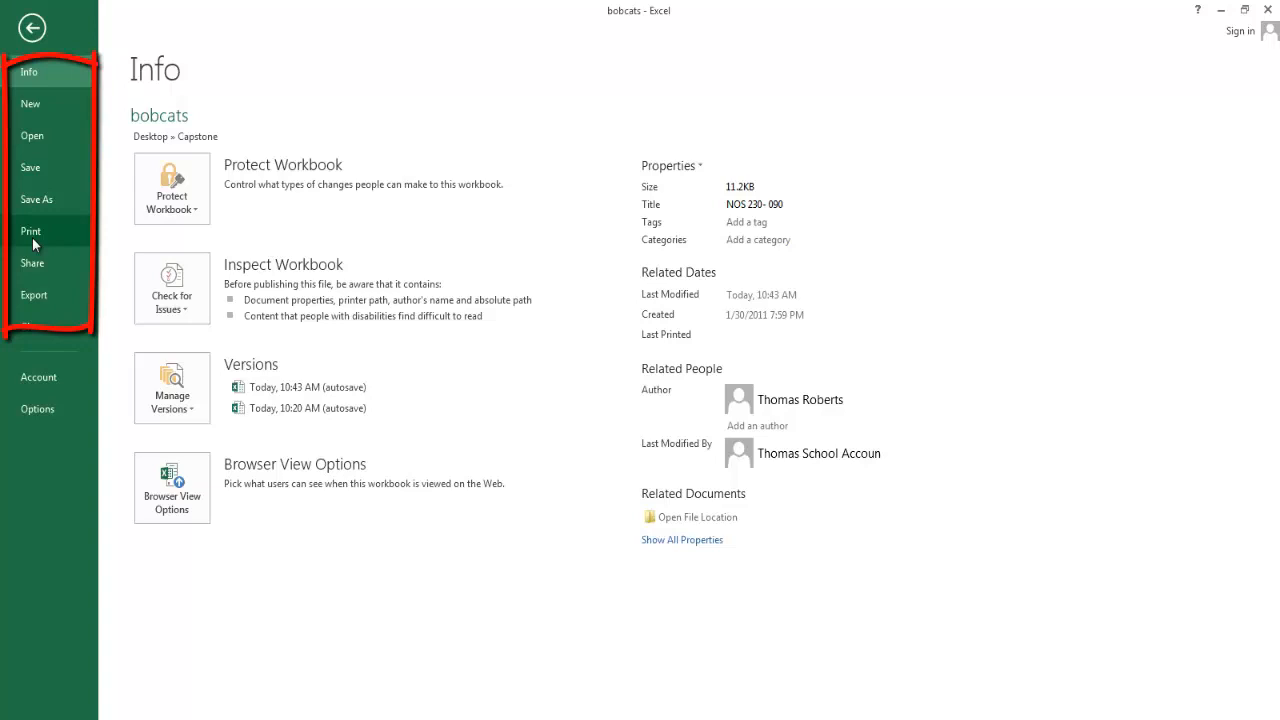
# Try to close the bobcats workbook, then cancel closing at the save prompt.
pyautogui.click(40, 333)
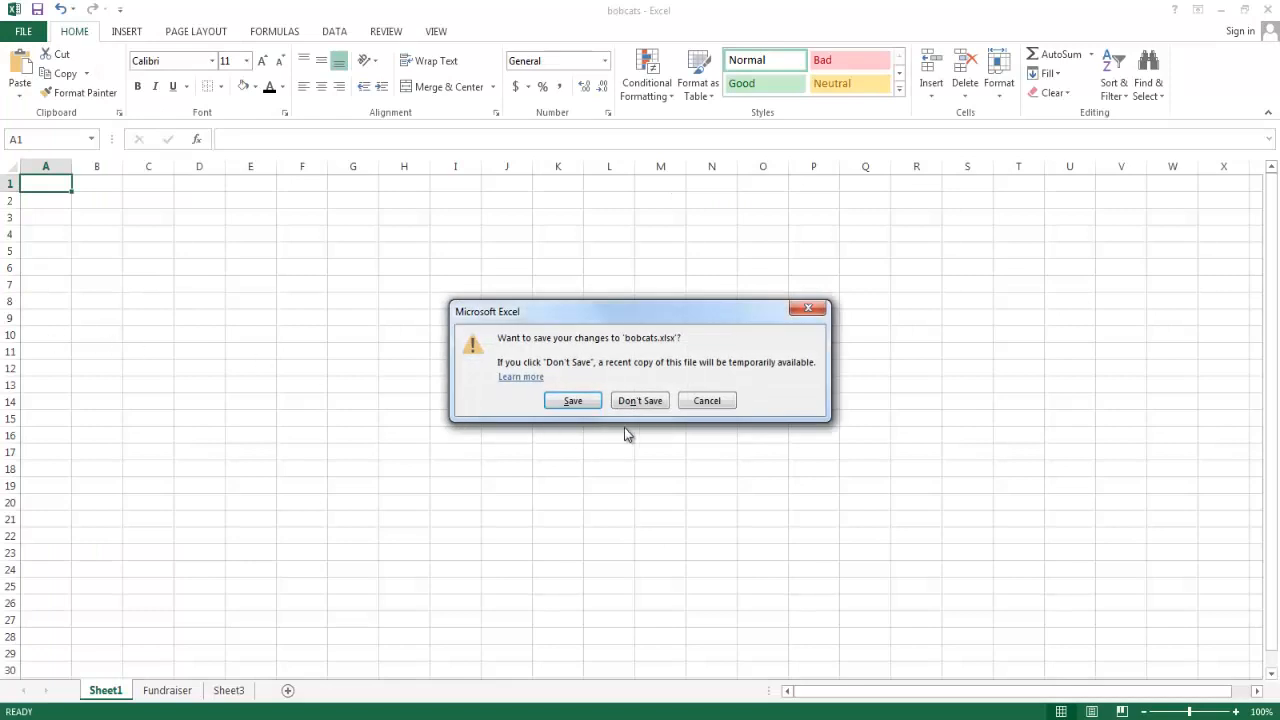
pyautogui.click(698, 403)
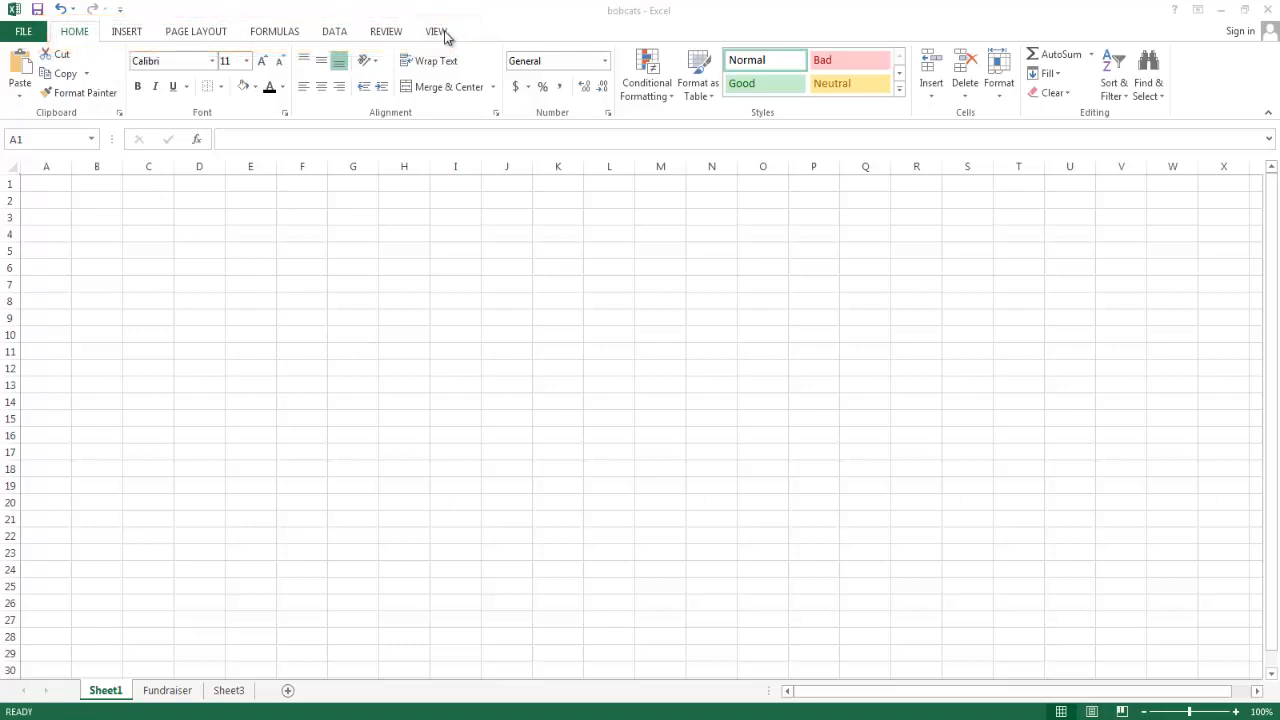
# Examine the Home, Insert, Page Layout, Formulas and Data command sets and the Quick Access Toolbar's customization choices.
pyautogui.click(73, 38)
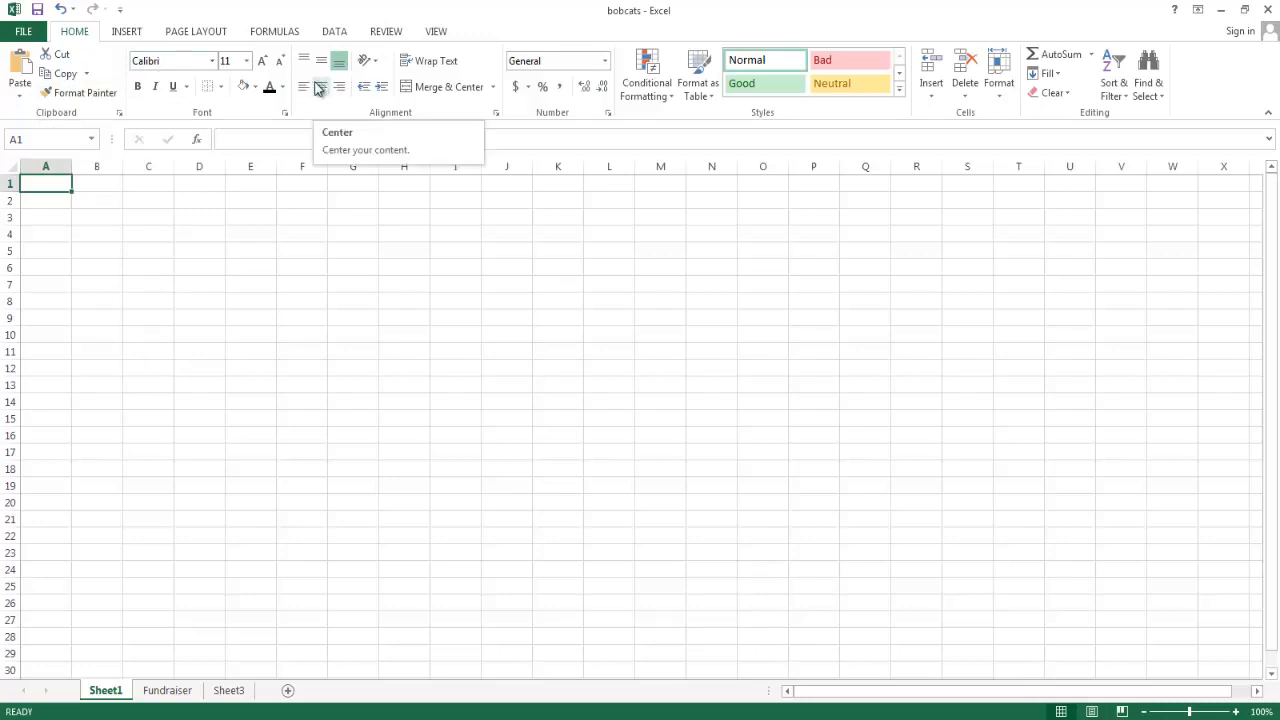
pyautogui.click(127, 30)
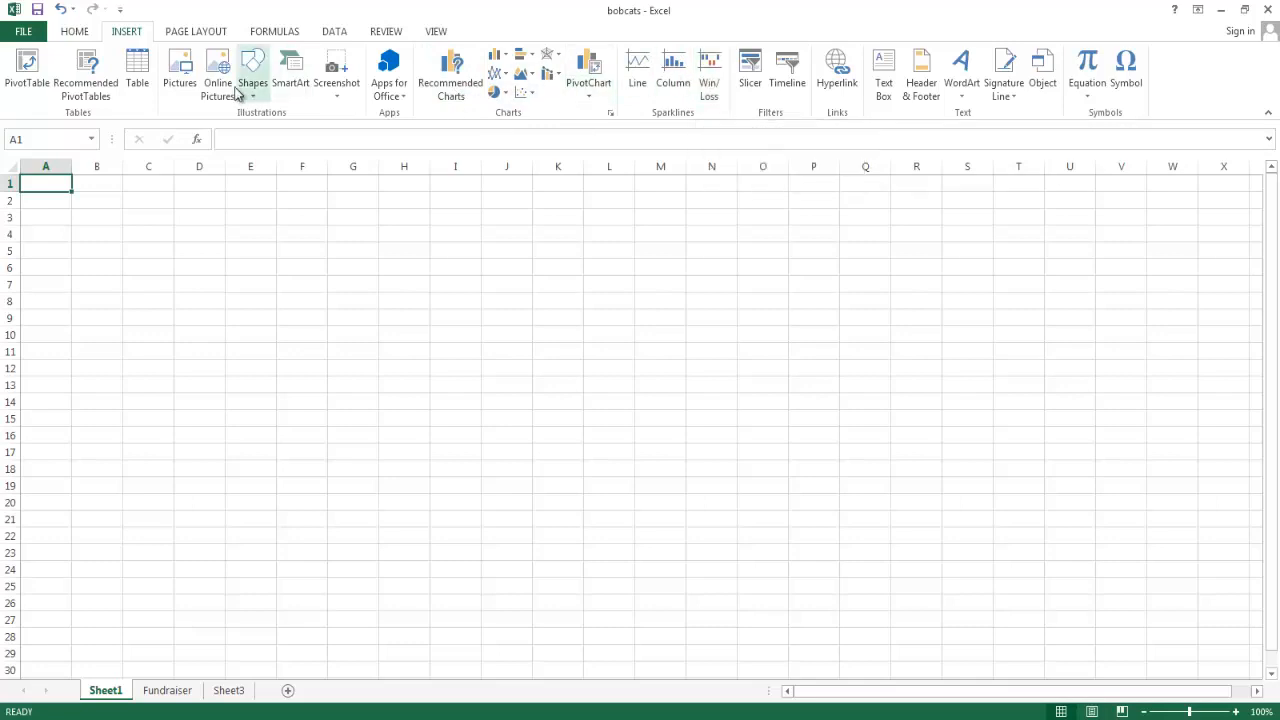
pyautogui.click(206, 32)
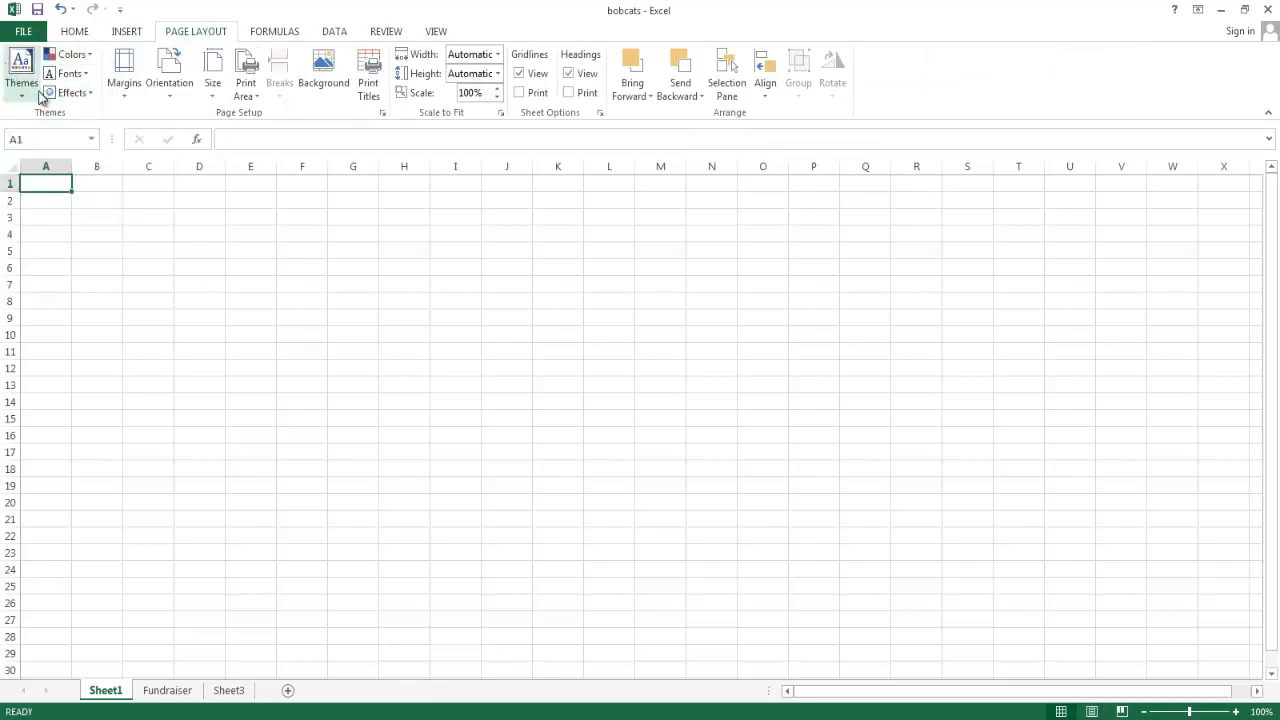
pyautogui.click(288, 34)
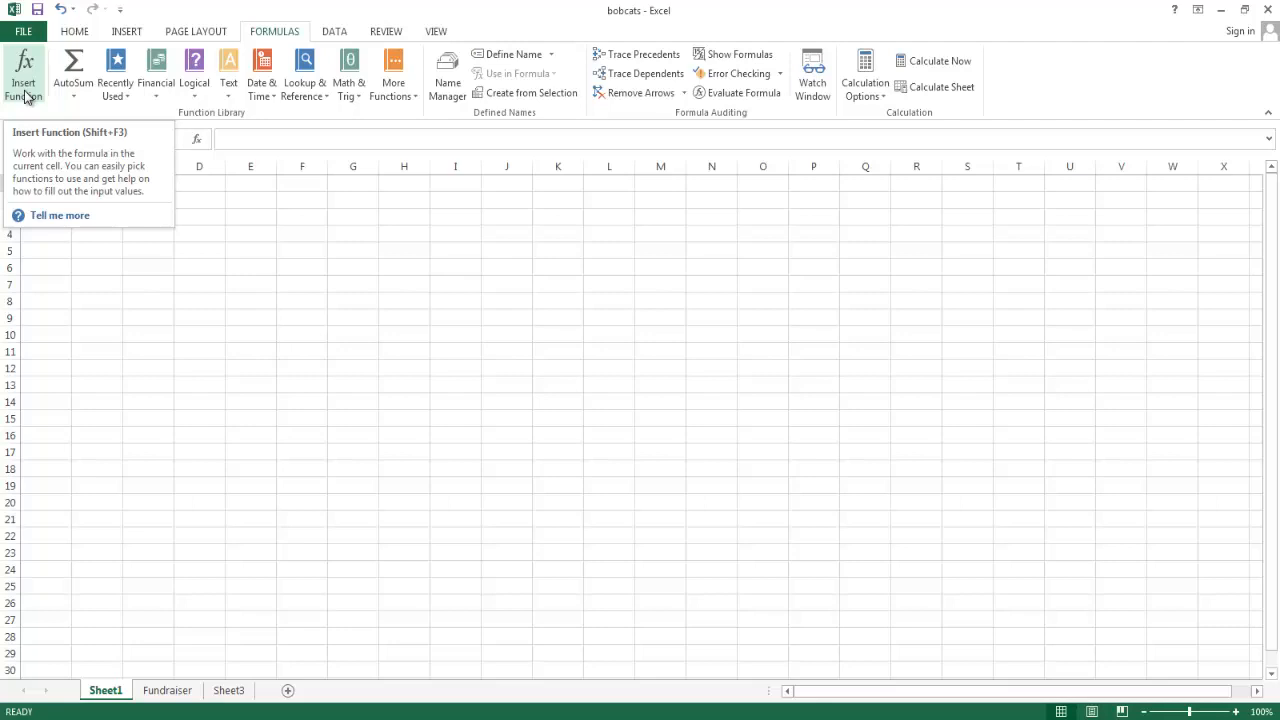
pyautogui.click(336, 34)
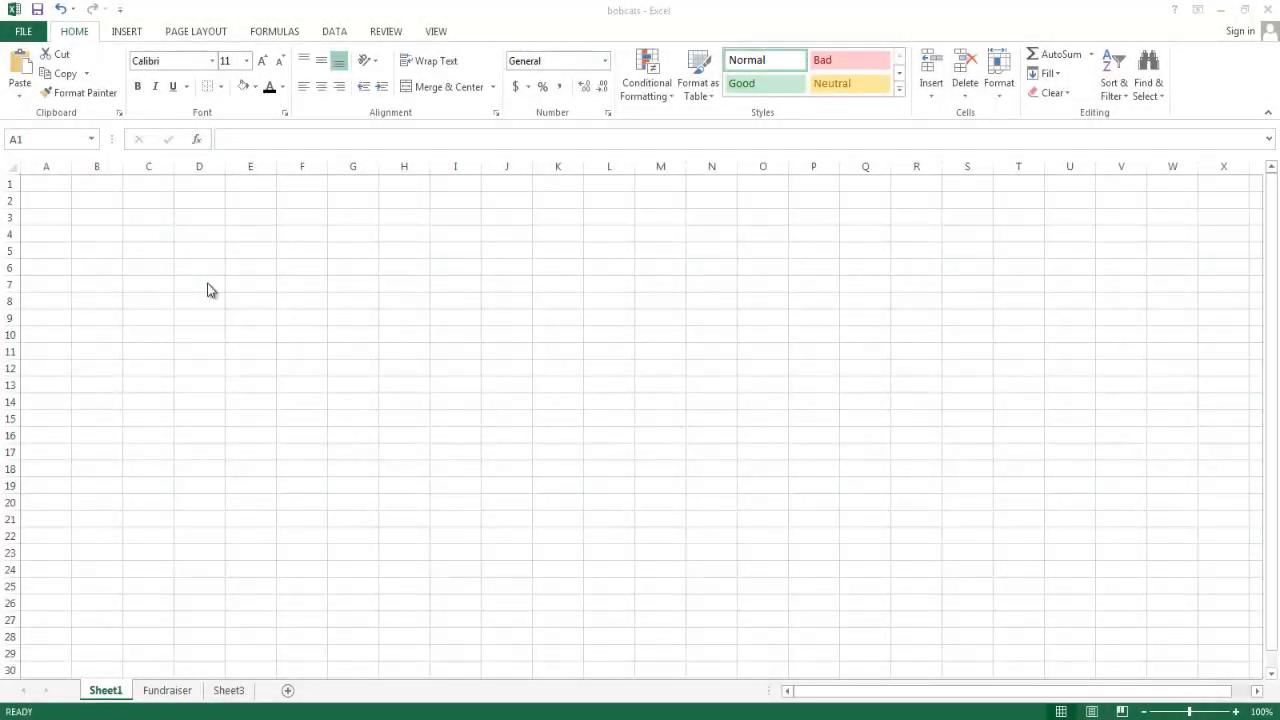
pyautogui.click(120, 9)
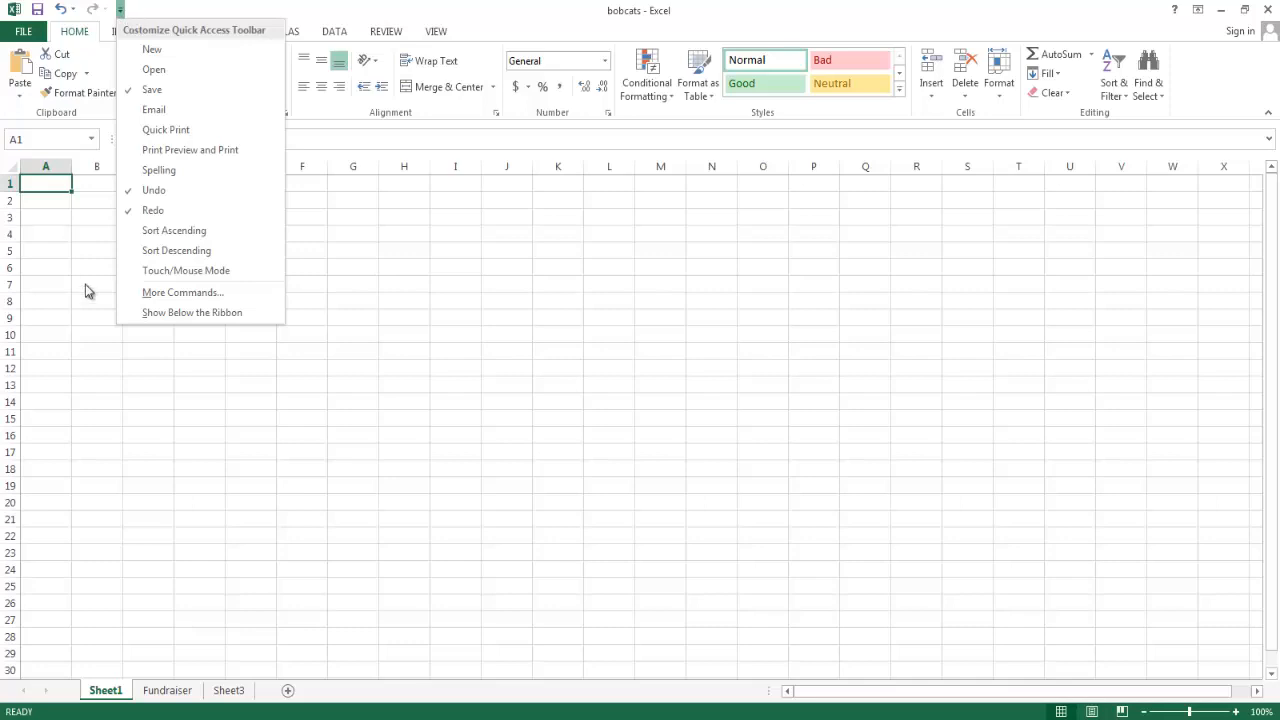
pyautogui.click(68, 335)
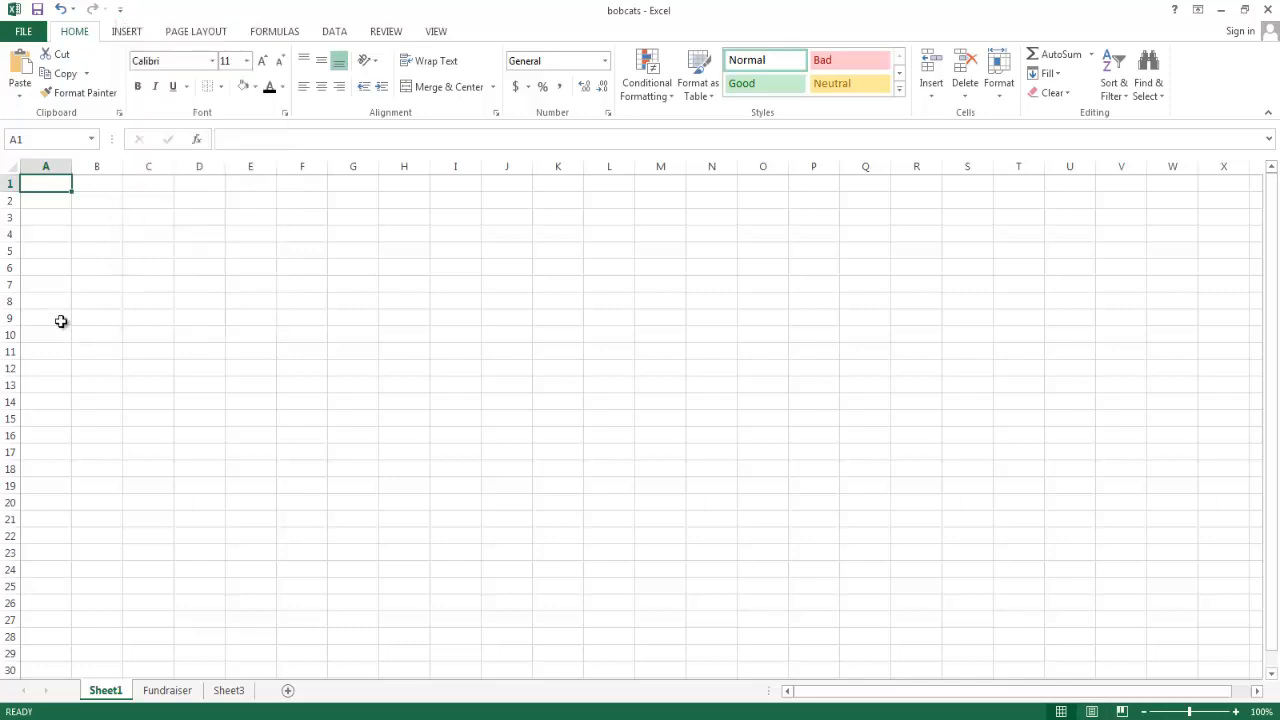
# Open the Quick Access Toolbar options and browse All Commands before returning the command source to Popular Commands.
pyautogui.click(20, 33)
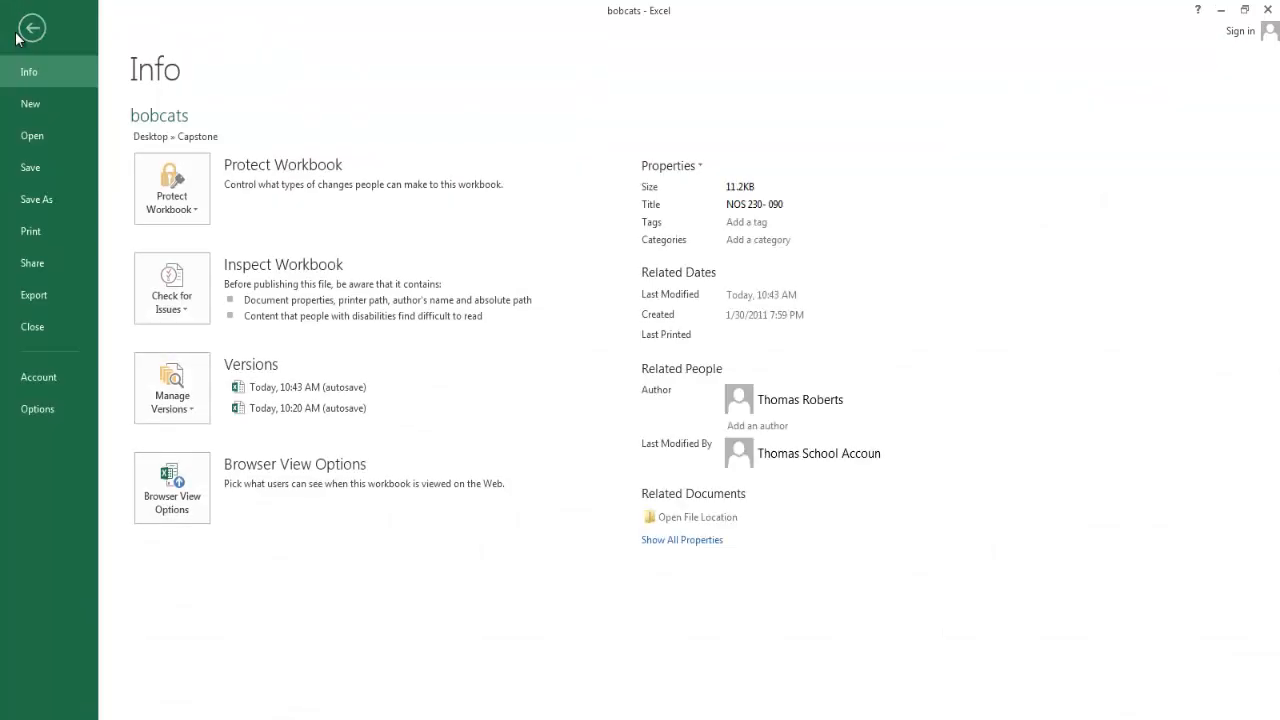
pyautogui.click(51, 414)
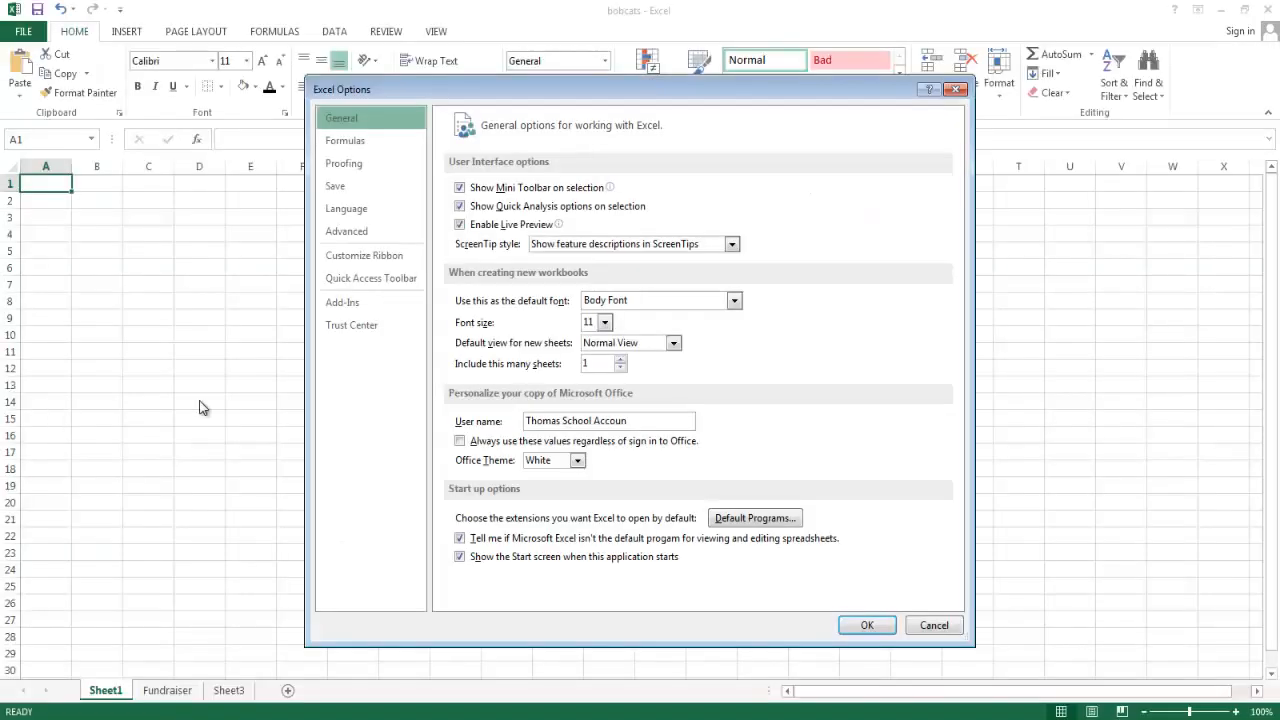
pyautogui.click(352, 284)
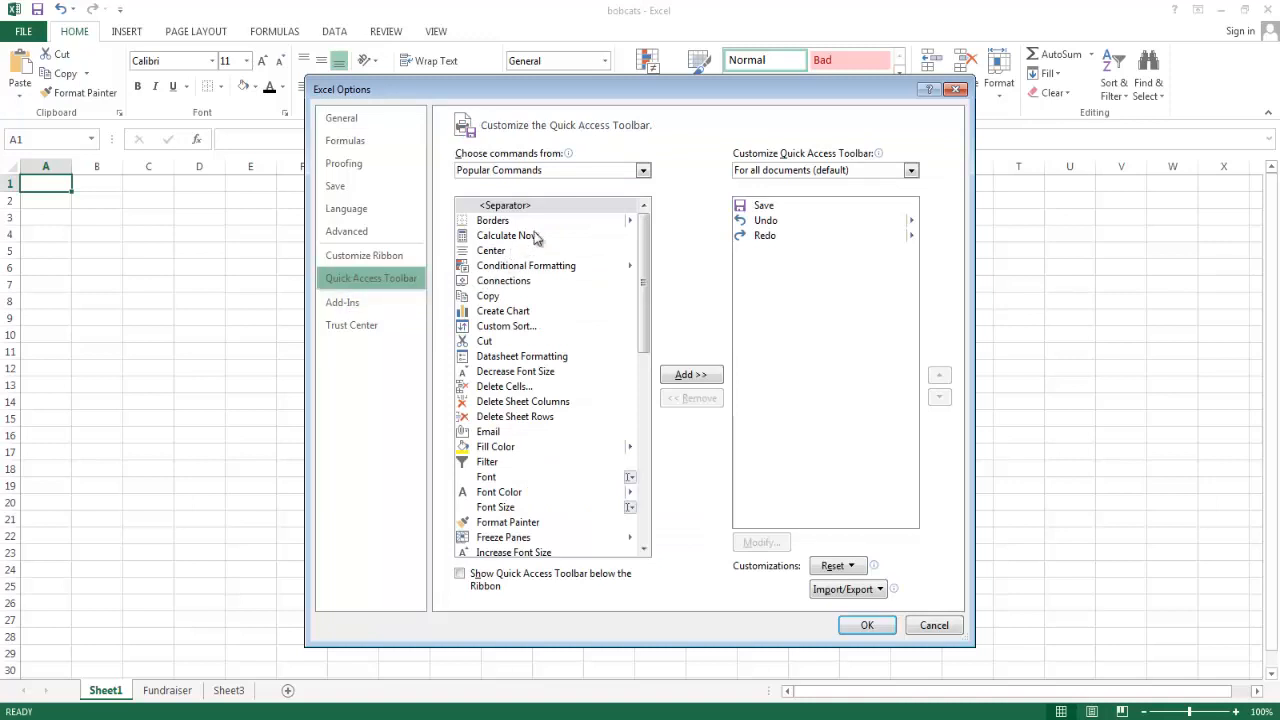
pyautogui.click(643, 170)
pyautogui.click(575, 220)
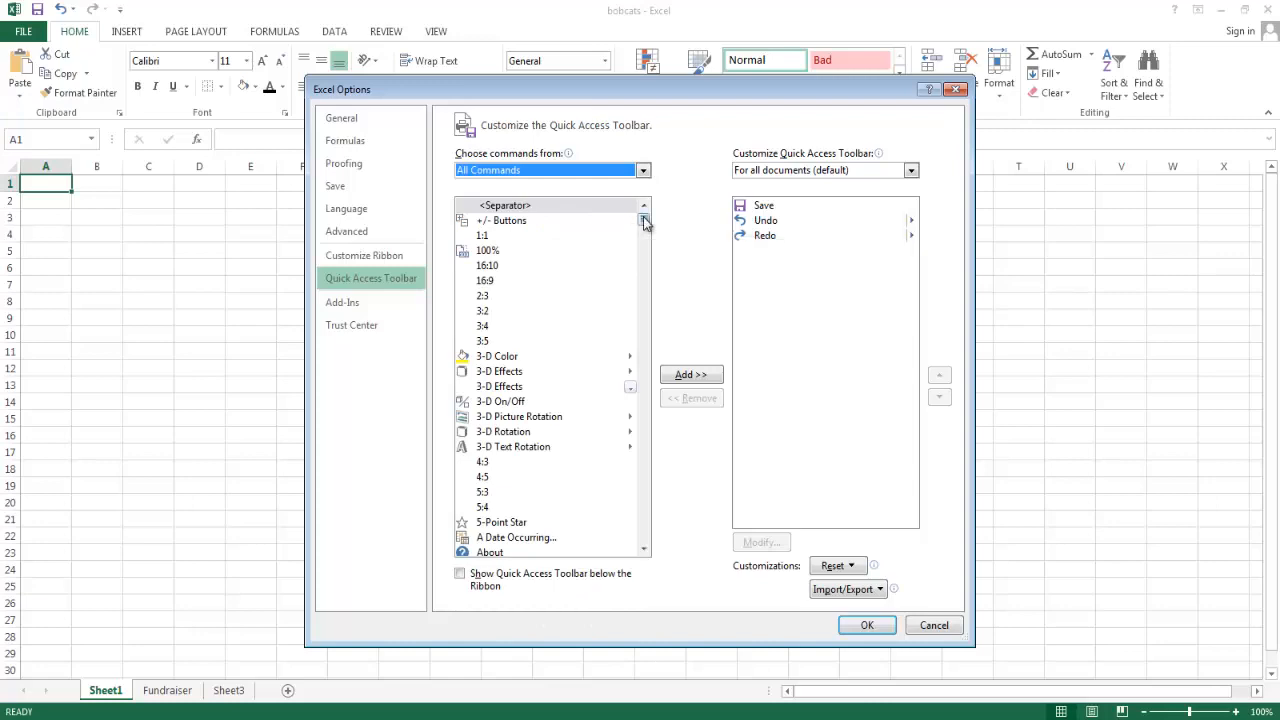
pyautogui.moveTo(643, 222)
pyautogui.mouseDown()
pyautogui.moveTo(643, 273)
pyautogui.moveTo(645, 217)
pyautogui.mouseUp()
pyautogui.click(643, 171)
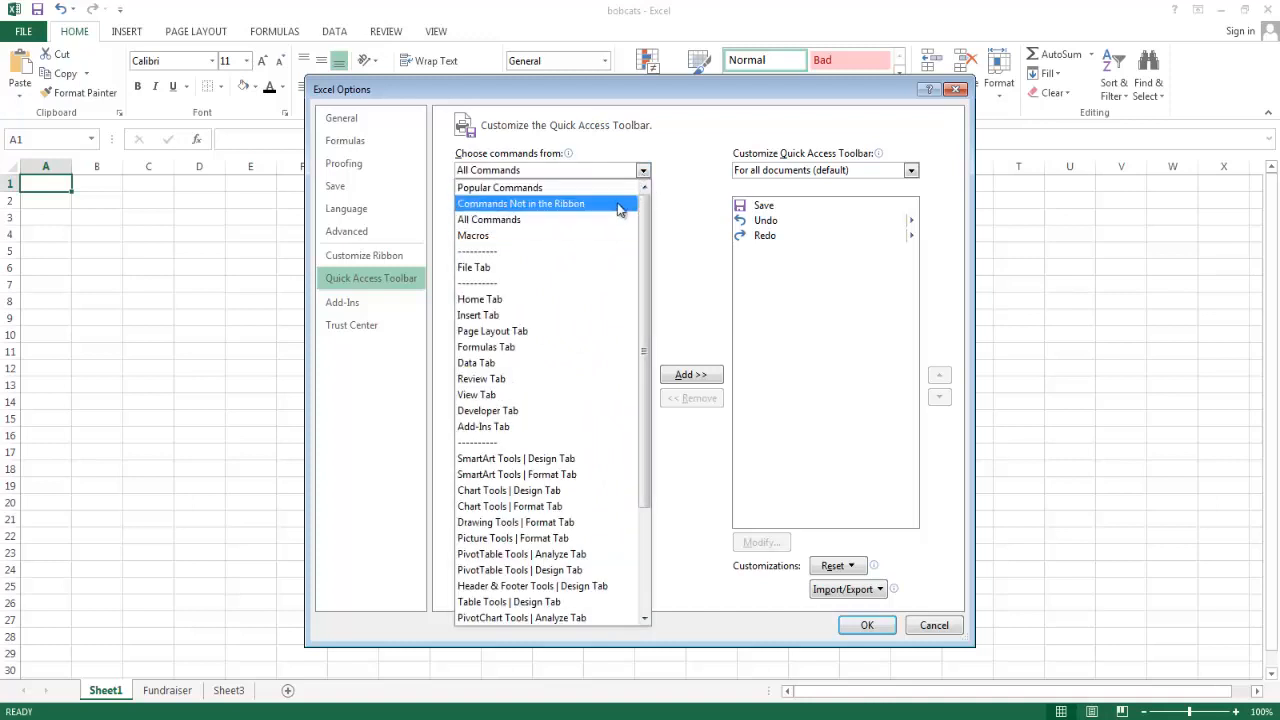
pyautogui.click(601, 189)
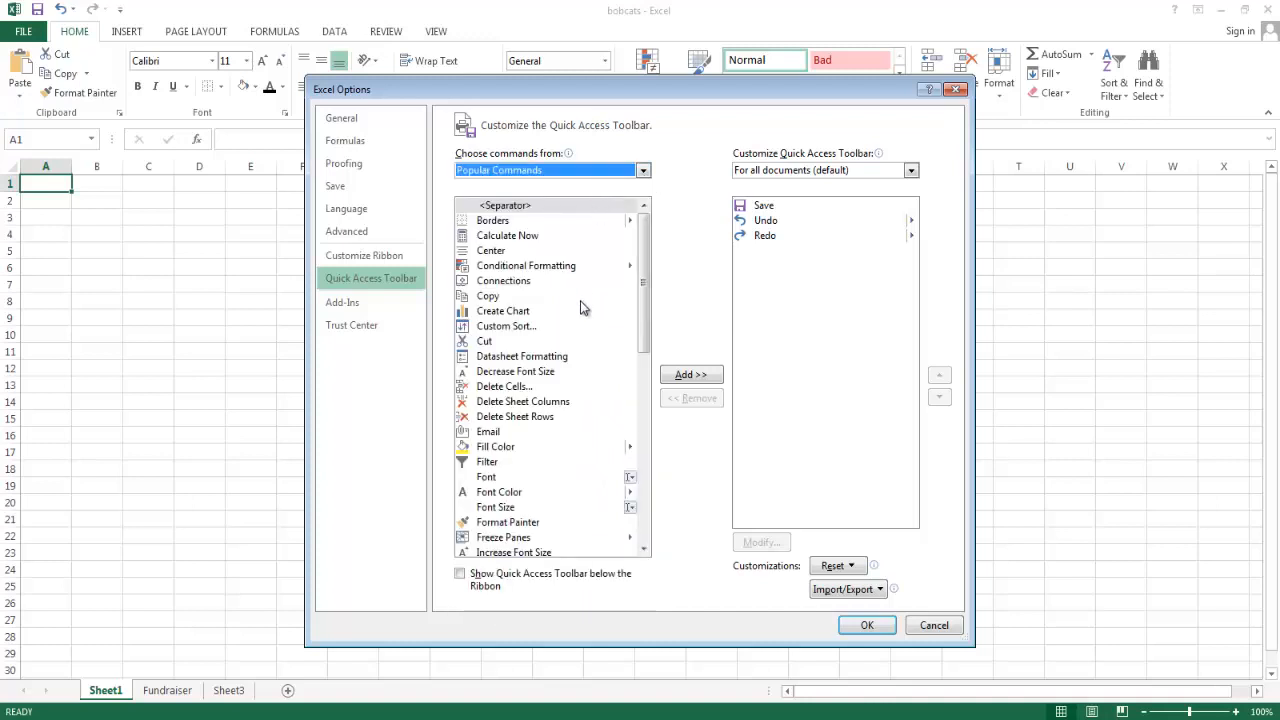
# Add the Cut, Calculate Now and Center commands to the Quick Access Toolbar and apply the options.
pyautogui.click(552, 344)
pyautogui.click(676, 375)
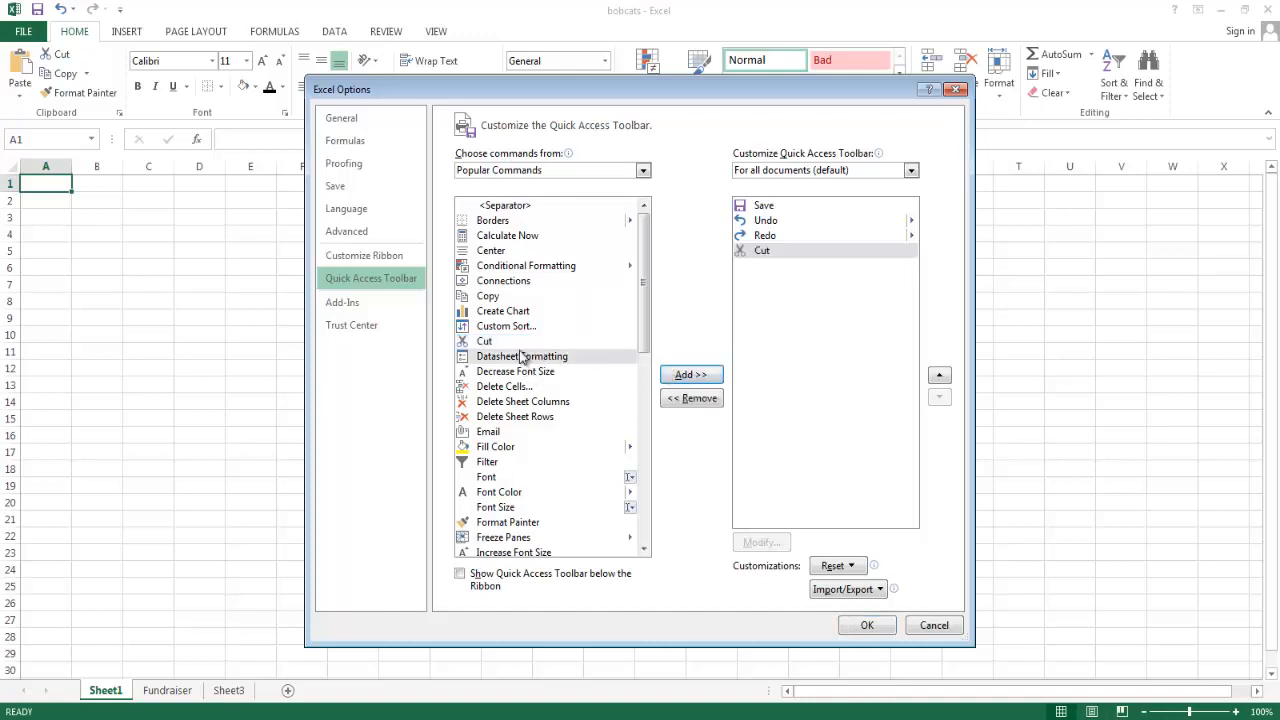
pyautogui.click(505, 236)
pyautogui.click(686, 374)
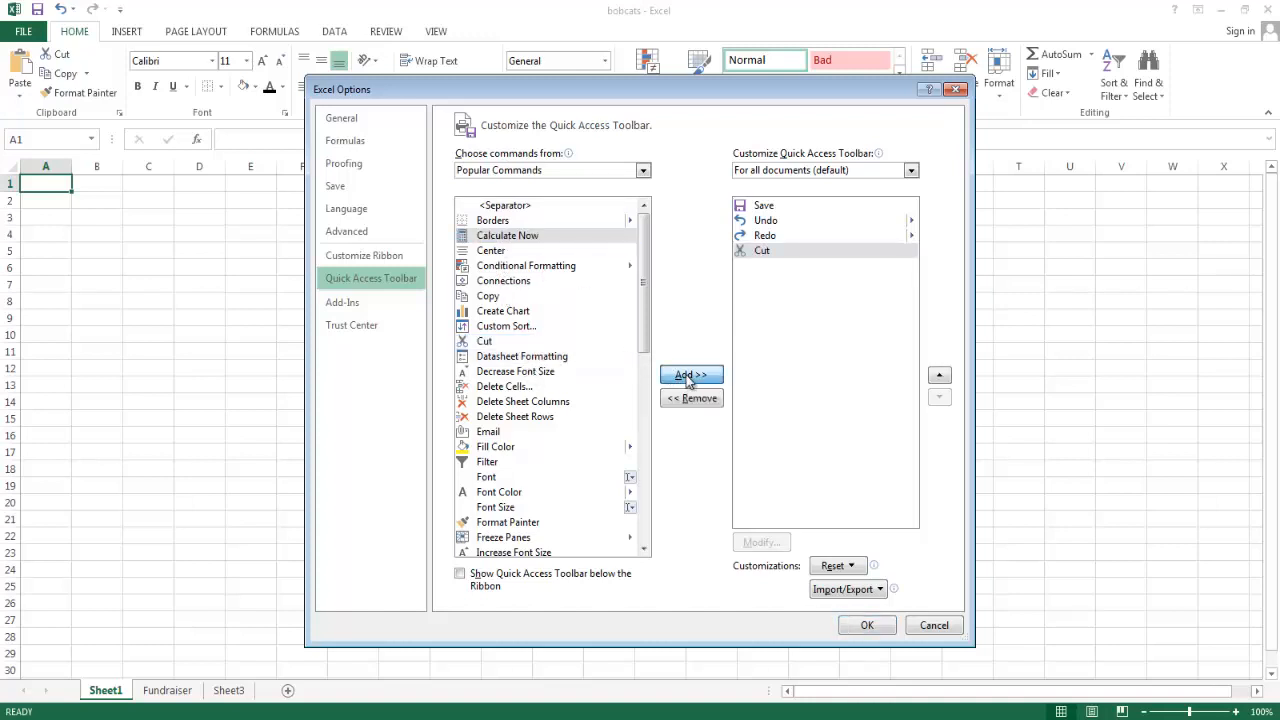
pyautogui.click(711, 381)
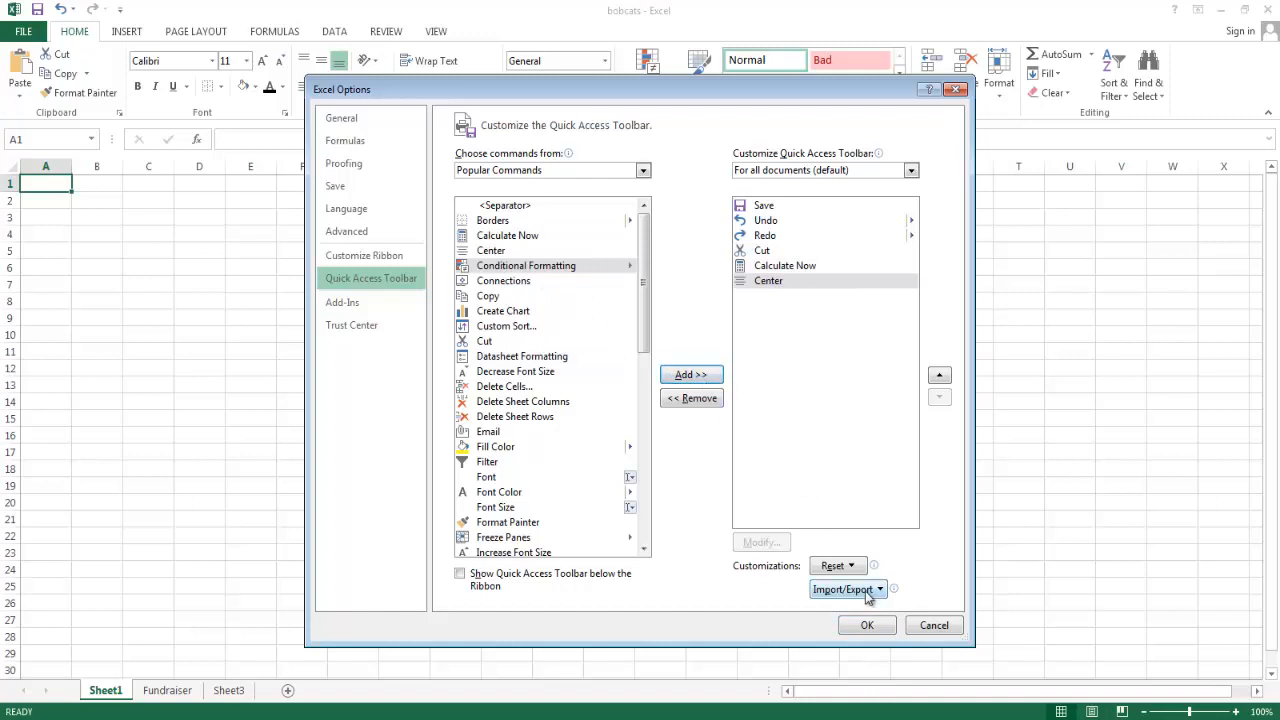
pyautogui.click(865, 625)
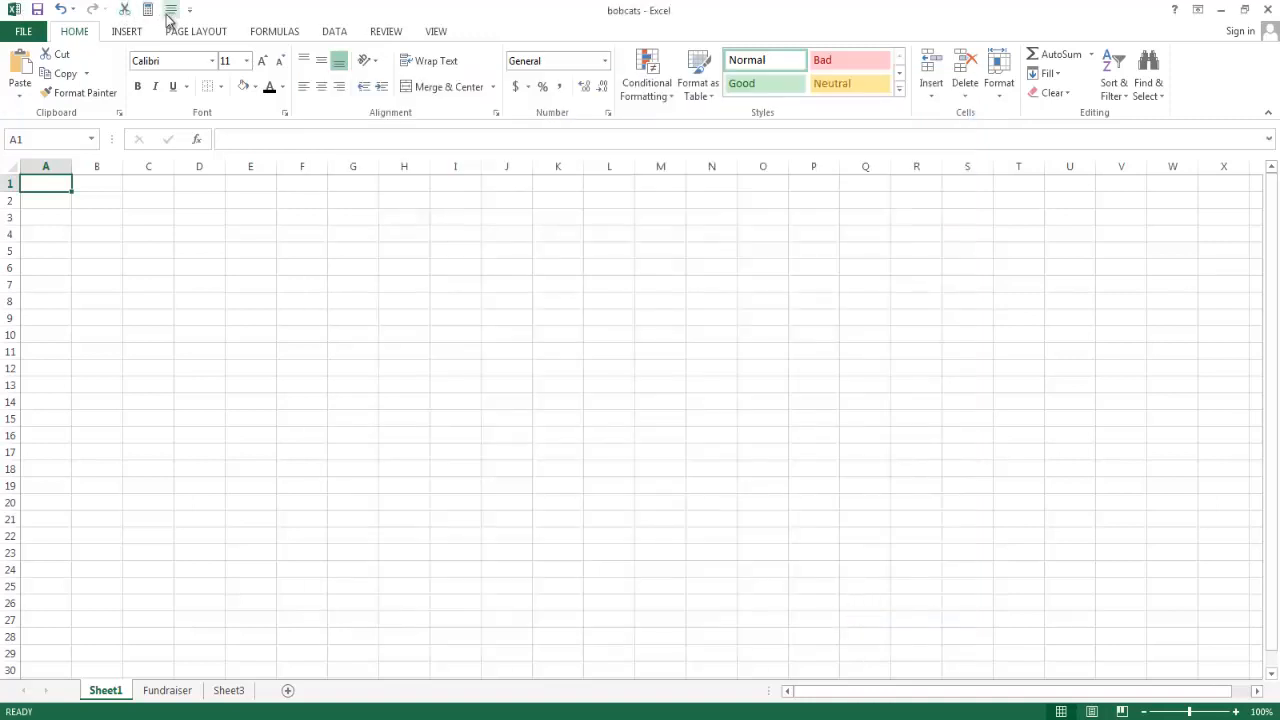
# Remove the Cut, Calculate Now and Center commands from the Quick Access Toolbar and apply the options.
pyautogui.click(24, 31)
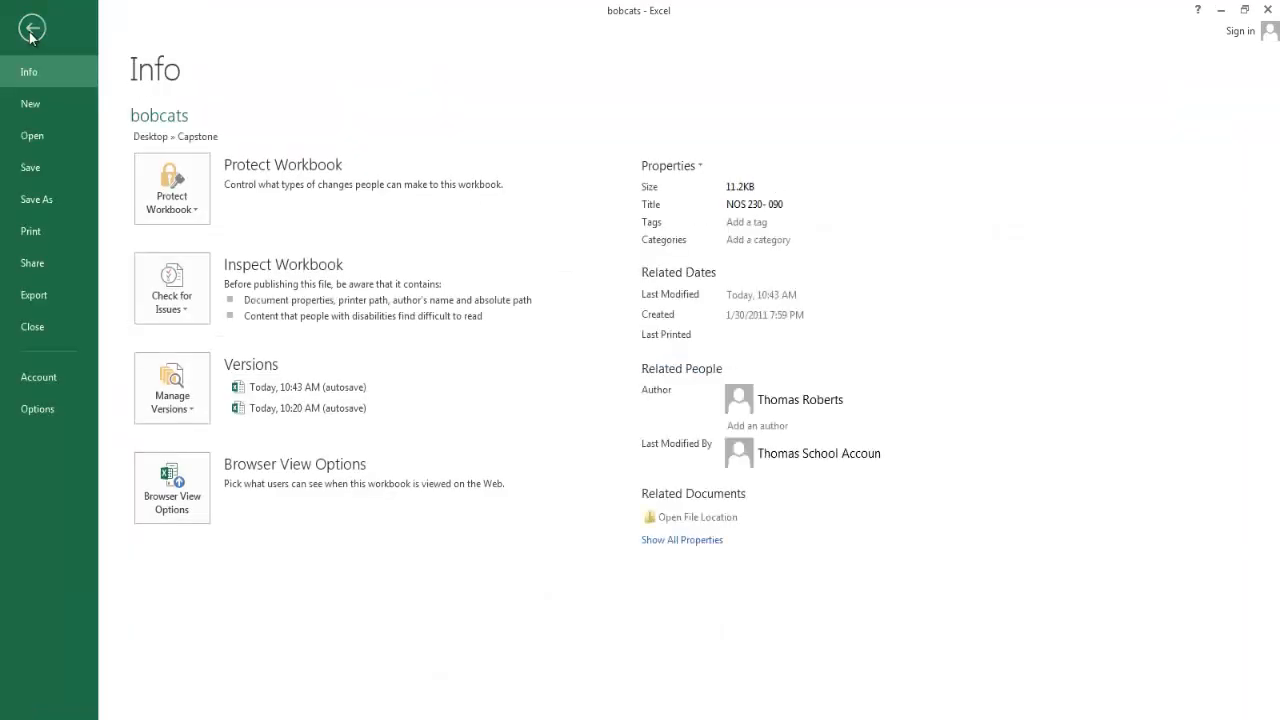
pyautogui.click(37, 409)
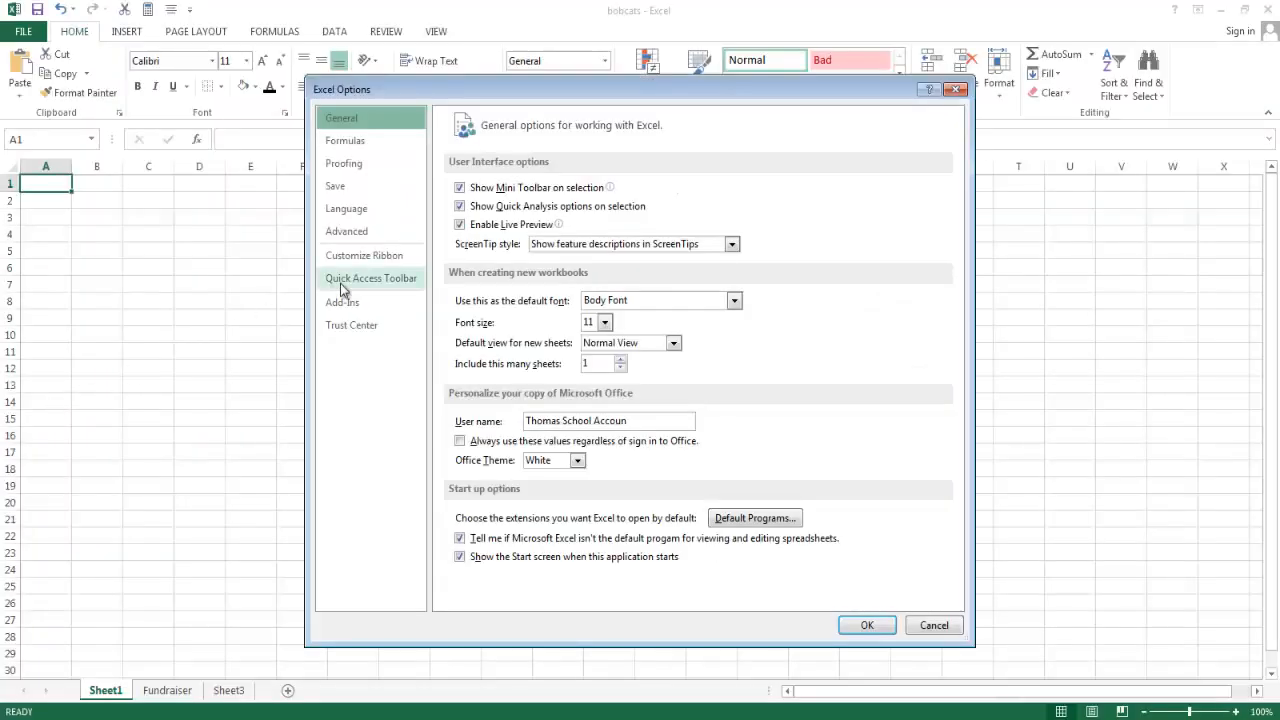
pyautogui.click(345, 284)
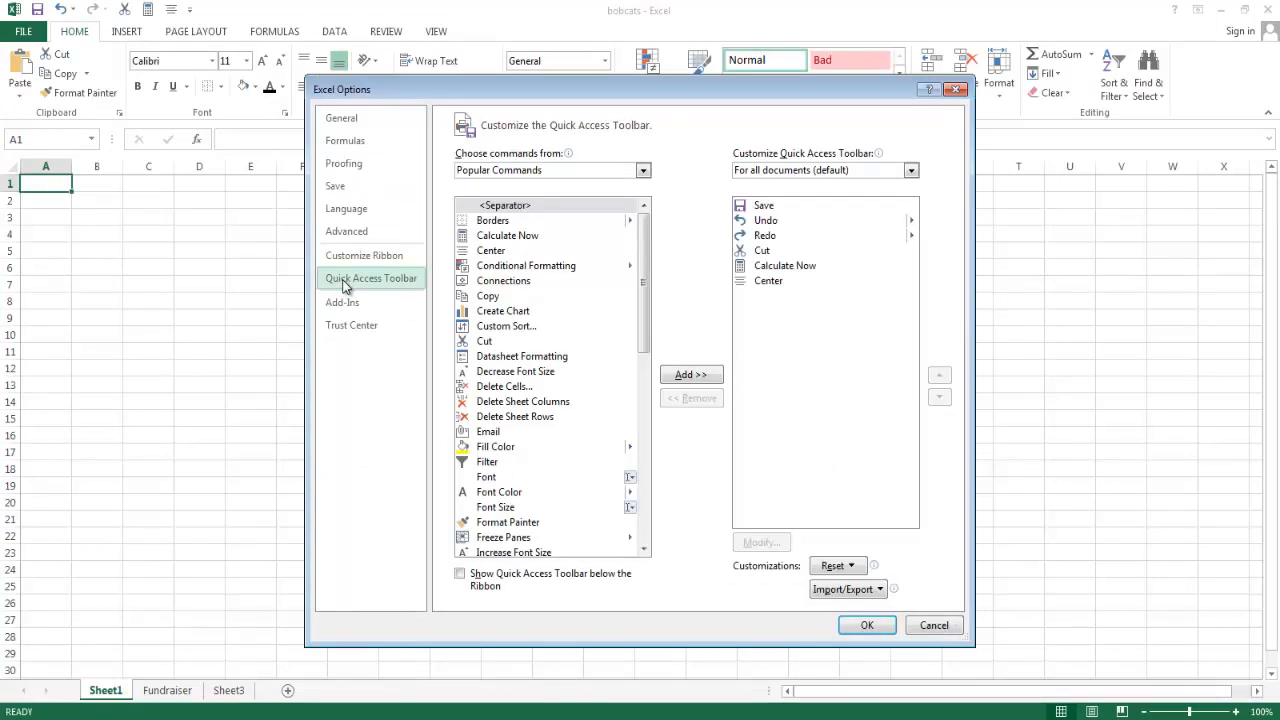
pyautogui.click(762, 251)
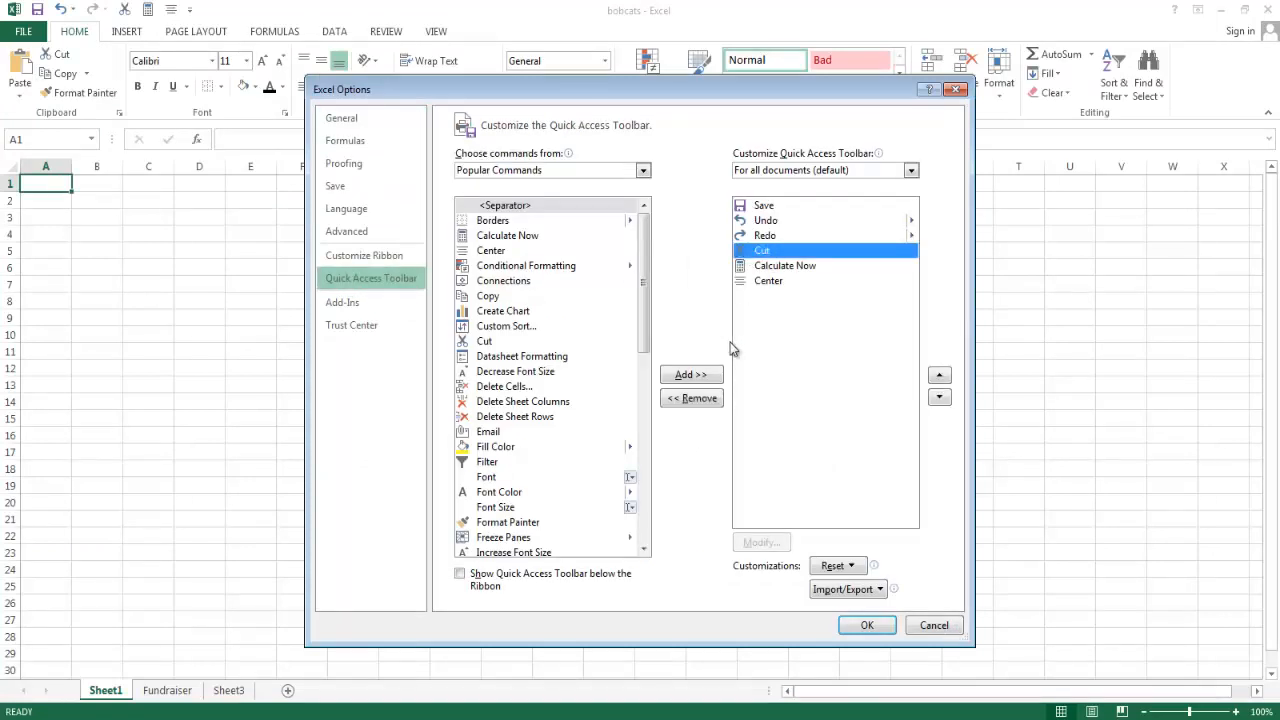
pyautogui.click(694, 399)
pyautogui.click(800, 251)
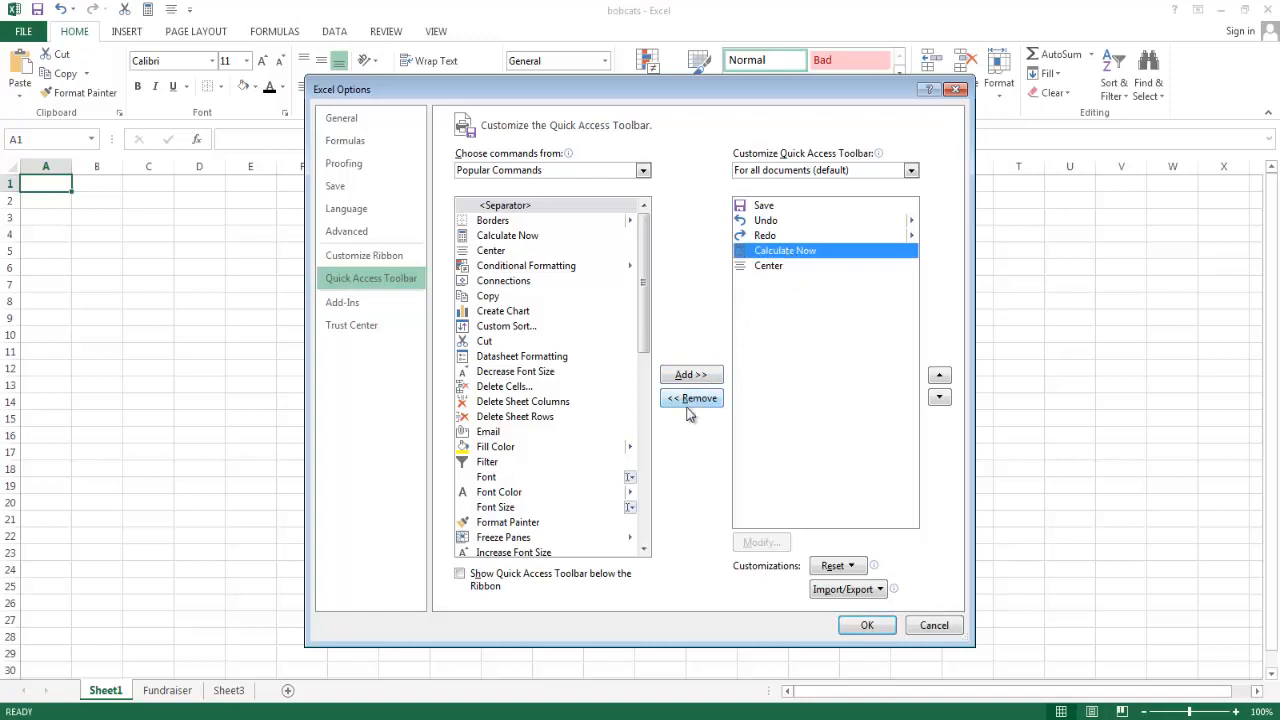
pyautogui.click(690, 400)
pyautogui.click(689, 400)
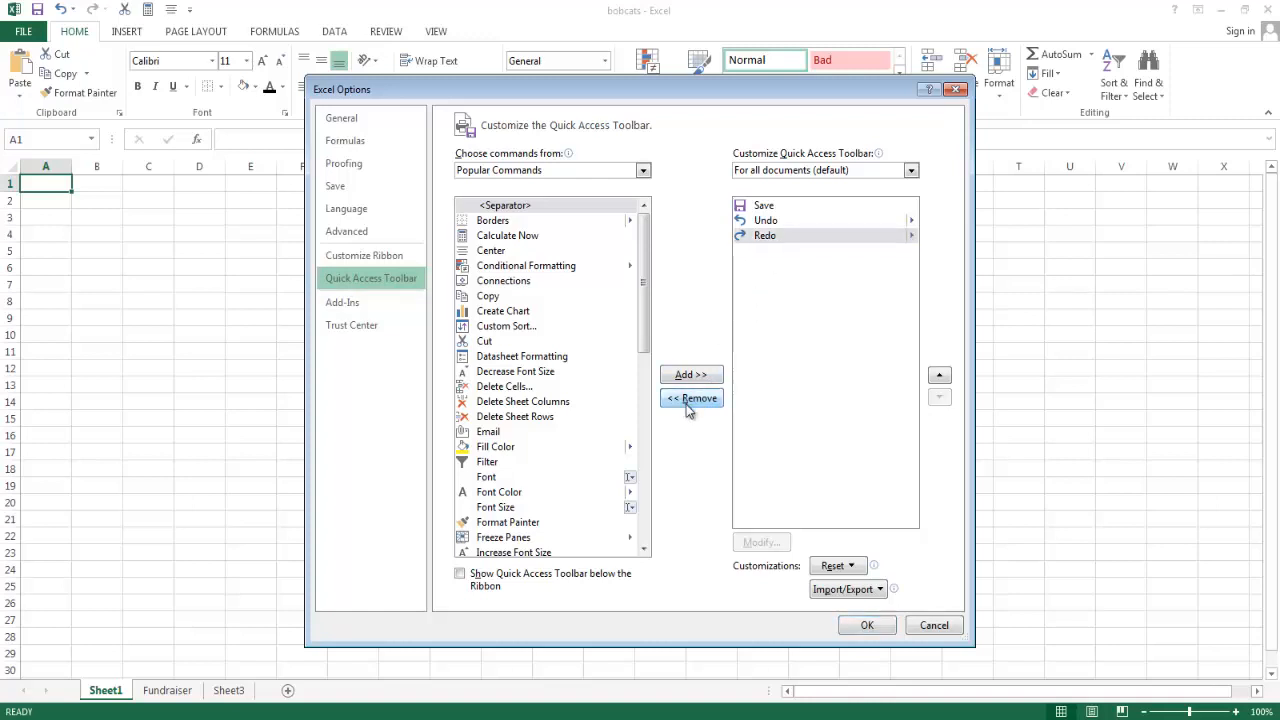
pyautogui.click(866, 625)
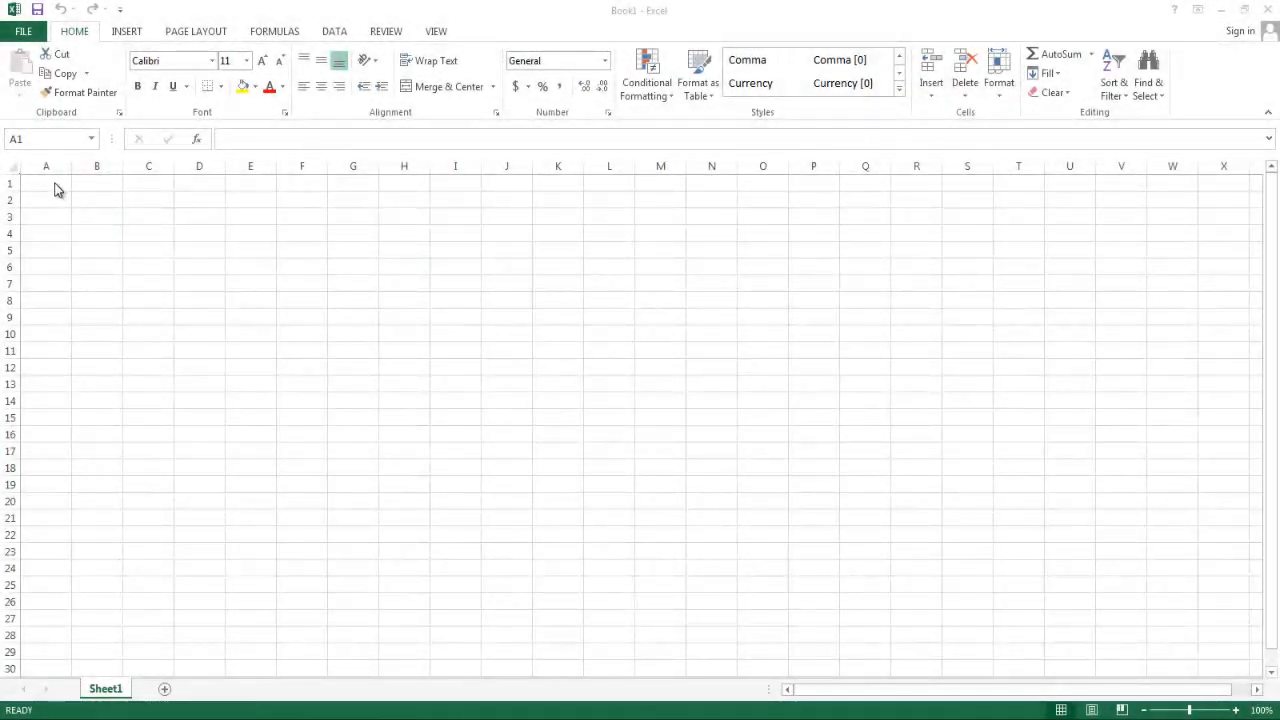
# Select cells A1 and E9 in the blank workbook, then go to cell Z15 by its reference.
pyautogui.click(55, 182)
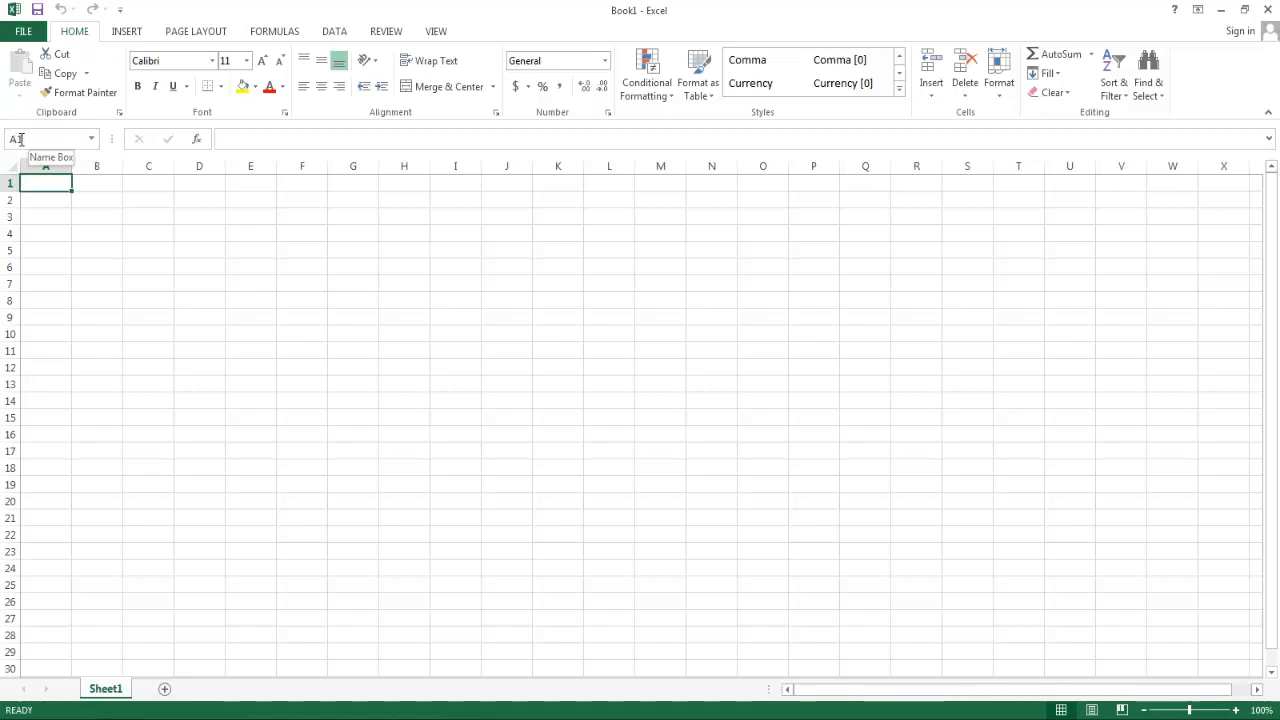
pyautogui.click(263, 317)
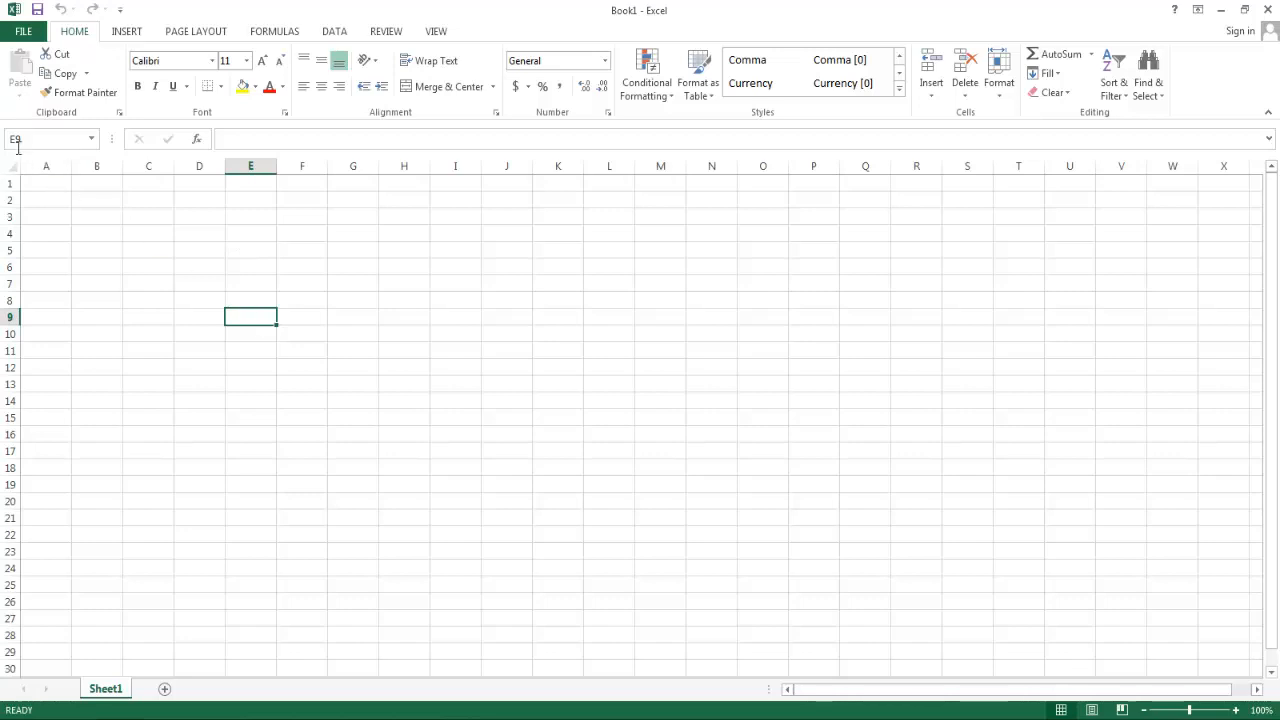
pyautogui.click(59, 138)
pyautogui.write('z15')
pyautogui.press('Return')
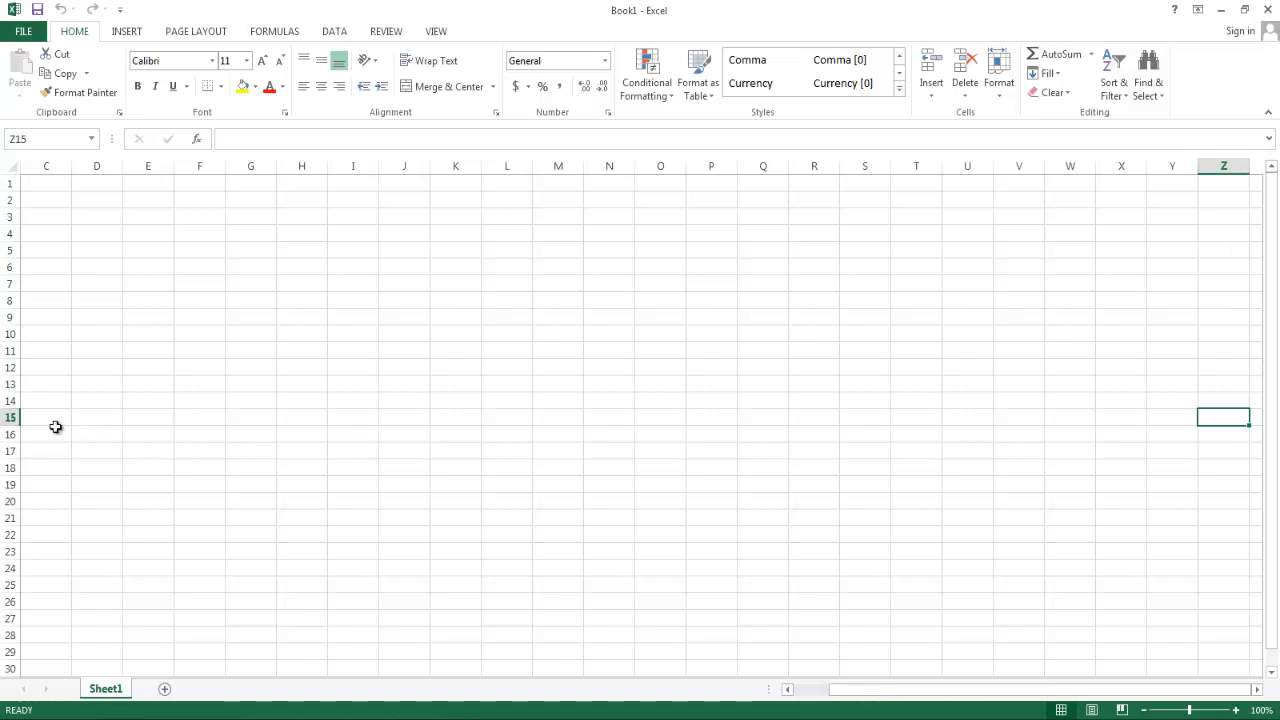
# Go to cell D2 by its reference, then return to cell A1 the same way.
pyautogui.click(46, 139)
pyautogui.write('D2')
pyautogui.press('Return')
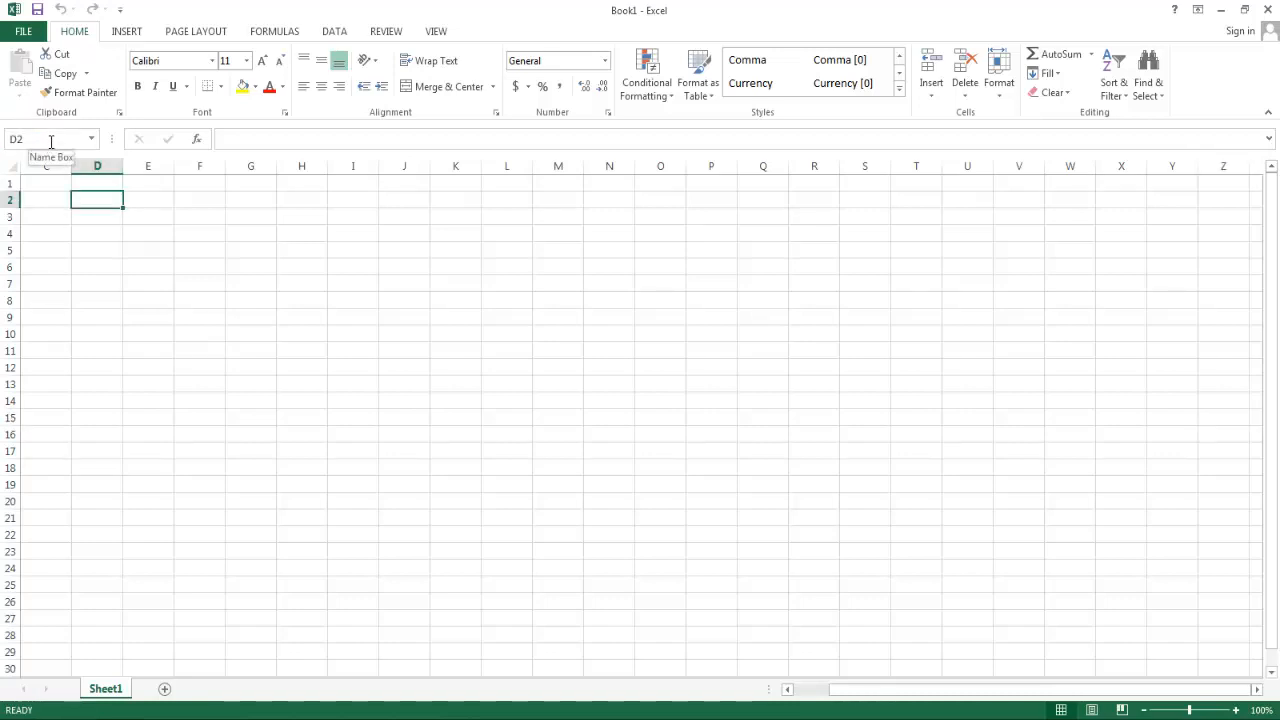
pyautogui.click(51, 142)
pyautogui.write('a1')
pyautogui.press('Return')
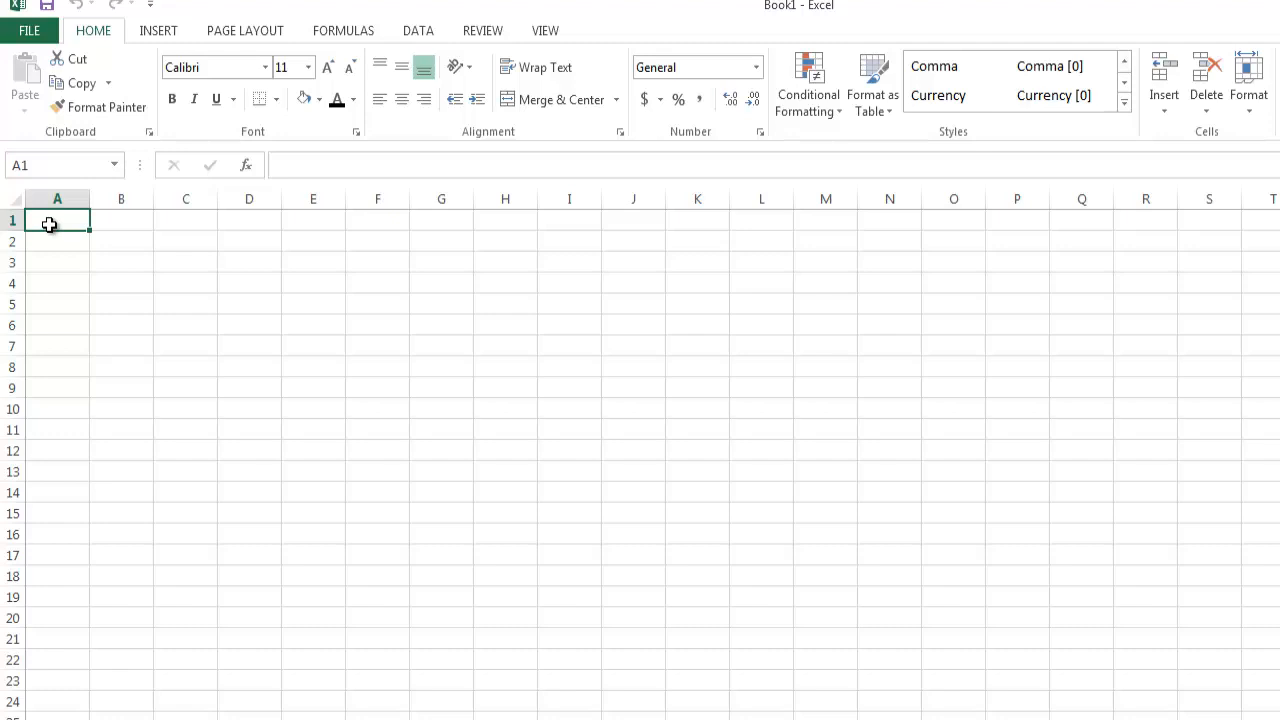
# Enter the title "Save The Bobcats Fundraiser" in cell A1.
pyautogui.write('Save')
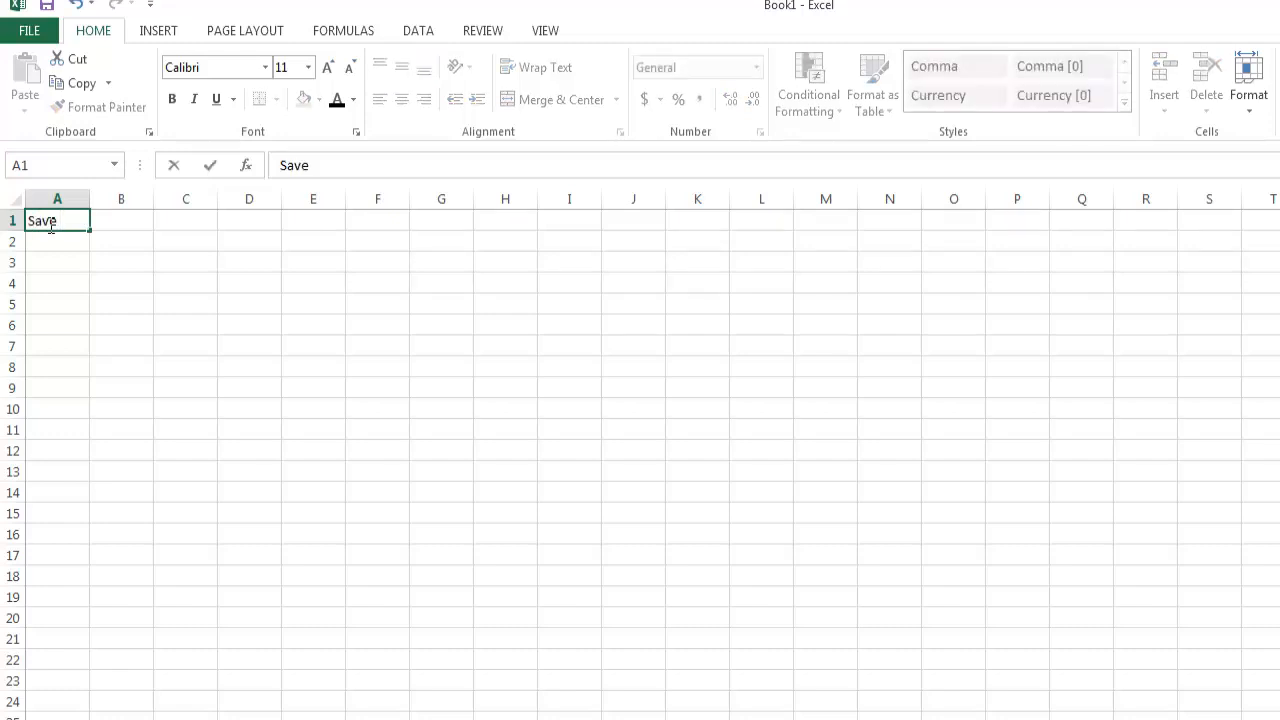
pyautogui.write(' The Bobcats')
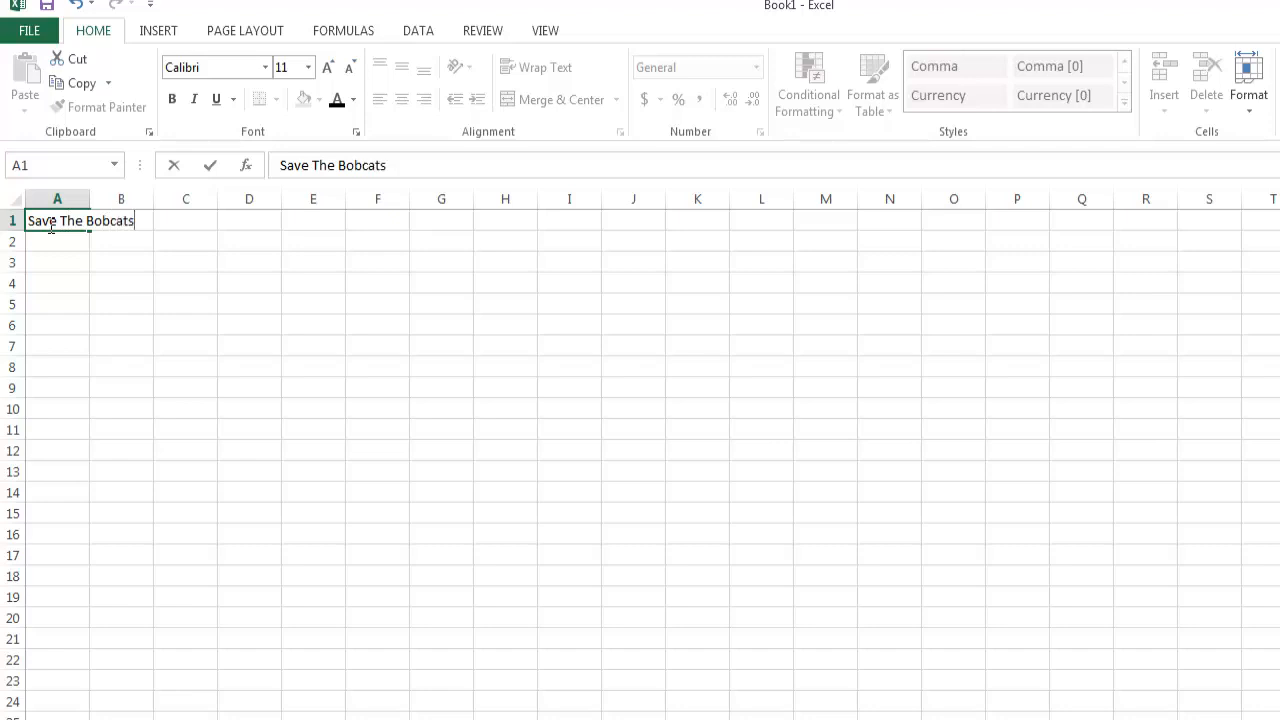
pyautogui.write(' Fundraiser')
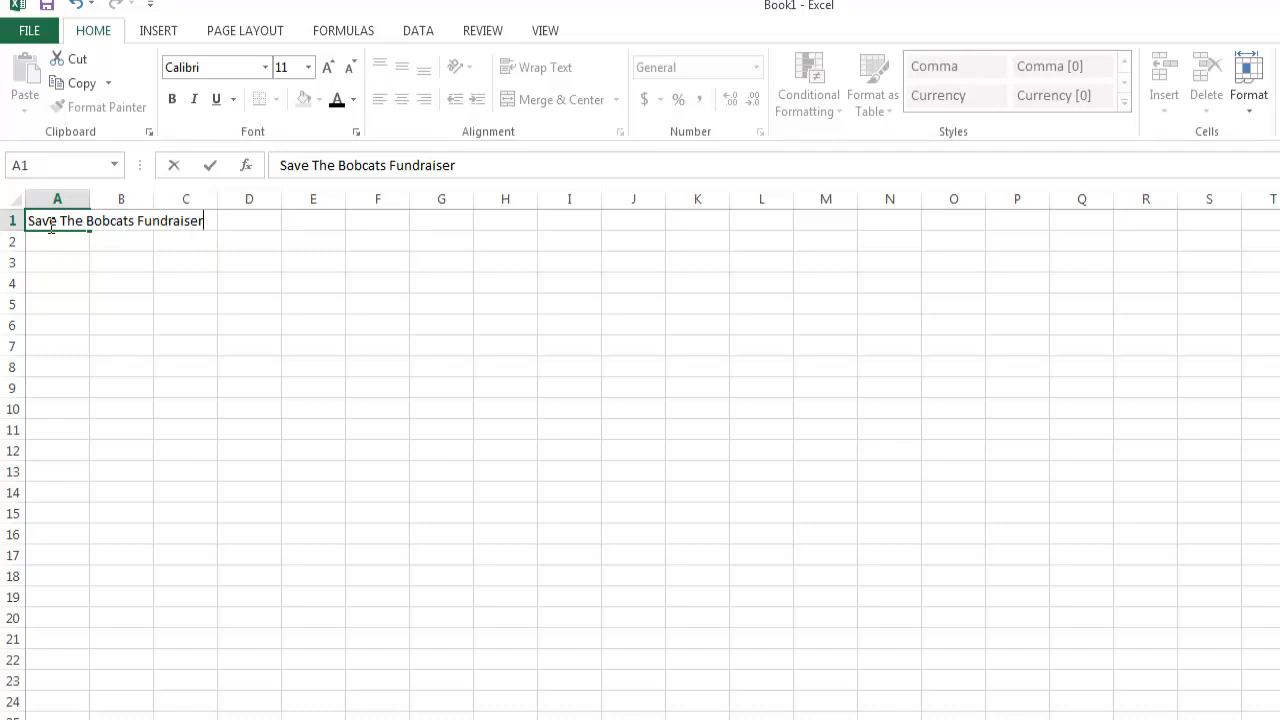
pyautogui.press('Return')
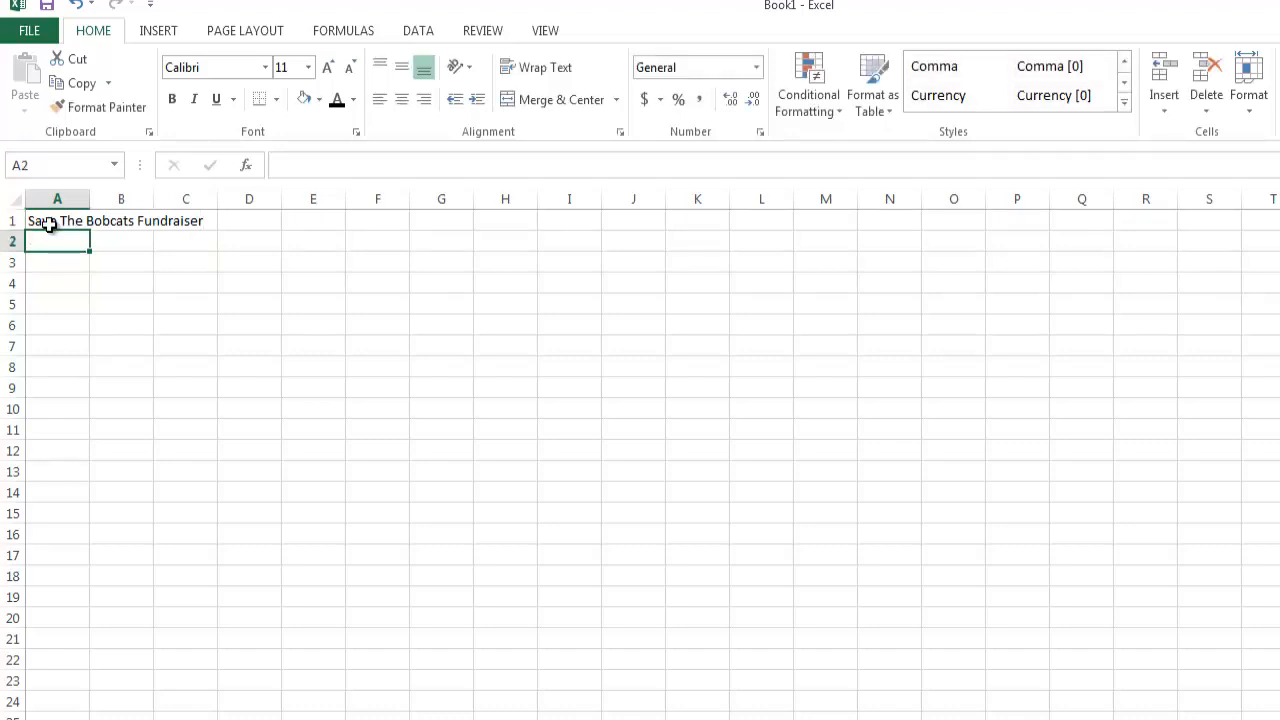
# AutoFit the width of column A to the title in cell A1.
pyautogui.click(50, 224)
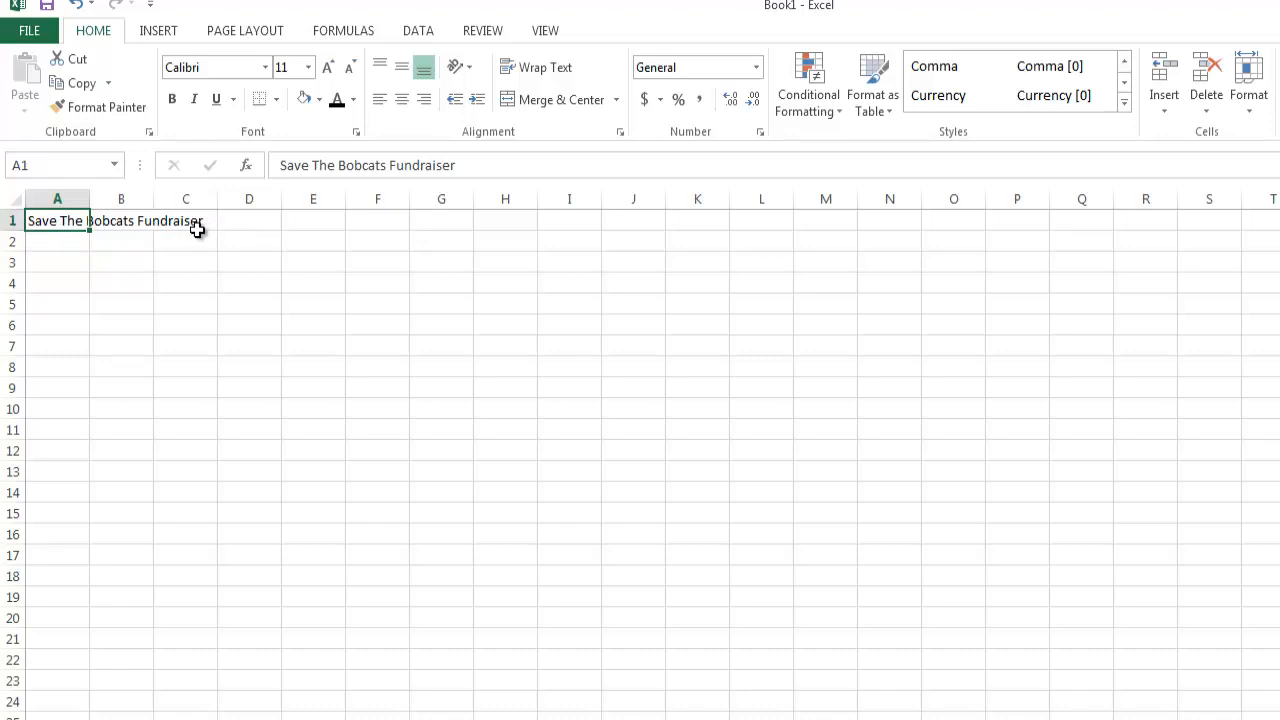
pyautogui.doubleClick(89, 199)
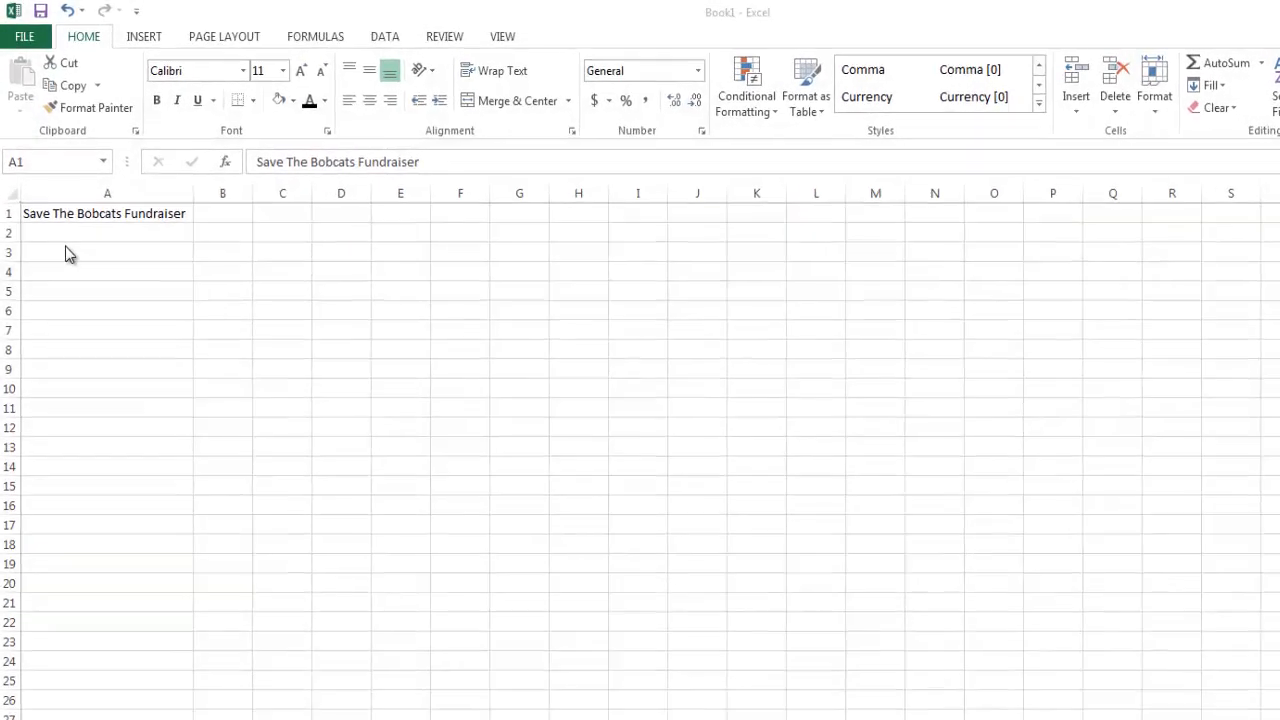
# Enter the column headings "Product" in cell A3 and "Company" in cell B3.
pyautogui.click(65, 254)
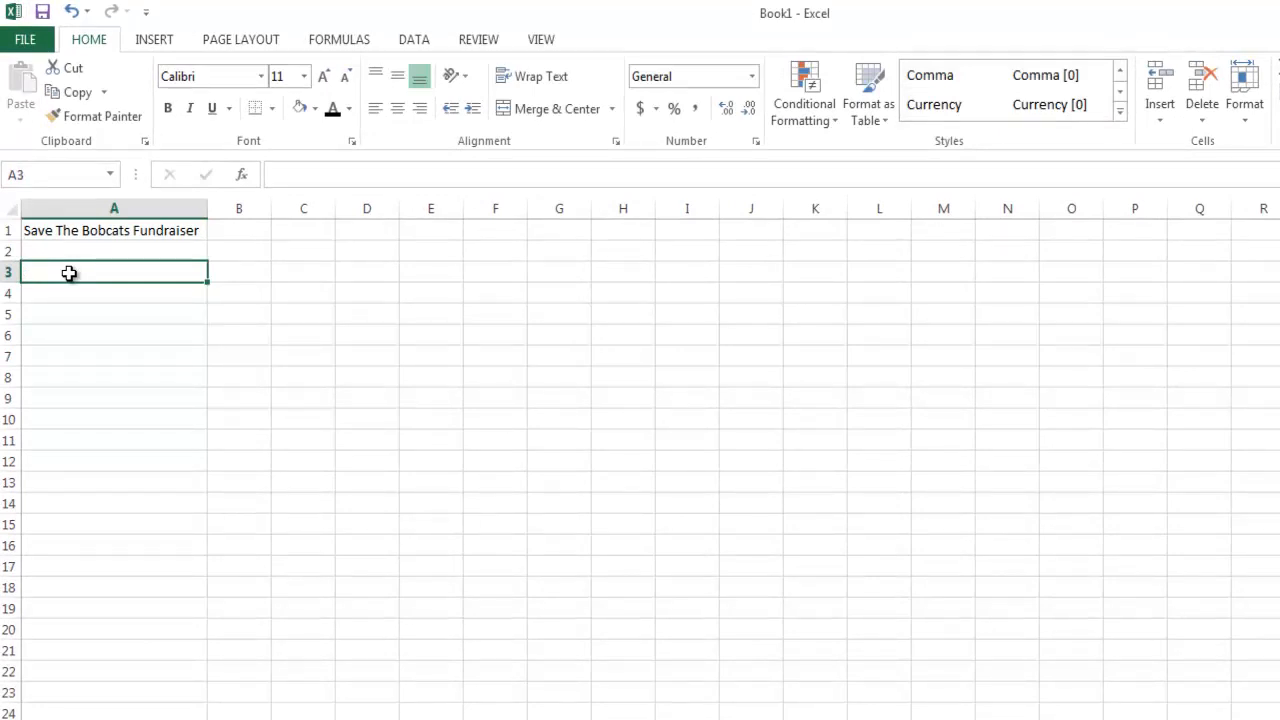
pyautogui.write('Prod')
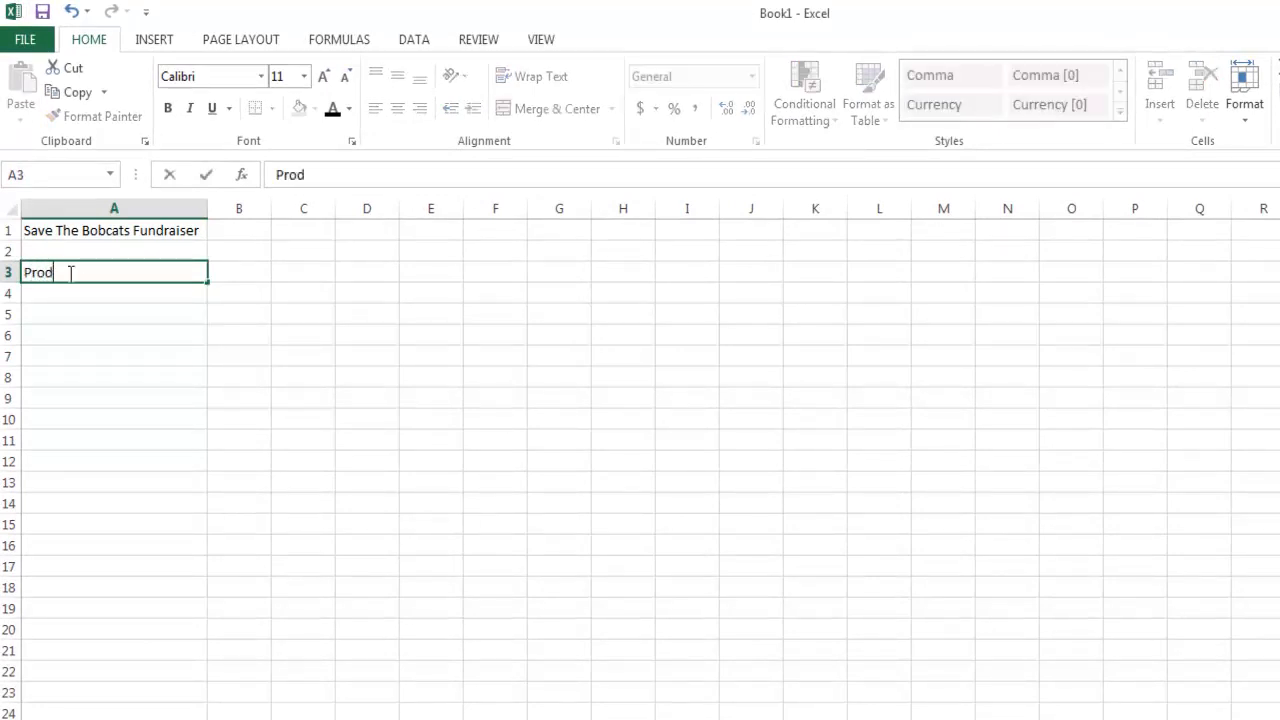
pyautogui.write('uct')
pyautogui.click(234, 272)
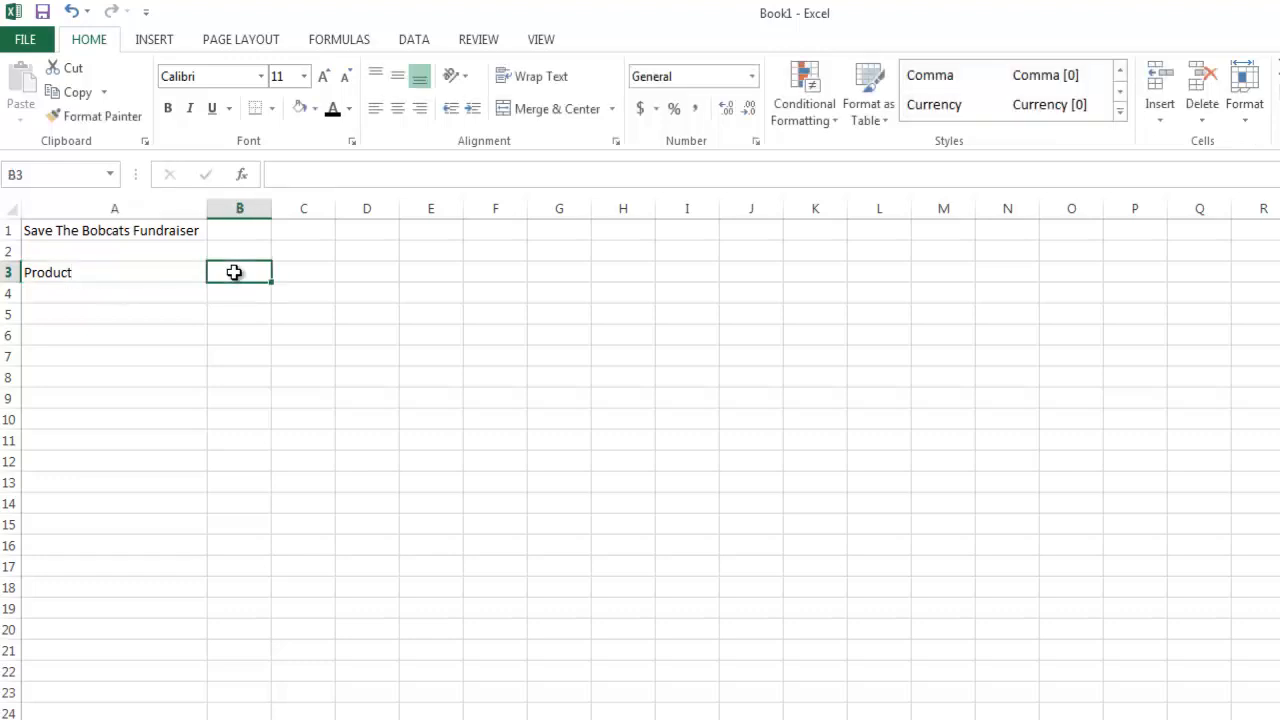
pyautogui.write('Company')
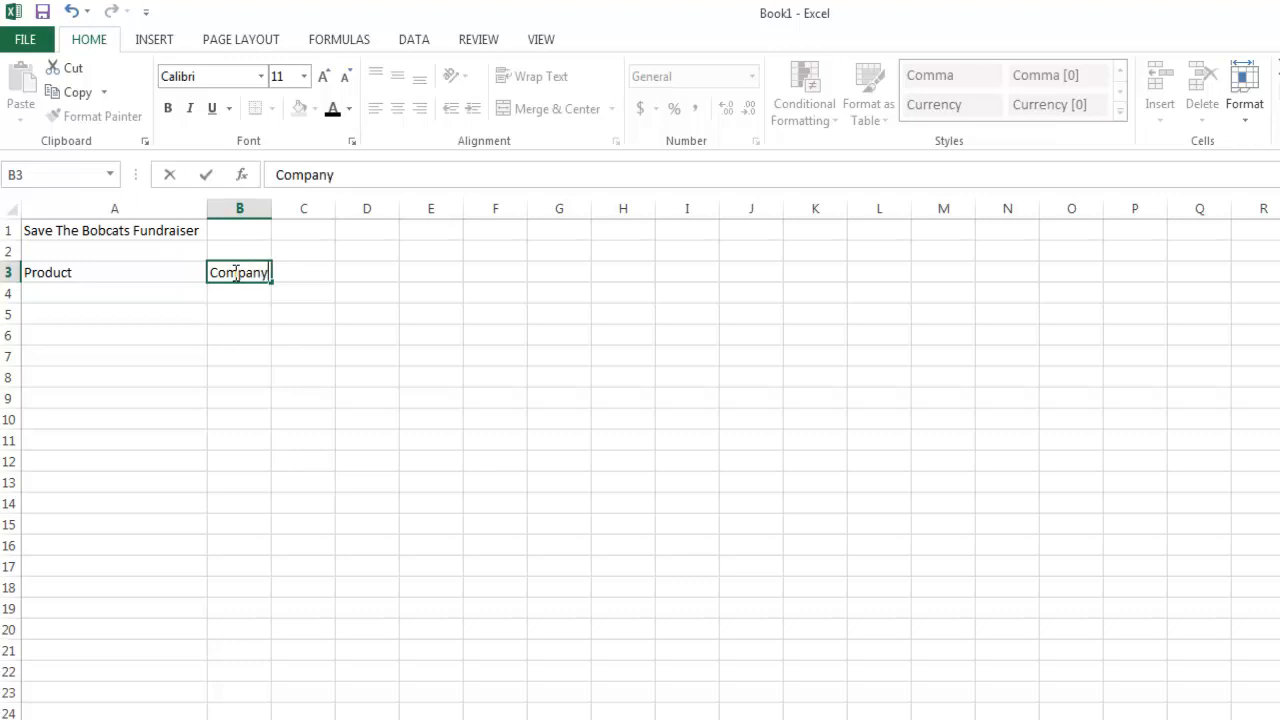
# Enter the column headings "Cost per Unit" in cell C3 and "Selling Price" in cell D3.
pyautogui.click(307, 275)
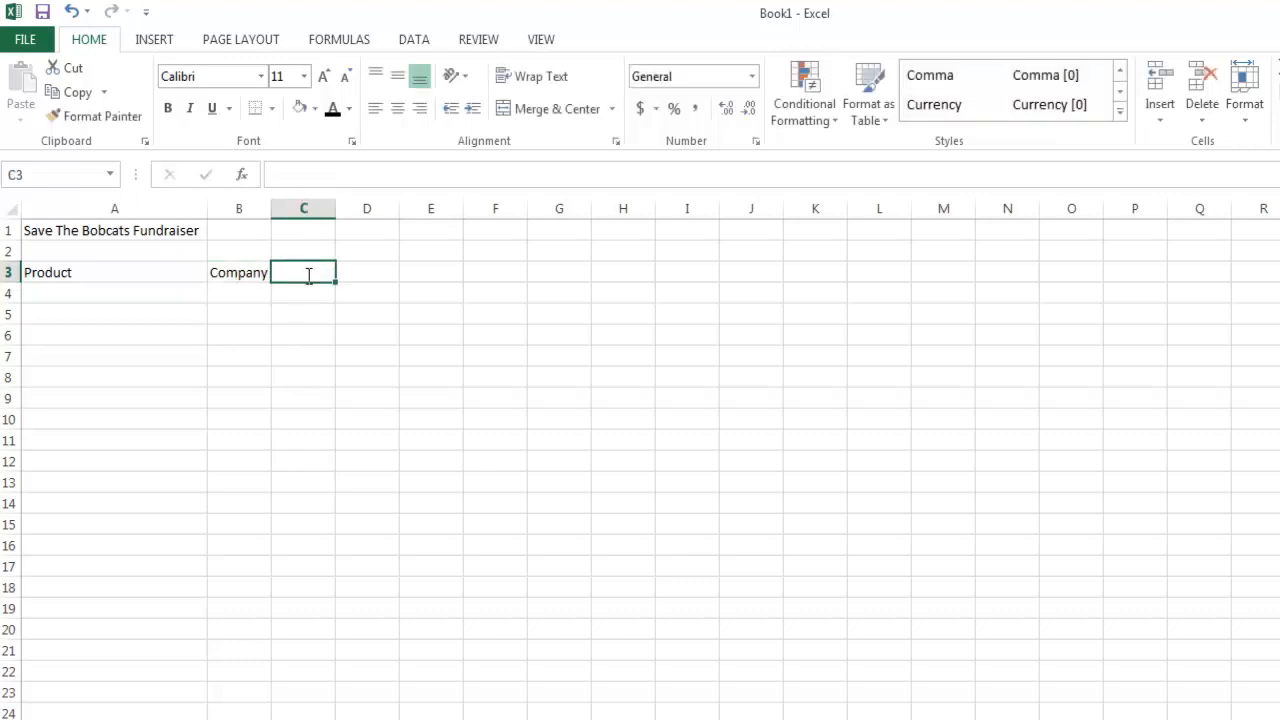
pyautogui.write('Cost per Unit')
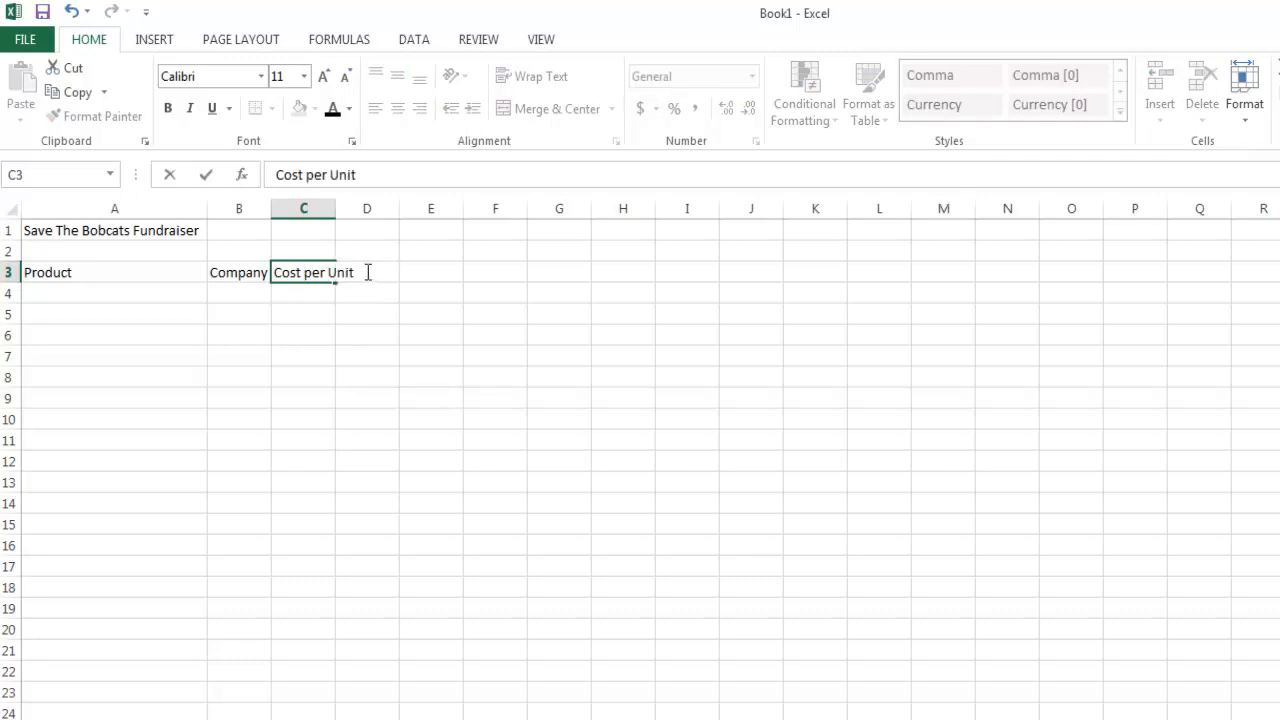
pyautogui.press('Return')
pyautogui.click(366, 272)
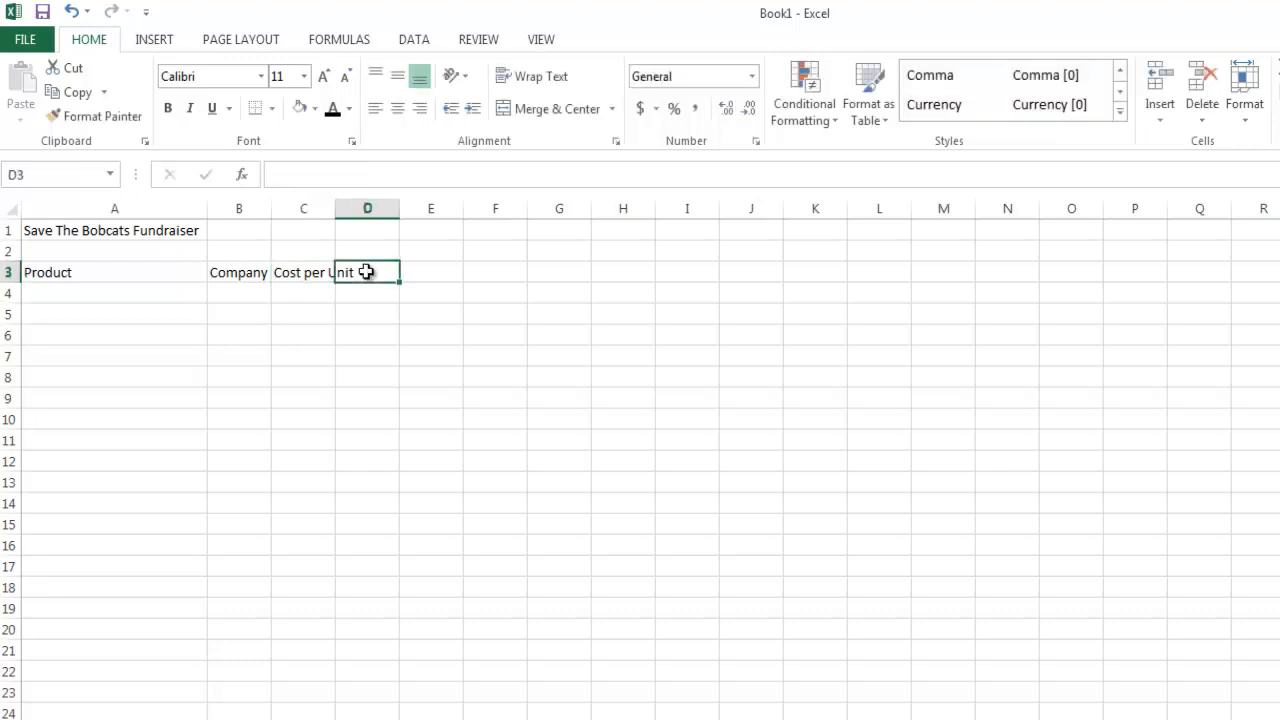
pyautogui.write('Selling')
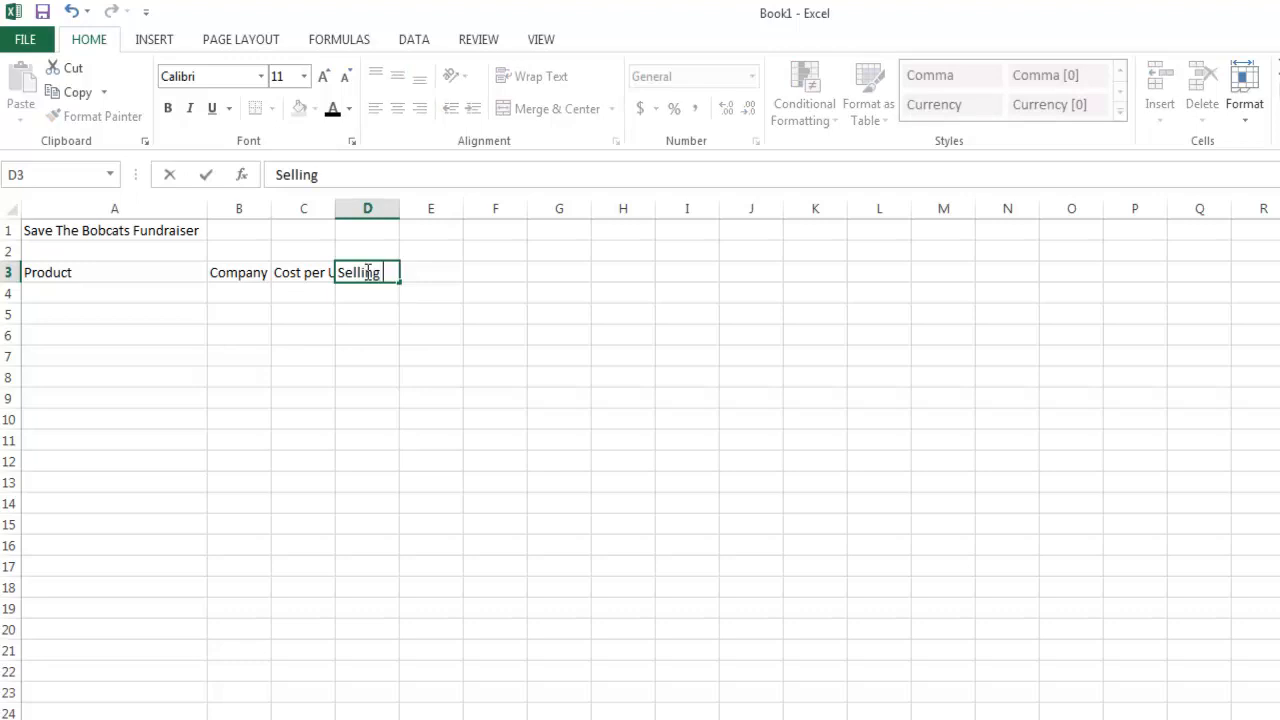
pyautogui.write(' Price')
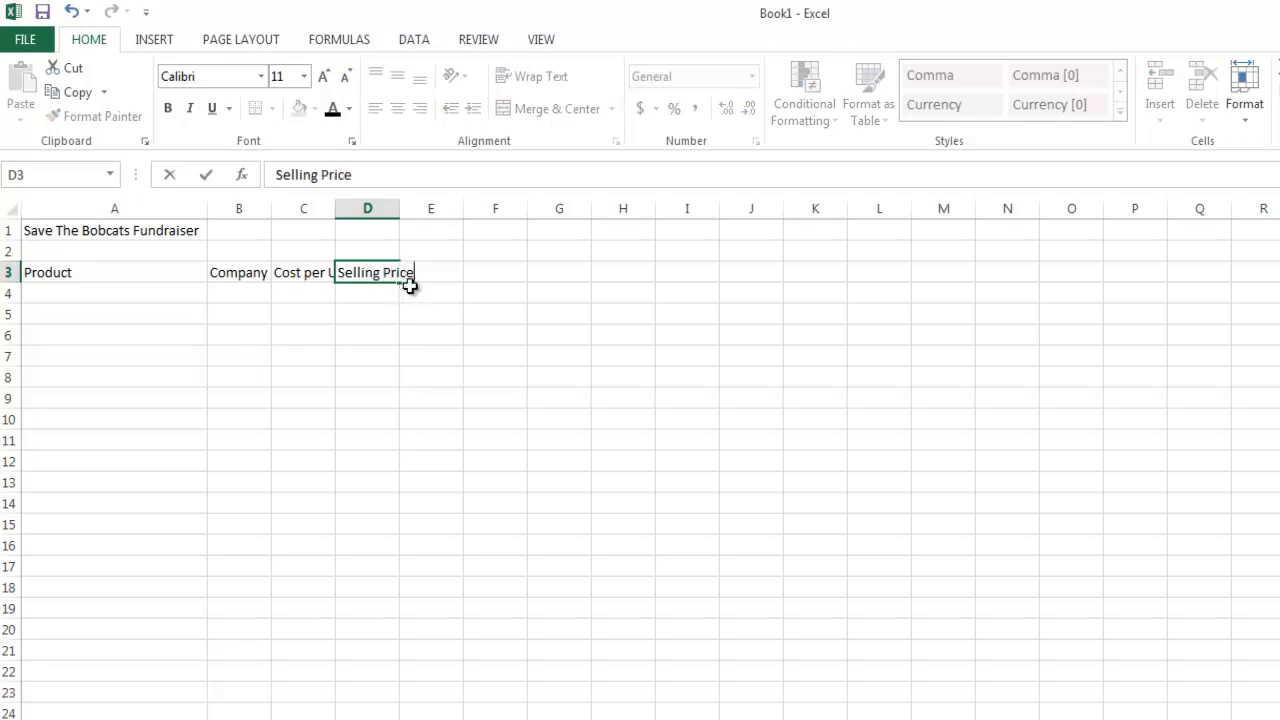
pyautogui.doubleClick(453, 268)
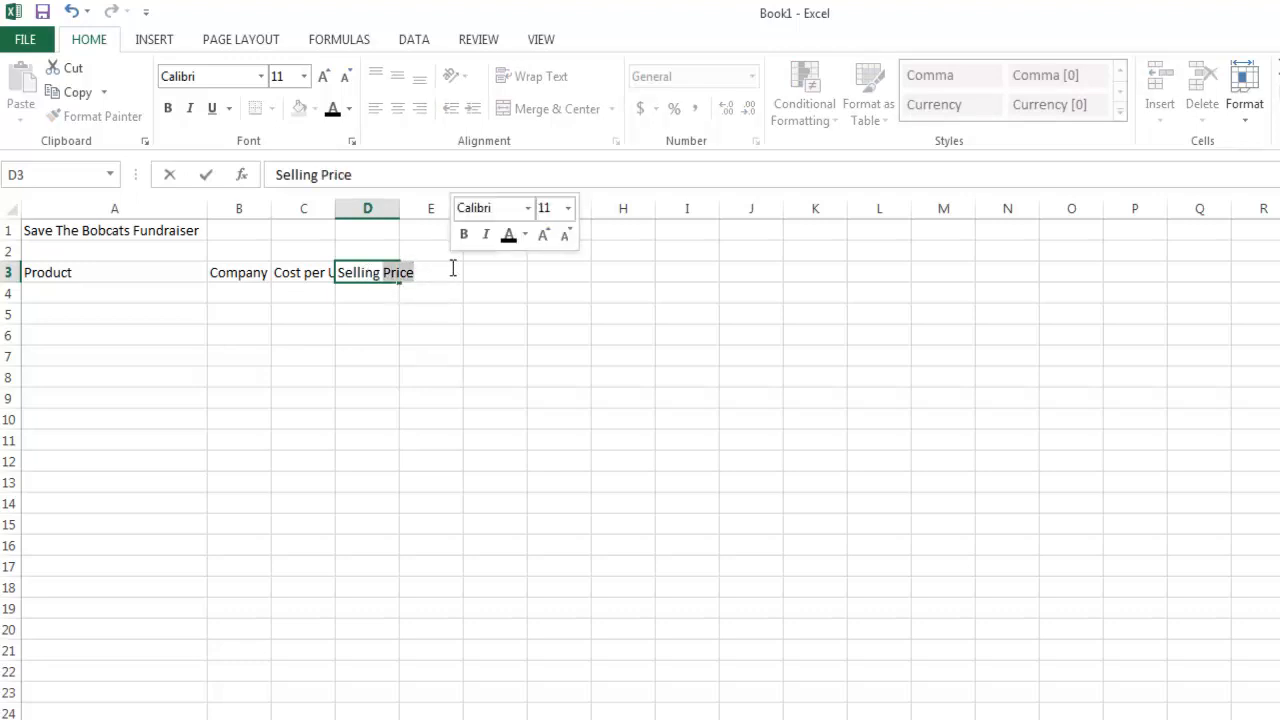
pyautogui.click(429, 289)
# Enter the column heading "Profit per 2000 Sales" in cell E3.
pyautogui.click(442, 267)
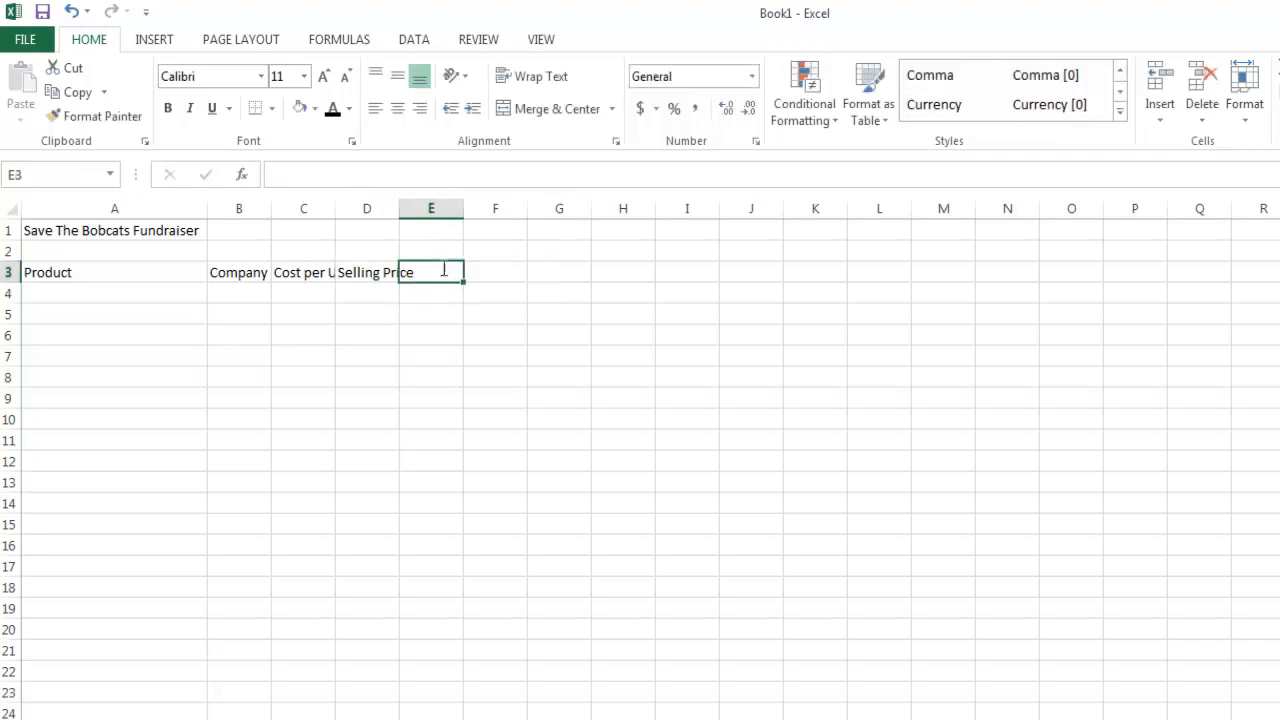
pyautogui.write('Profit per 20')
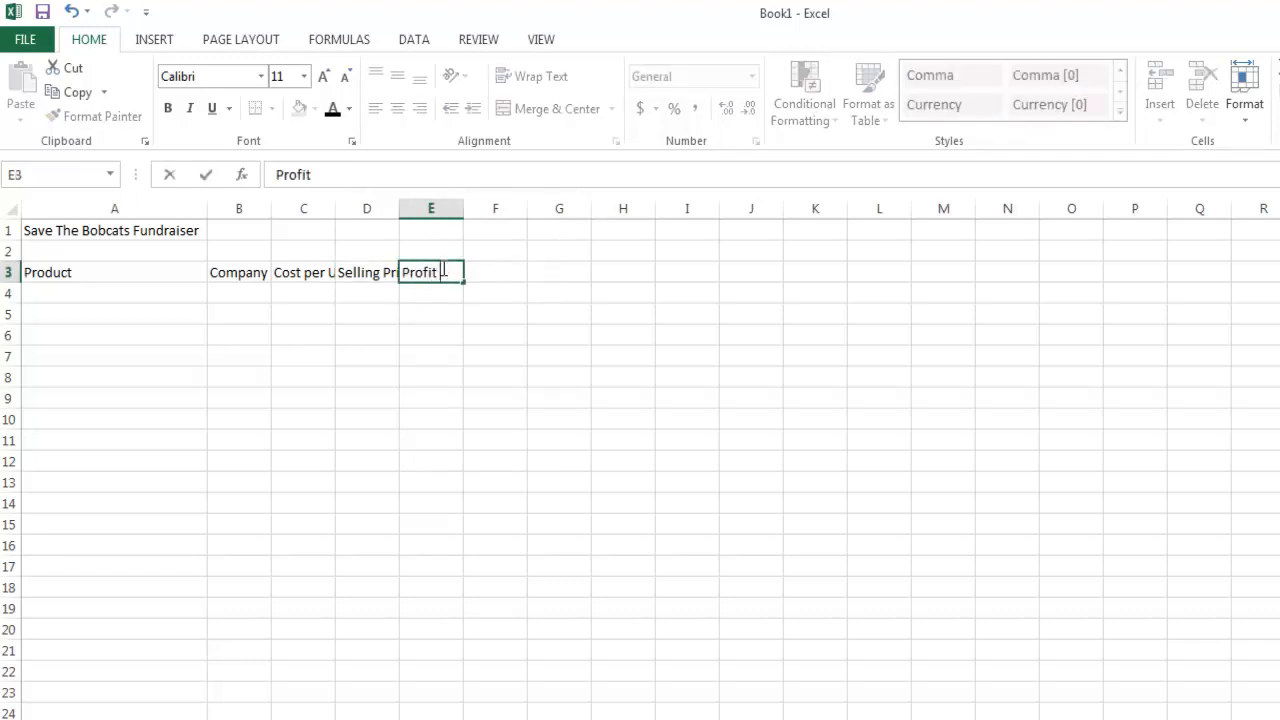
pyautogui.write('00 ')
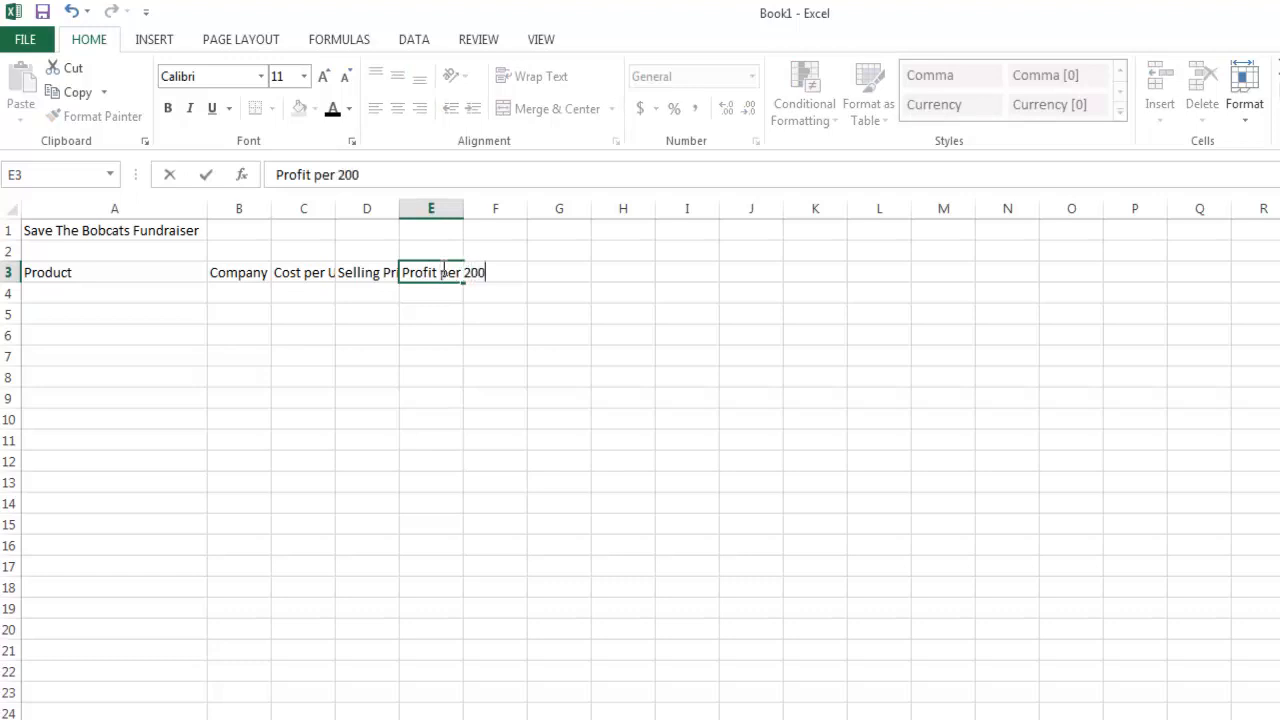
pyautogui.write('Sales')
pyautogui.press('Return')
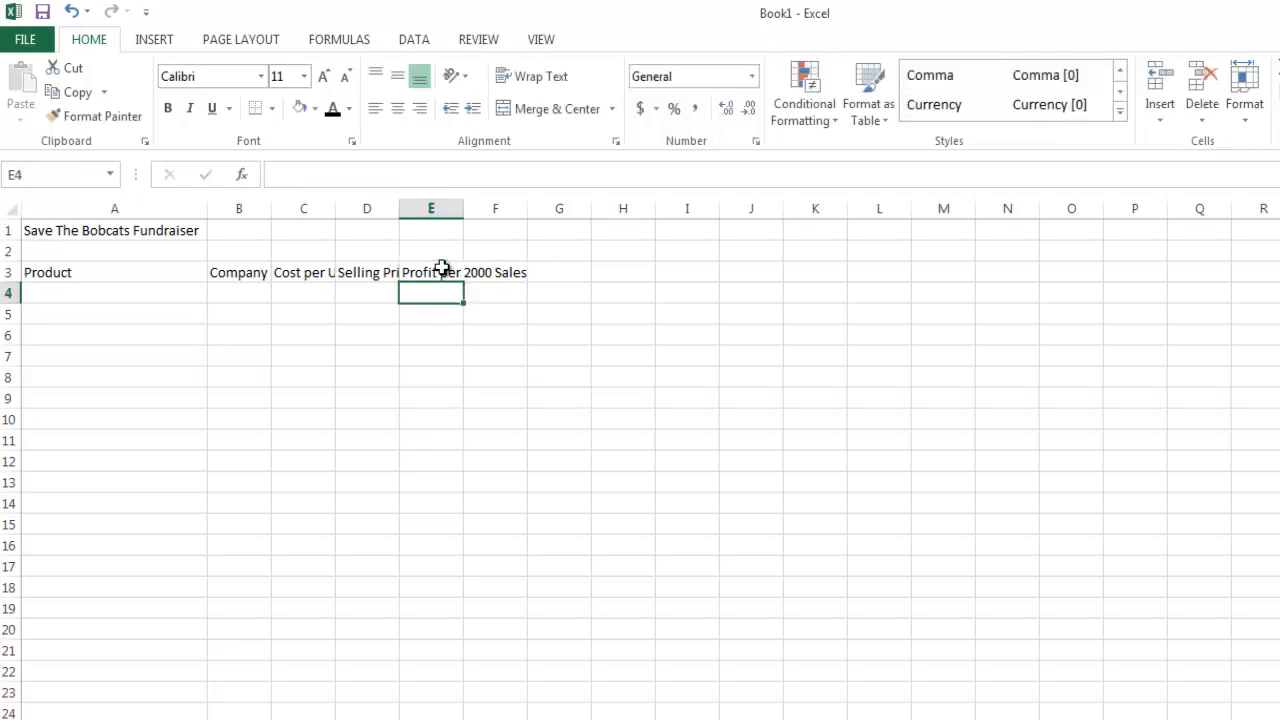
# Enter the column heading "Profit per 5000 Sales" in cell F3.
pyautogui.click(503, 273)
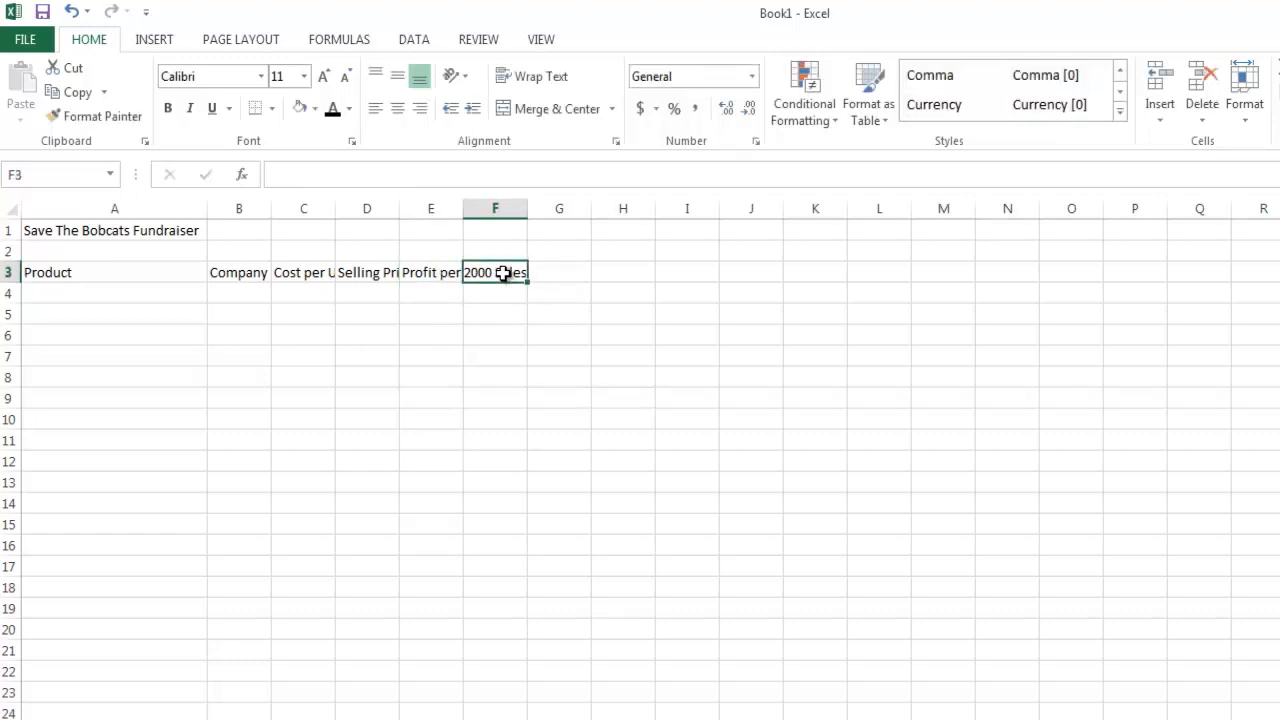
pyautogui.write('Profit')
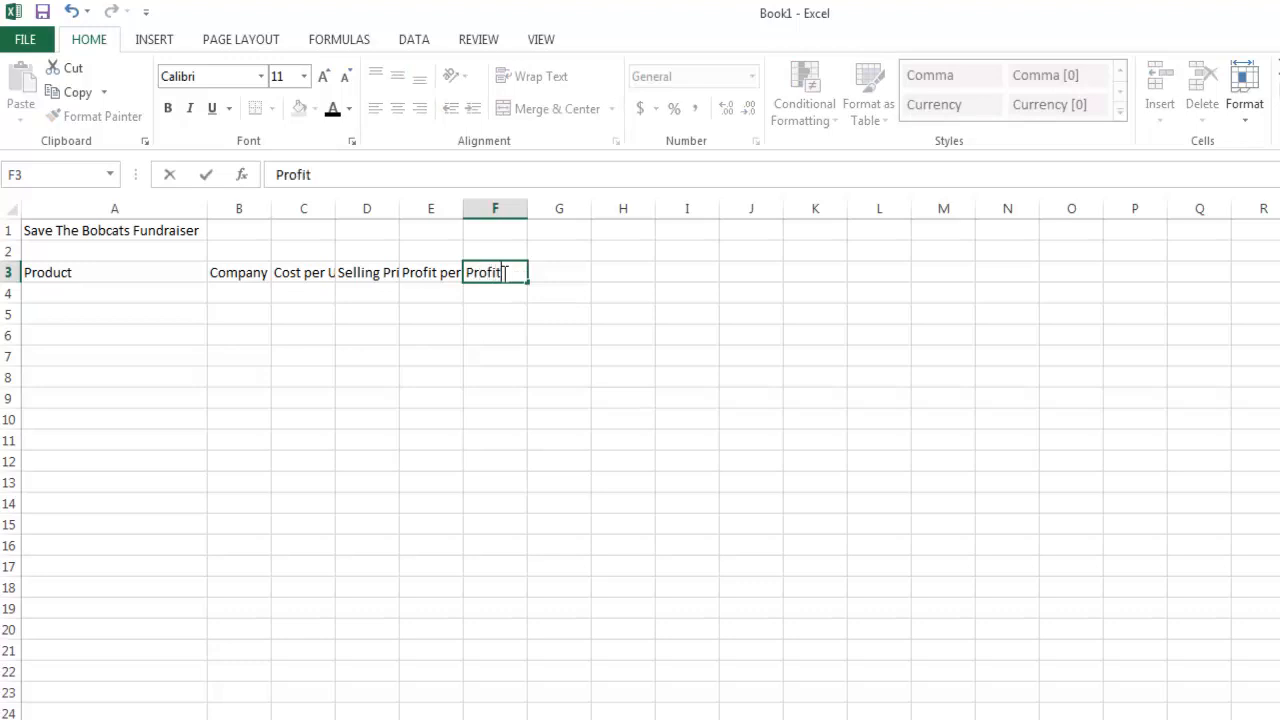
pyautogui.write(' per 5000')
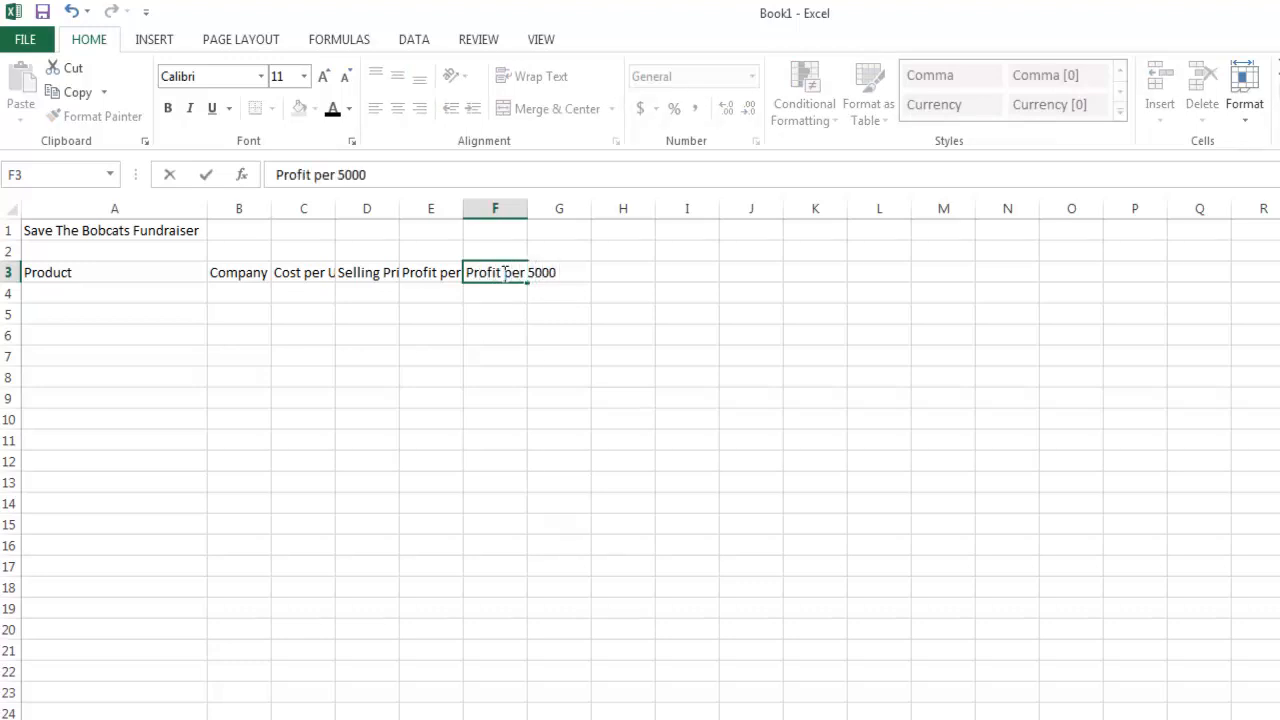
pyautogui.write(' Sales')
pyautogui.press('Return')
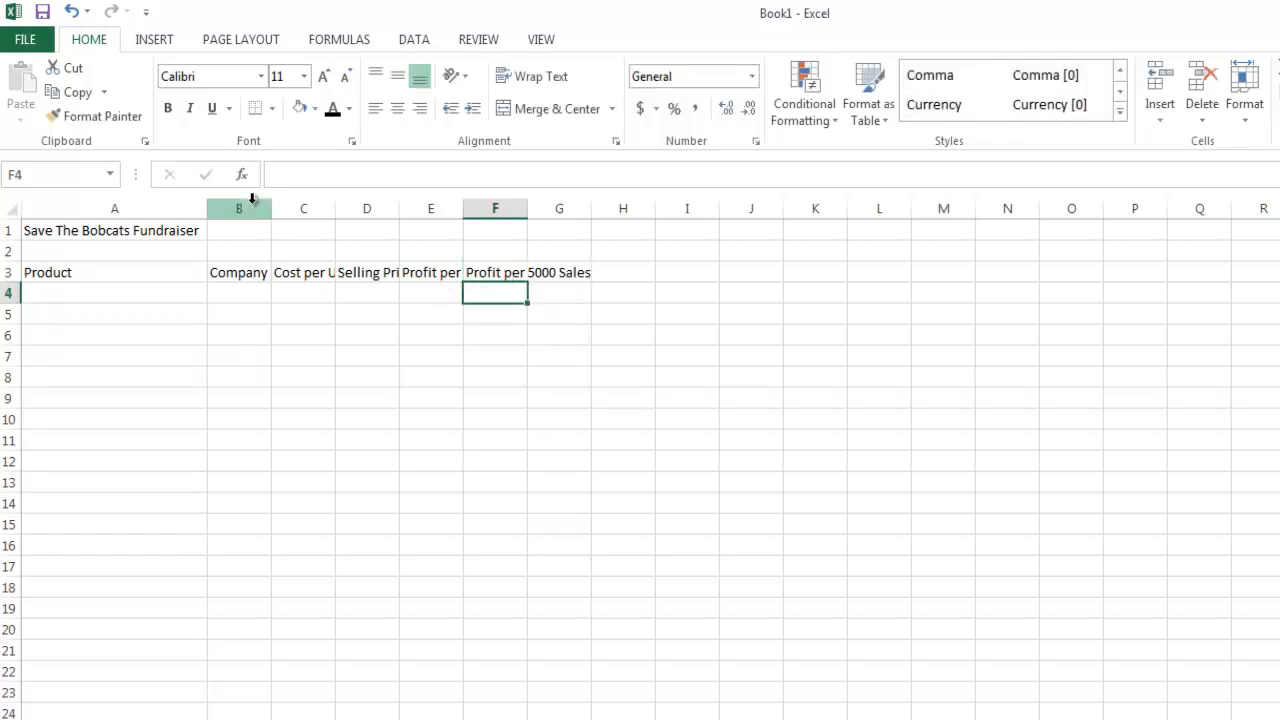
# AutoFit the widths of columns C, D, E and F to their headings.
pyautogui.doubleClick(335, 208)
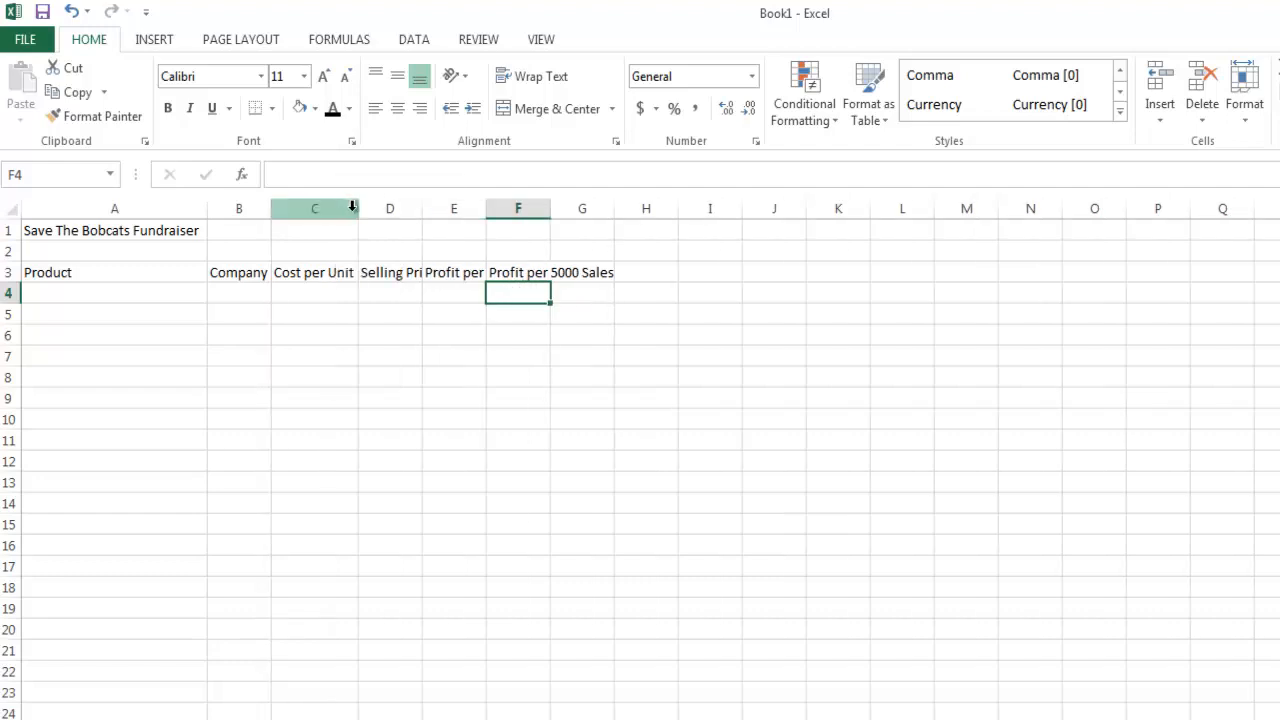
pyautogui.doubleClick(424, 208)
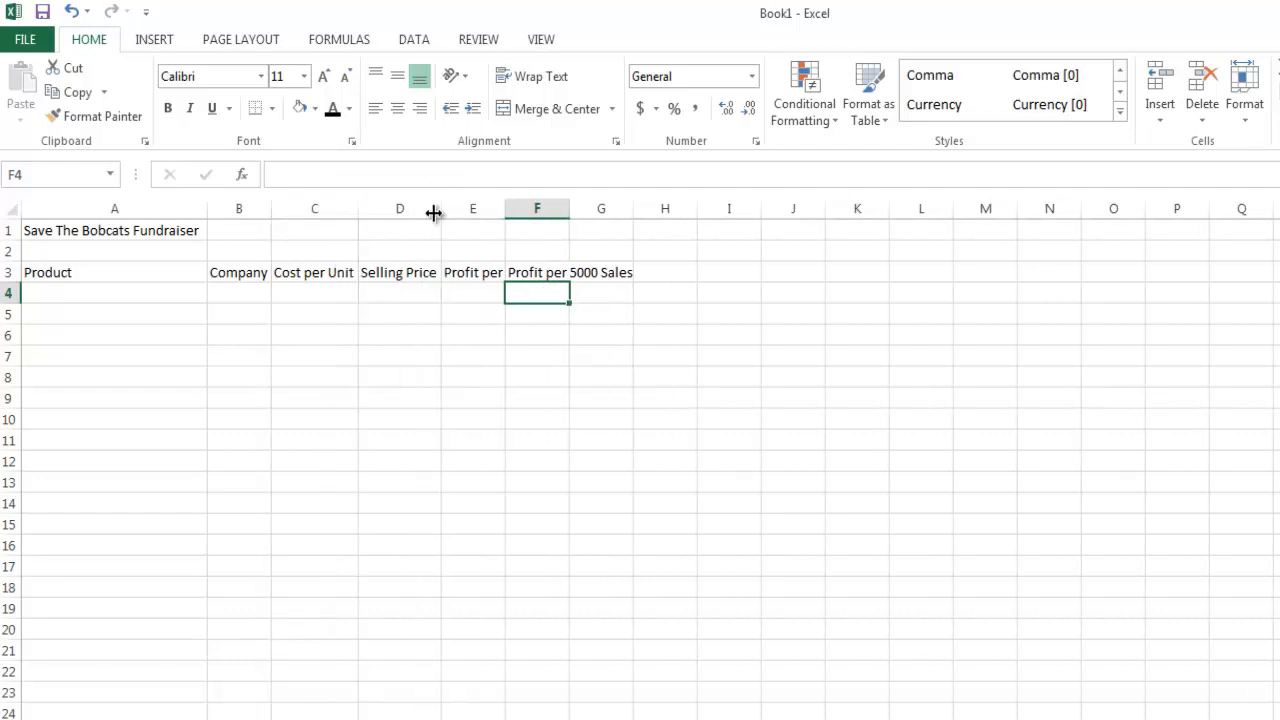
pyautogui.doubleClick(505, 208)
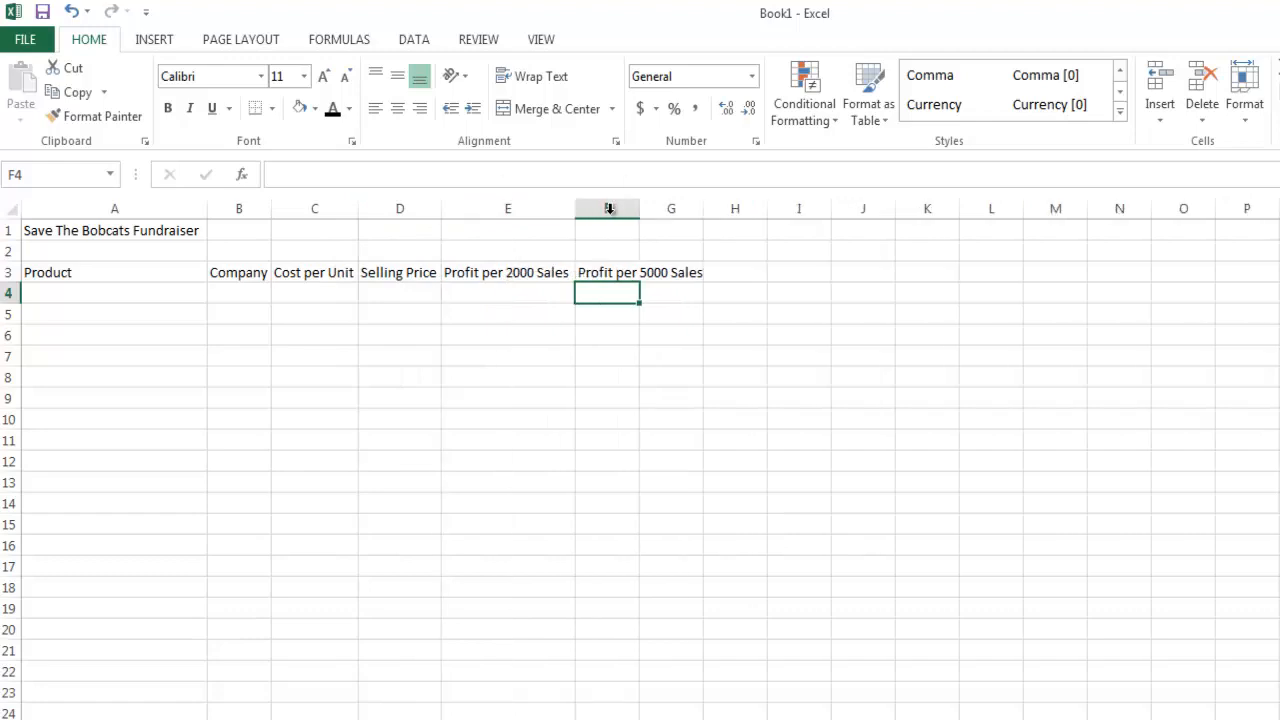
pyautogui.doubleClick(639, 208)
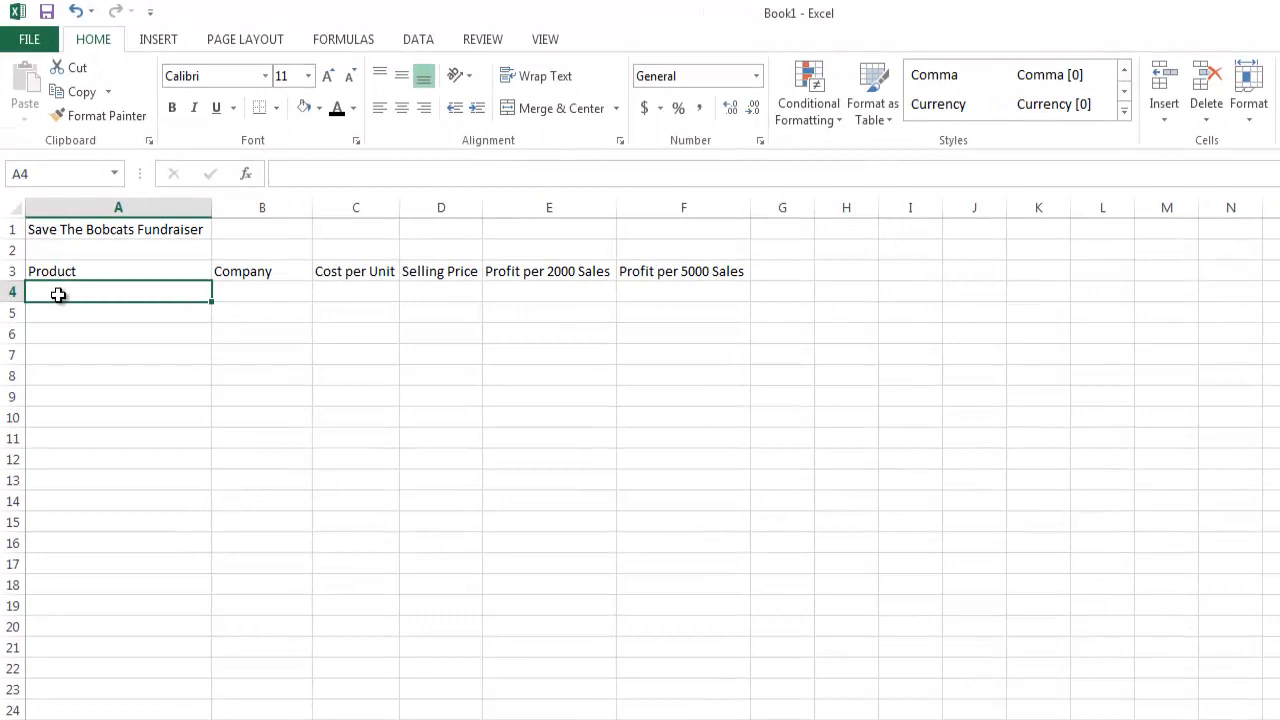
# Fill in the first product row with "Candles" in cell A4 and the company "Illuminate" in cell B4.
pyautogui.write('Ca')
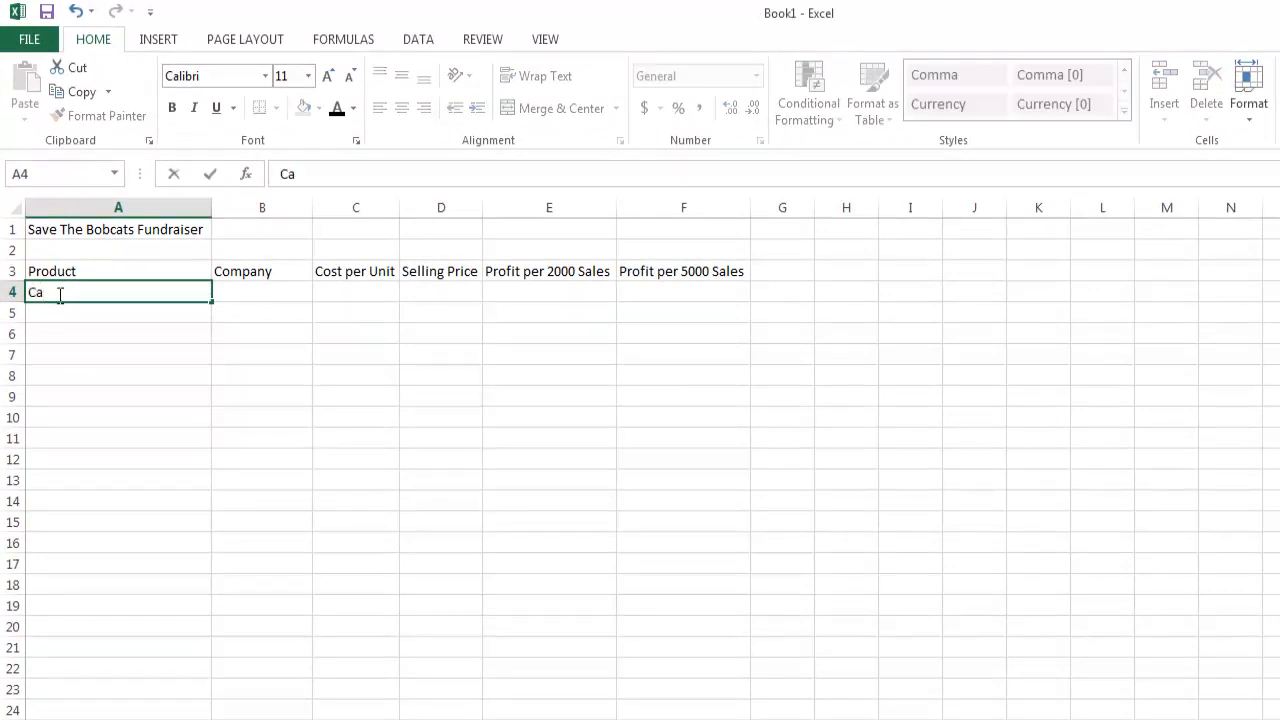
pyautogui.write('ndles')
pyautogui.click(257, 294)
pyautogui.write('I')
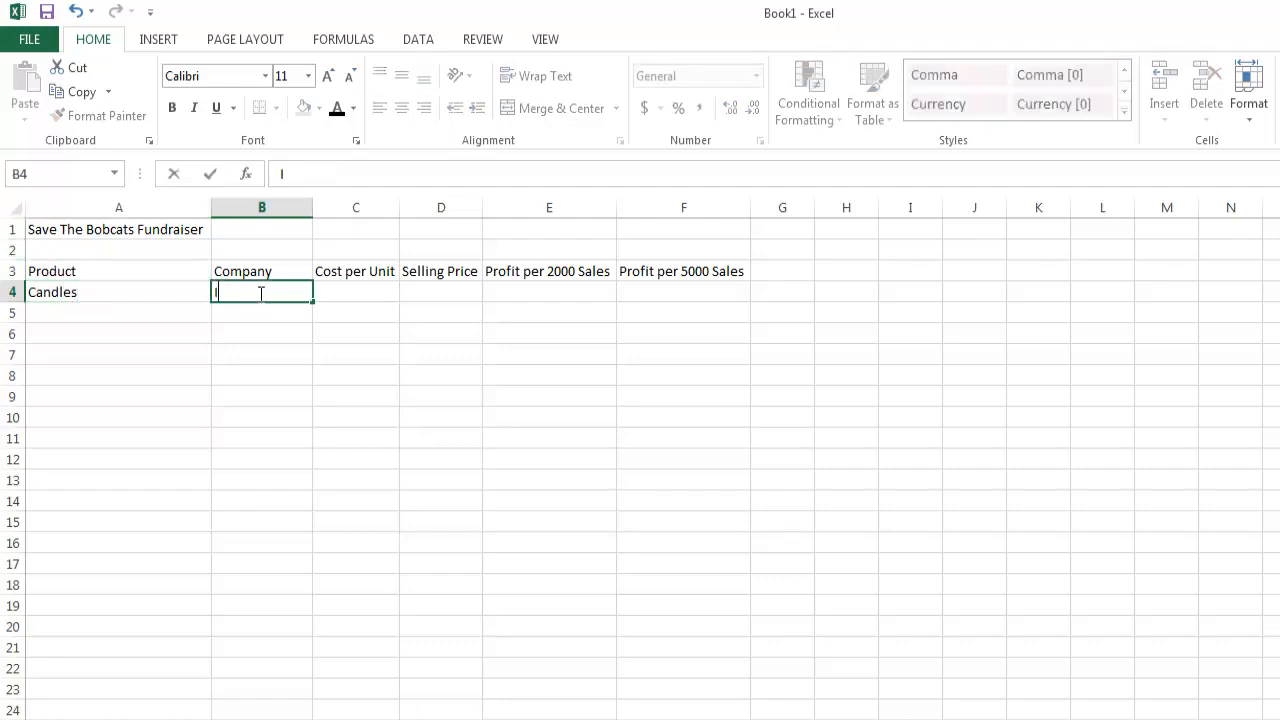
pyautogui.write('llumina')
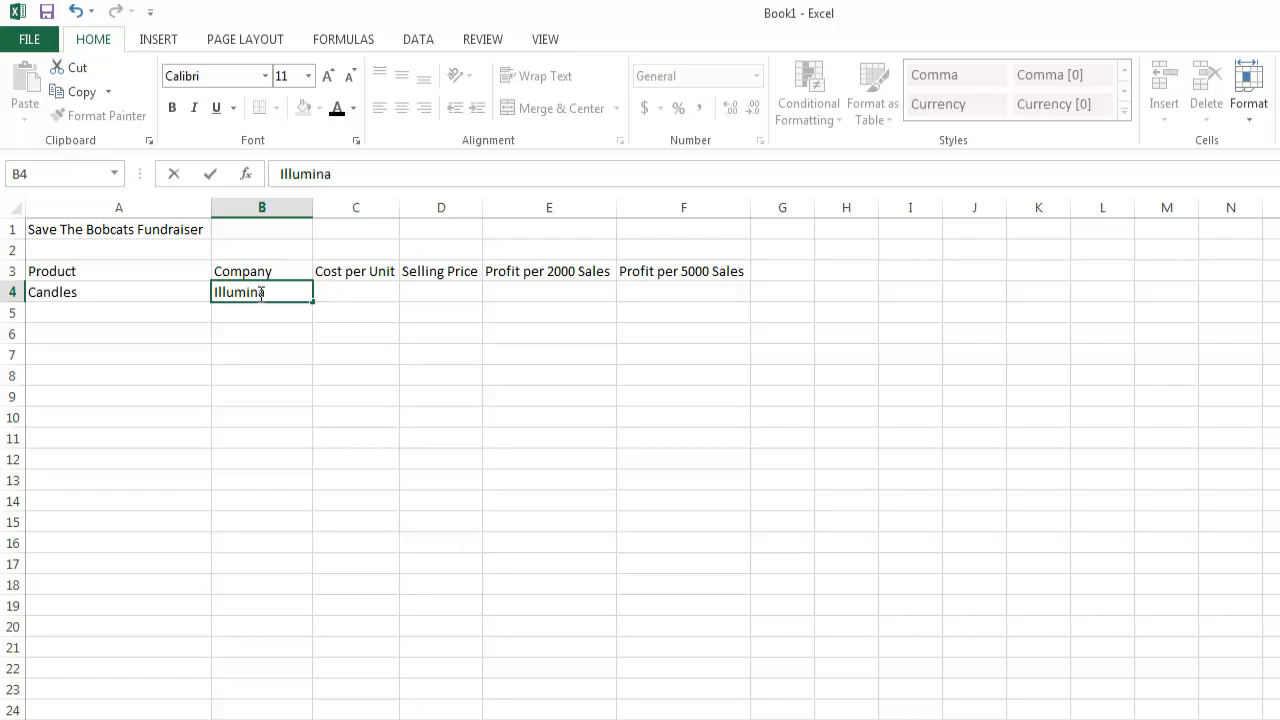
pyautogui.write('te')
# Fill in the second product row with "Coffee" in cell A5 and the company "Roberts Coffee" in cell B5.
pyautogui.click(180, 316)
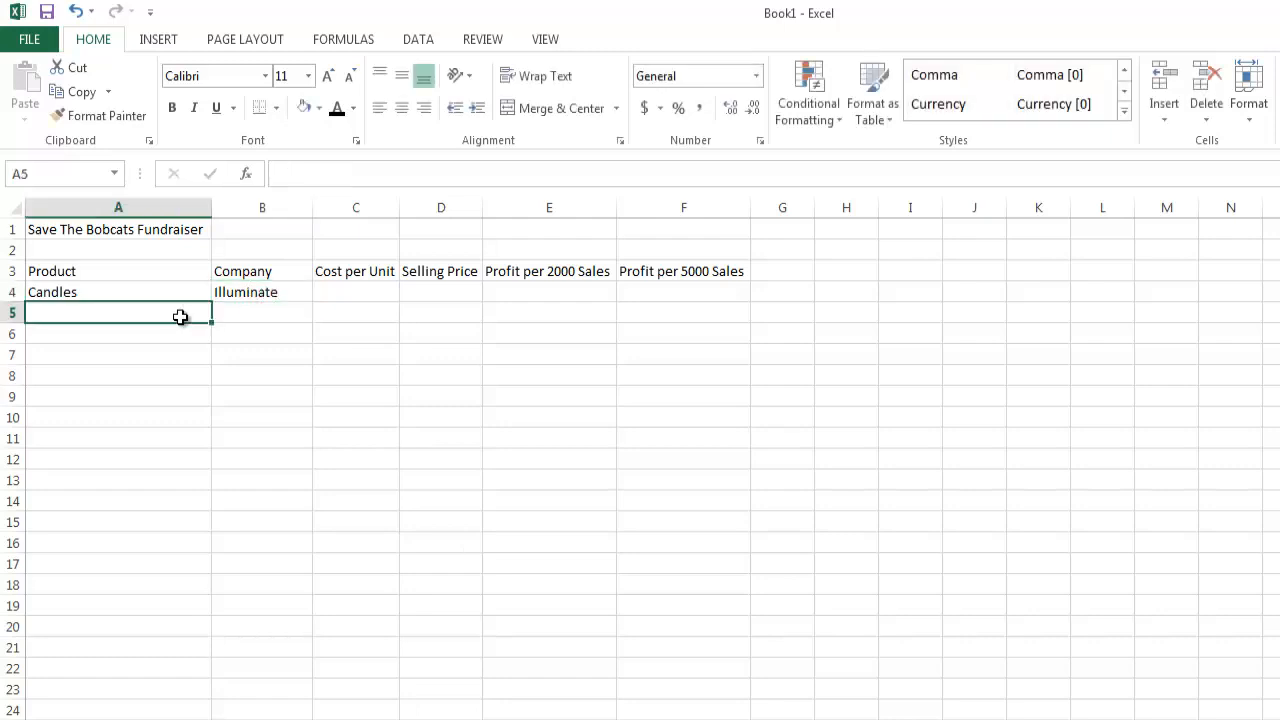
pyautogui.write('Coffee')
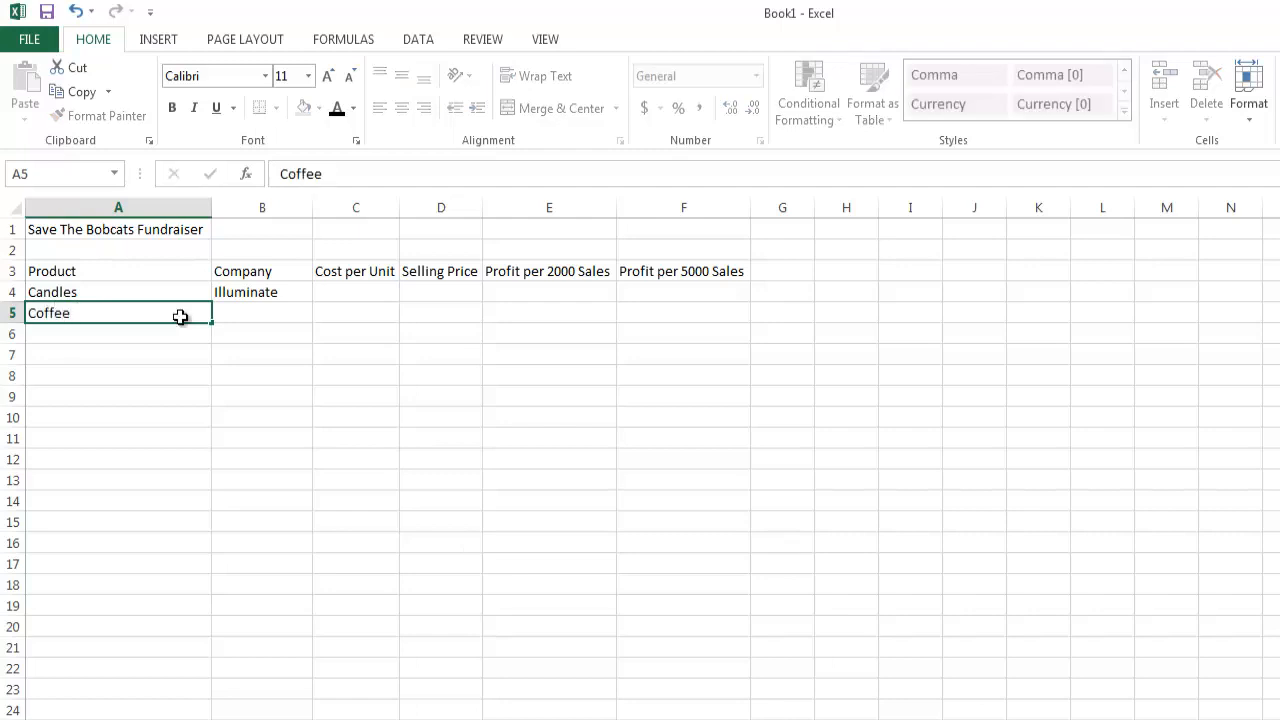
pyautogui.press('Tab')
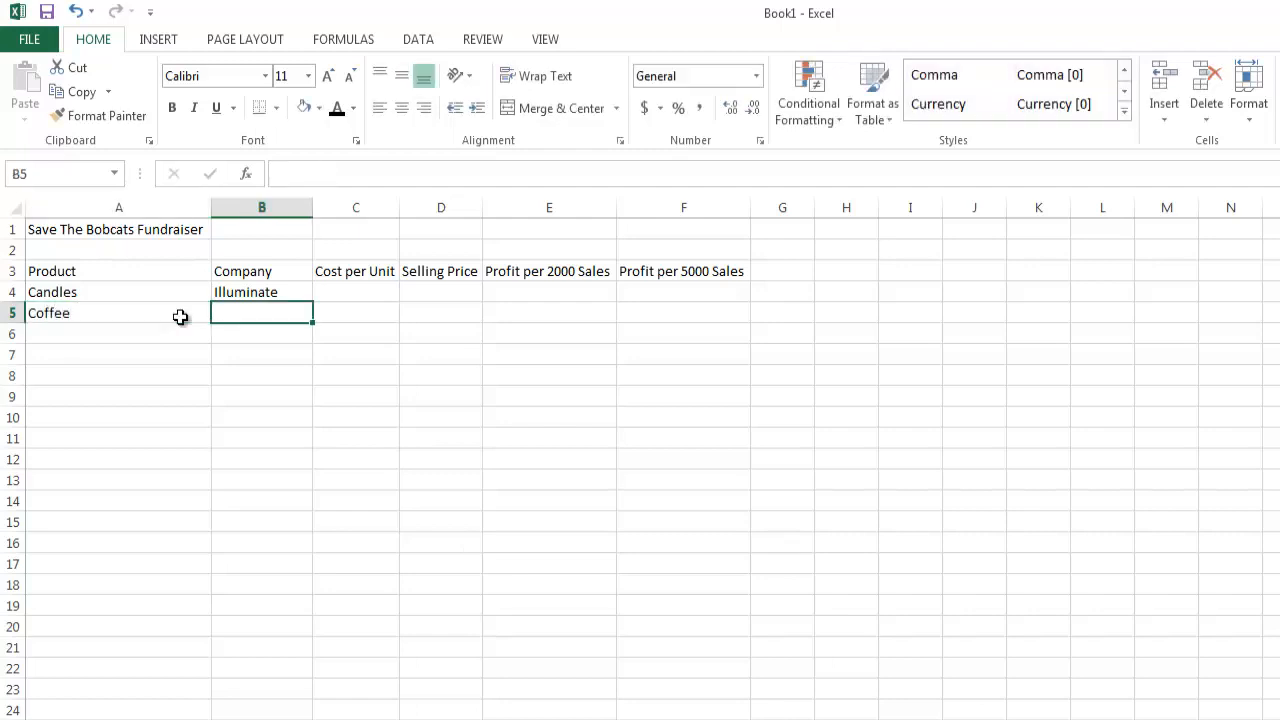
pyautogui.write('Ro')
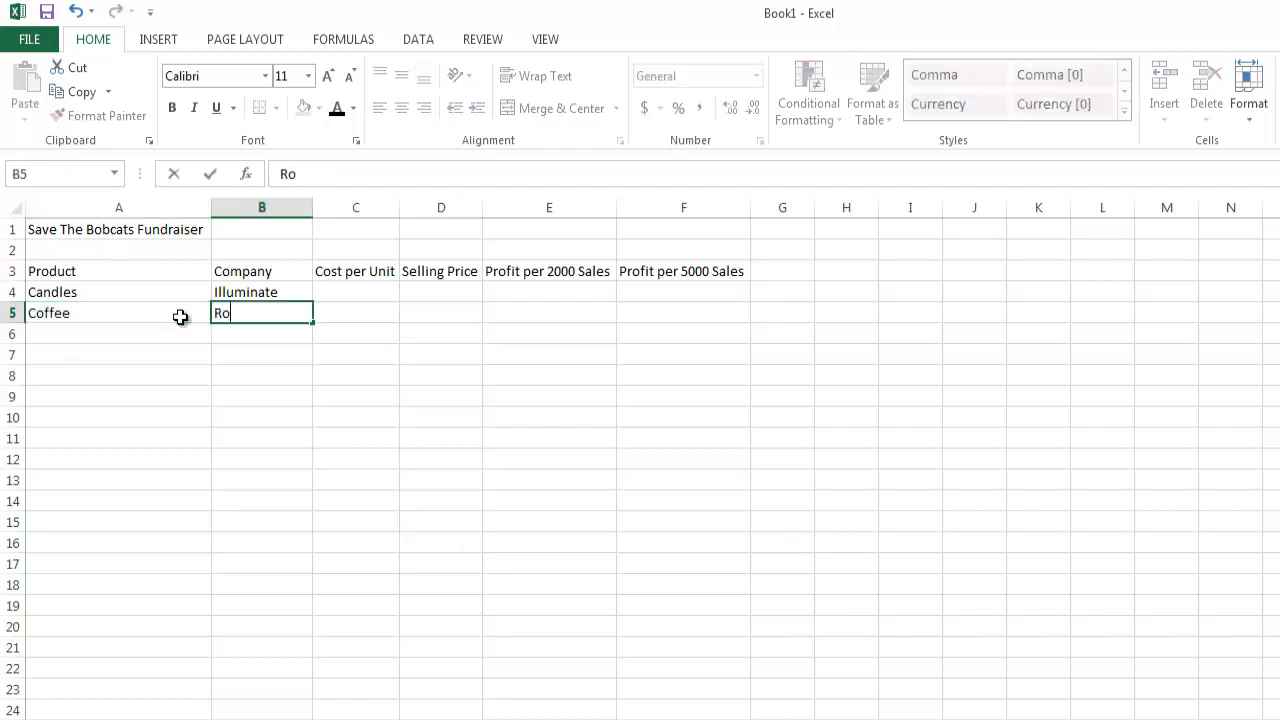
pyautogui.write('berts Coffee')
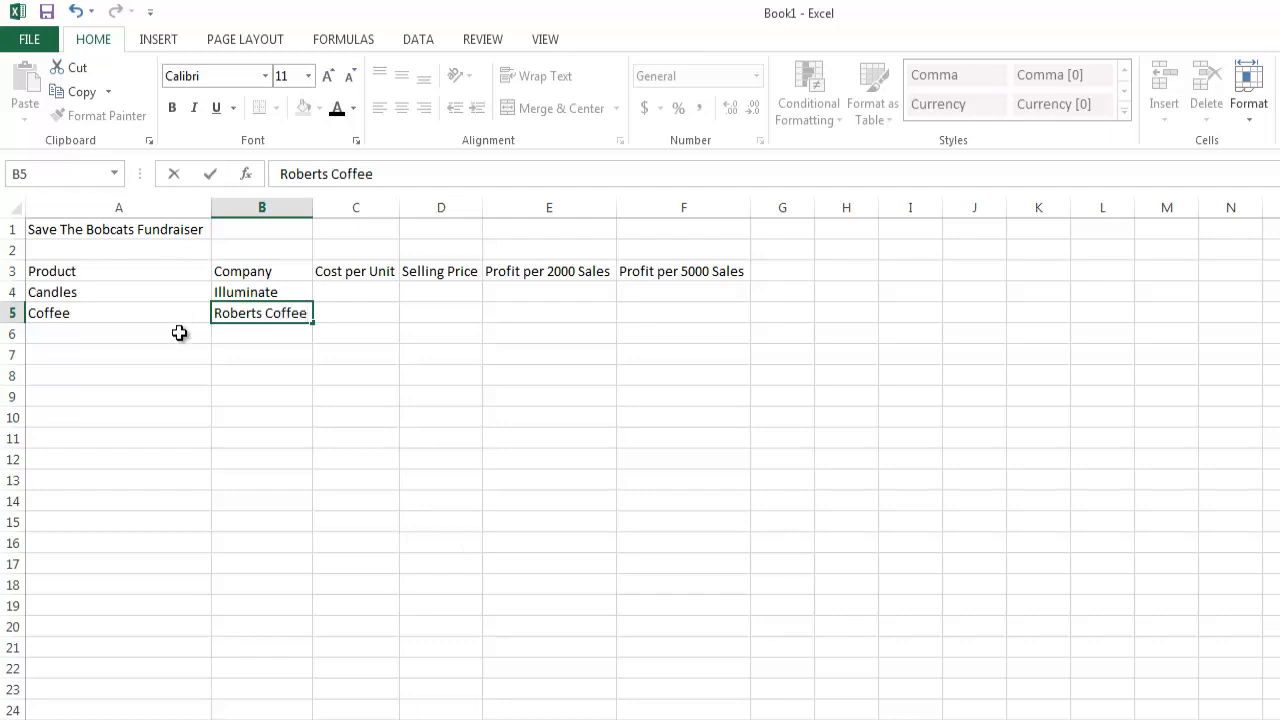
# Fill in the third product row with "Socks" in cell A6 and the company "704 Soles" in cell B6.
pyautogui.click(179, 333)
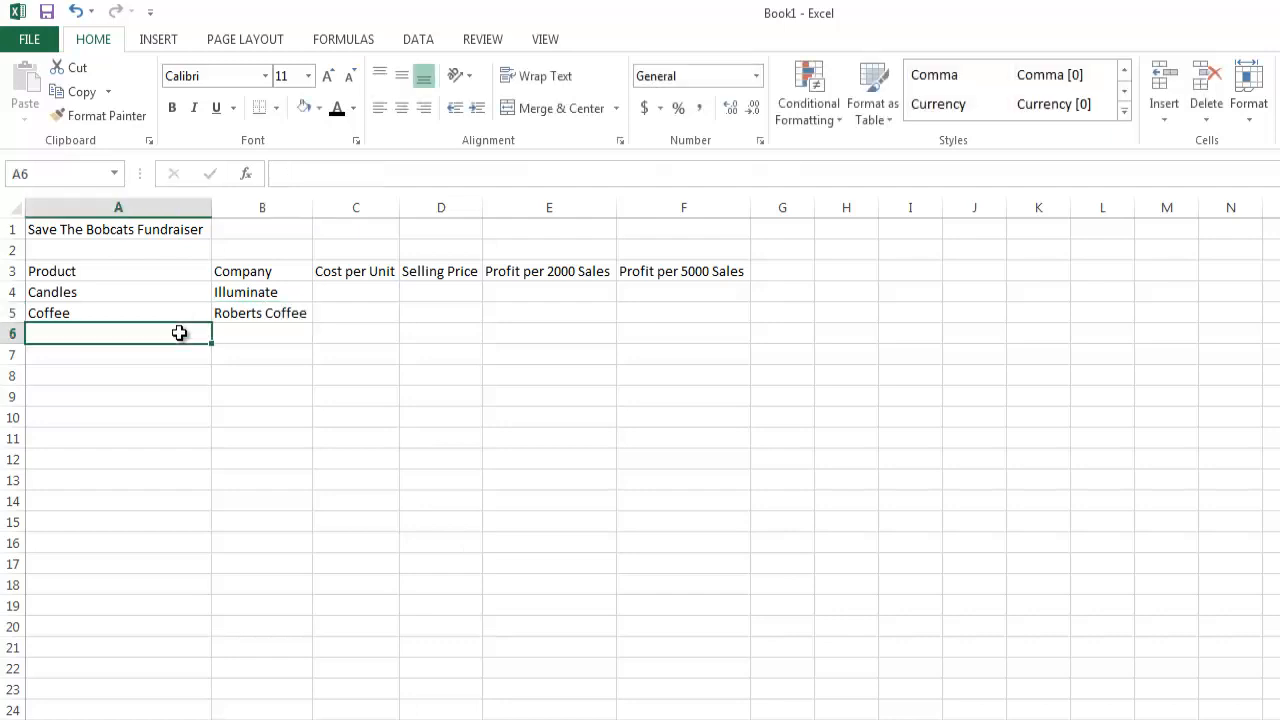
pyautogui.write('Socks')
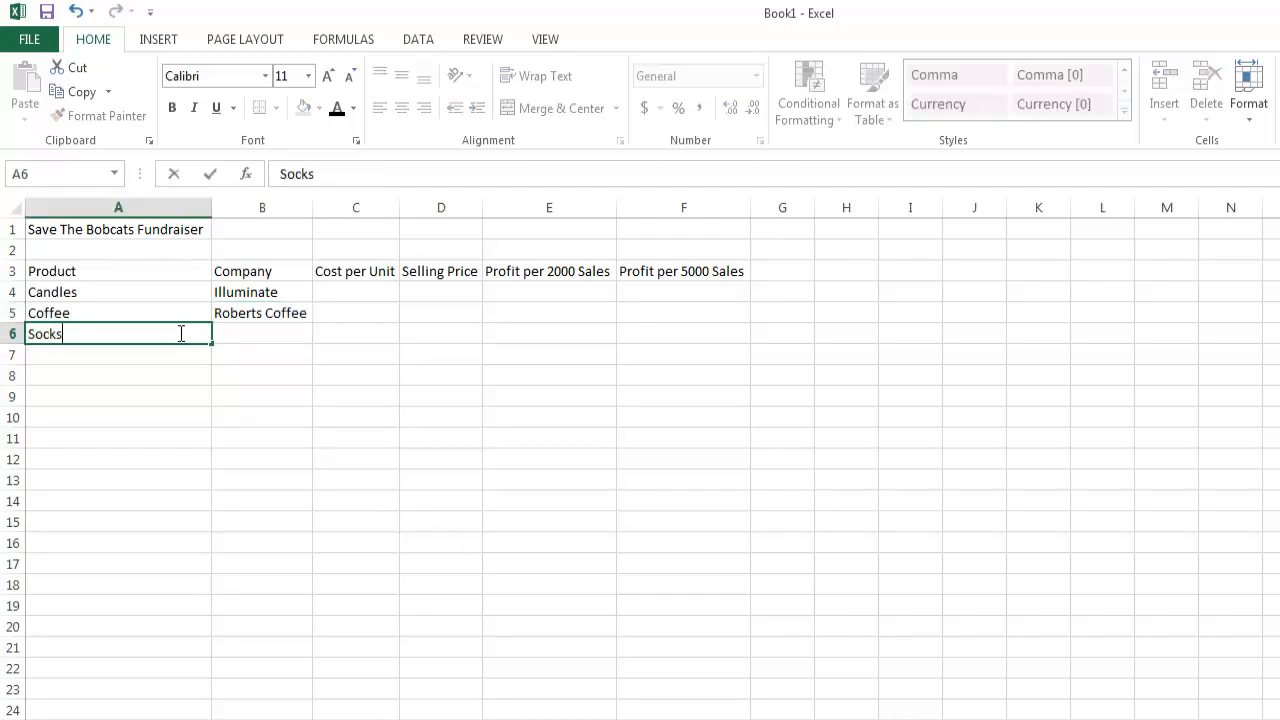
pyautogui.press('Tab')
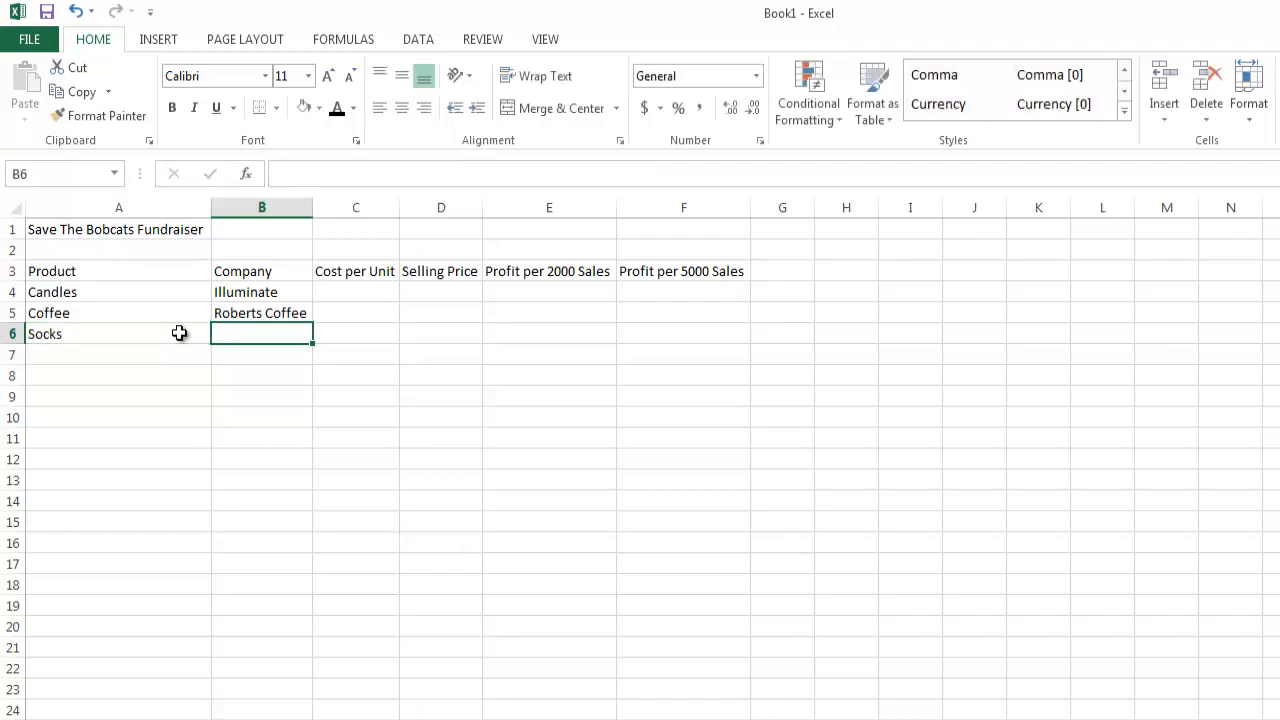
pyautogui.write('70')
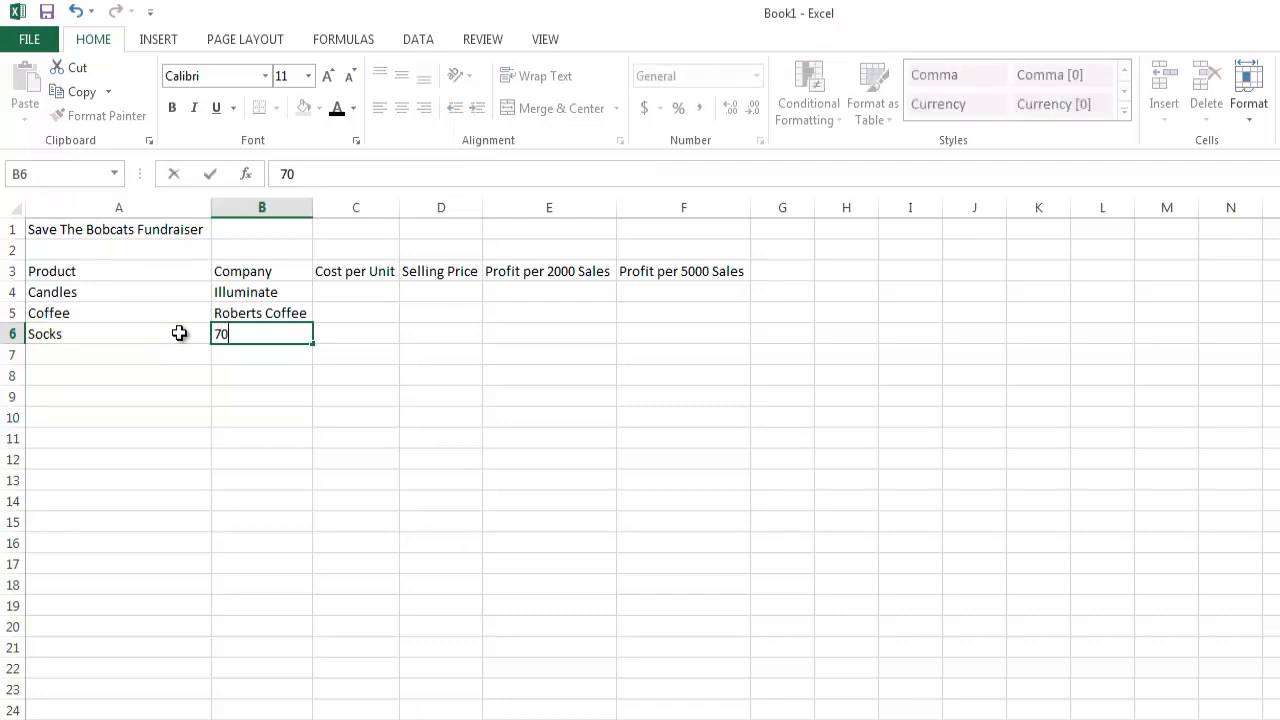
pyautogui.write('4 Sloes')
pyautogui.press('BackSpace')
pyautogui.press('BackSpace')
pyautogui.press('BackSpace')
pyautogui.press('BackSpace')
pyautogui.write('oles')
# Fill in the fourth product row with "Hats" in cell A7 and the company "Winter Lovers" in cell B7.
pyautogui.click(146, 355)
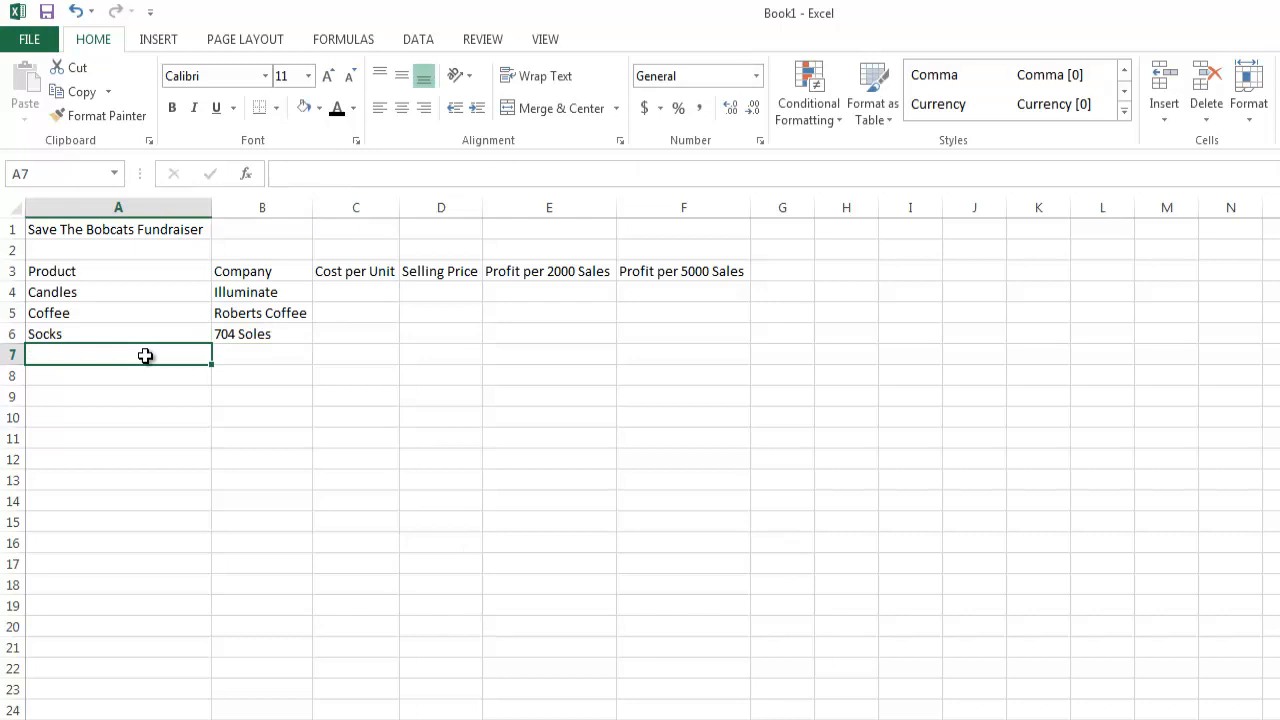
pyautogui.write('Hats')
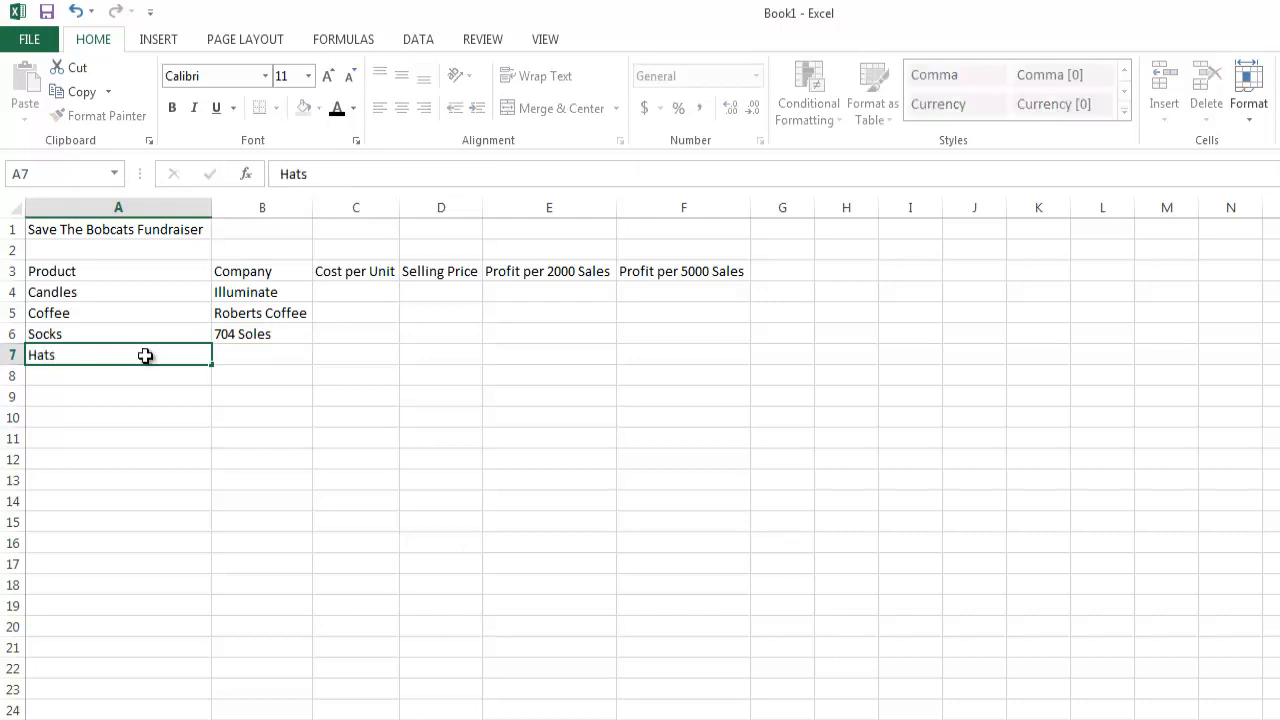
pyautogui.press('Tab')
pyautogui.write('Win')
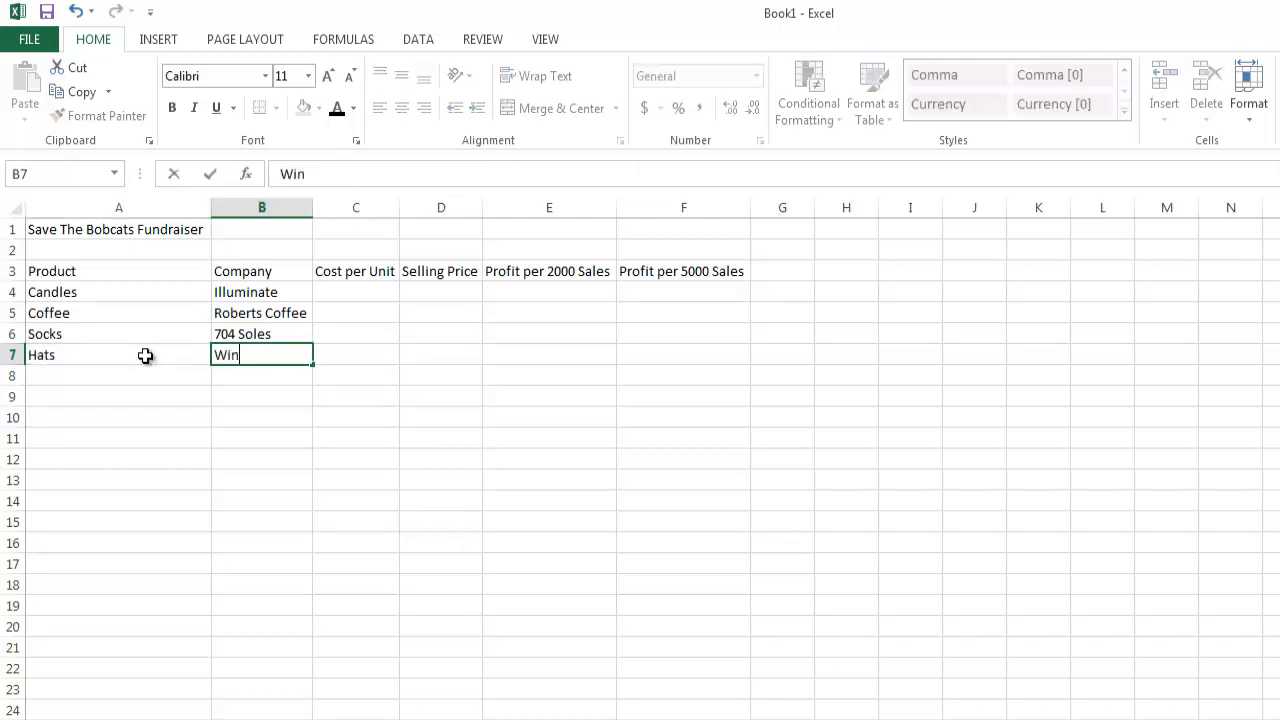
pyautogui.write('ter Lovers')
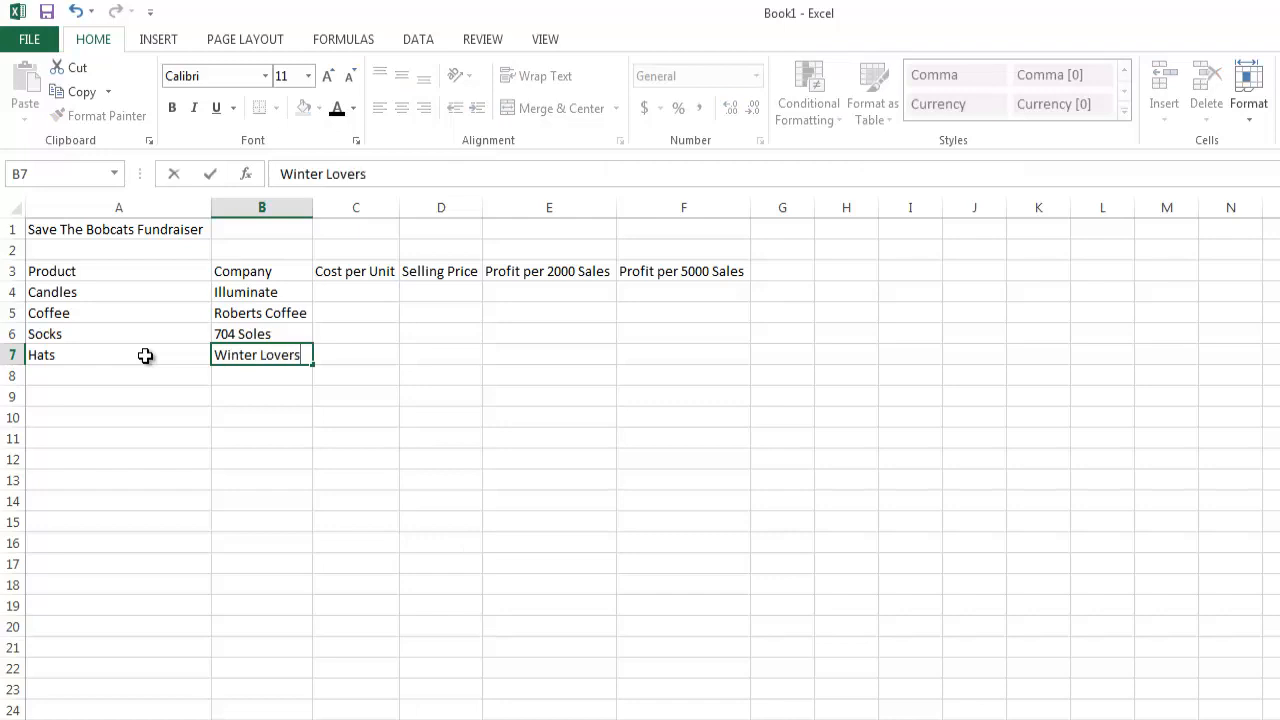
# Fill in the fifth product row with "T-Shirts" in cell A8 and the company "We Are Sports" in cell B8.
pyautogui.click(140, 373)
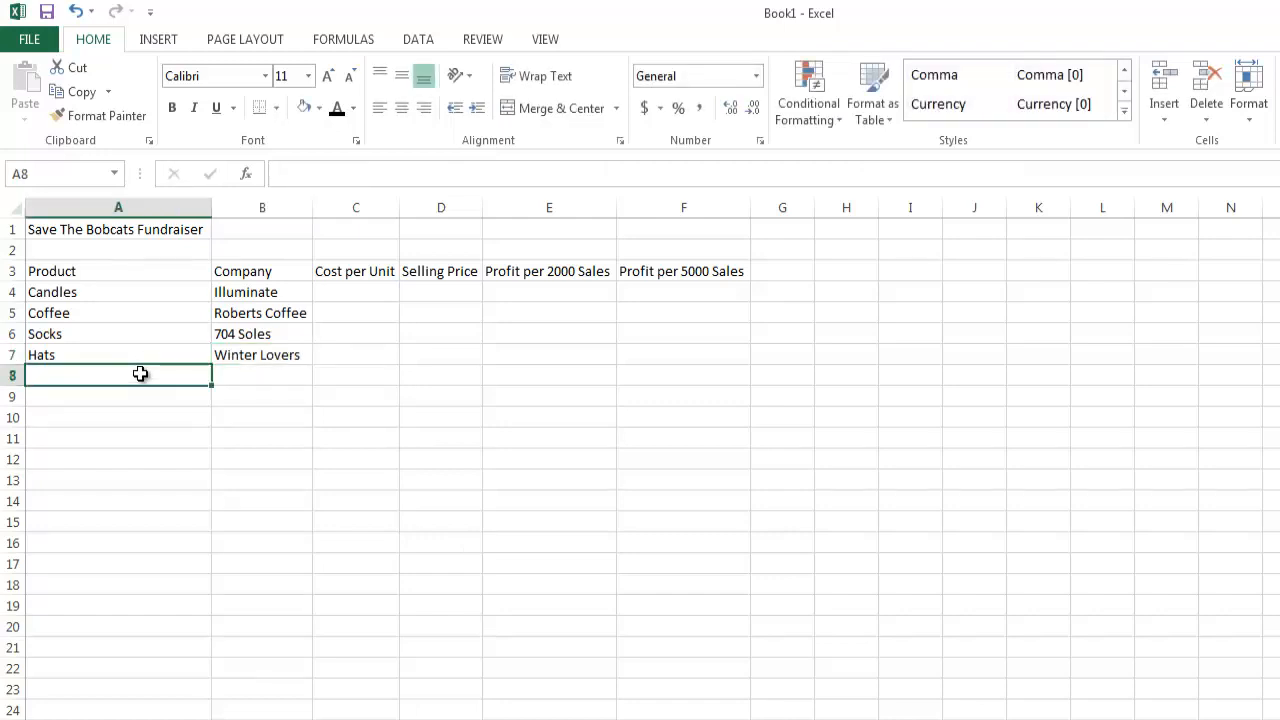
pyautogui.write('T-Shi')
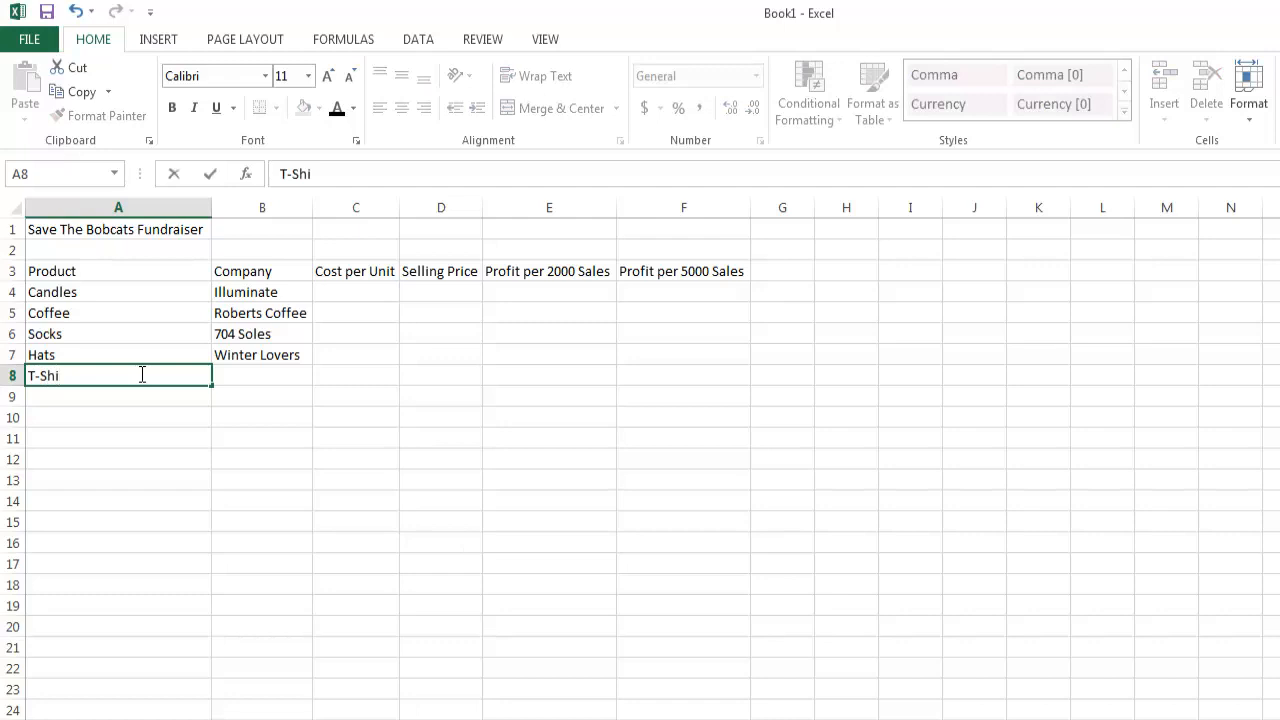
pyautogui.write('rts')
pyautogui.click(261, 381)
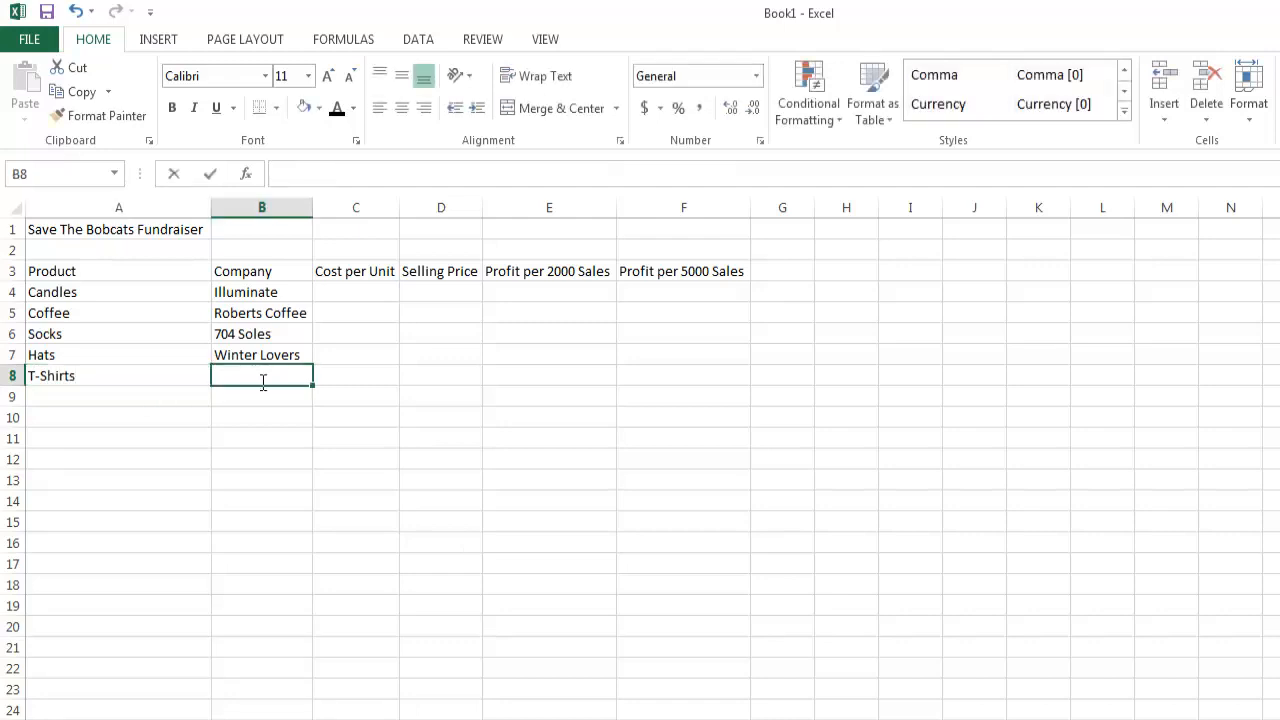
pyautogui.write('We Are')
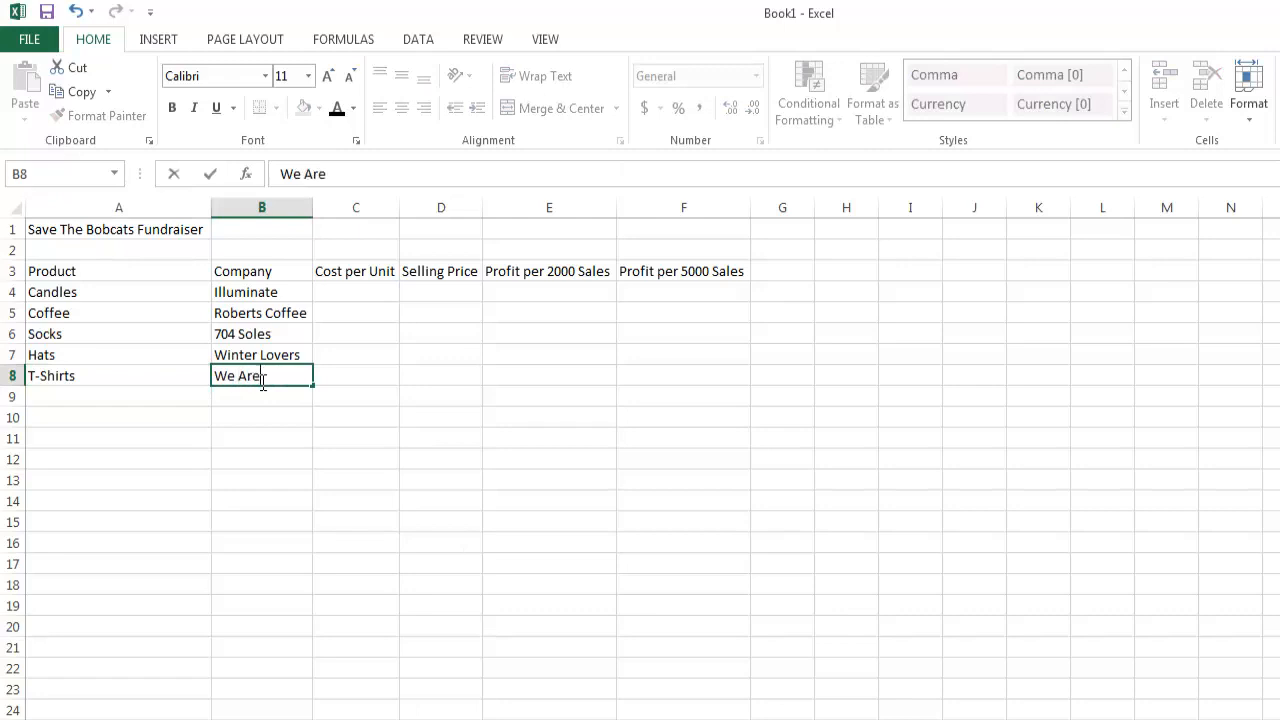
pyautogui.write(' Sports')
# Enter the cost per unit for Candles as 4.75 in cell C4 and for Coffee as 6.50 in cell C5.
pyautogui.click(344, 294)
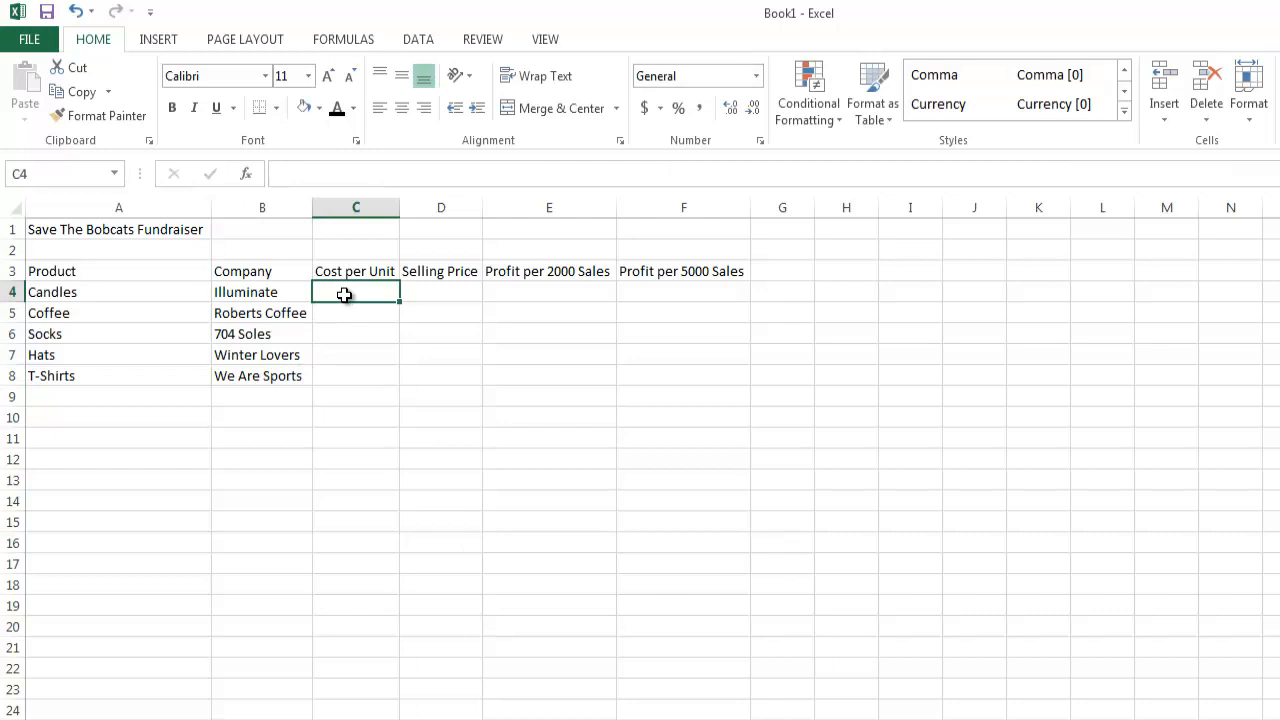
pyautogui.write('7')
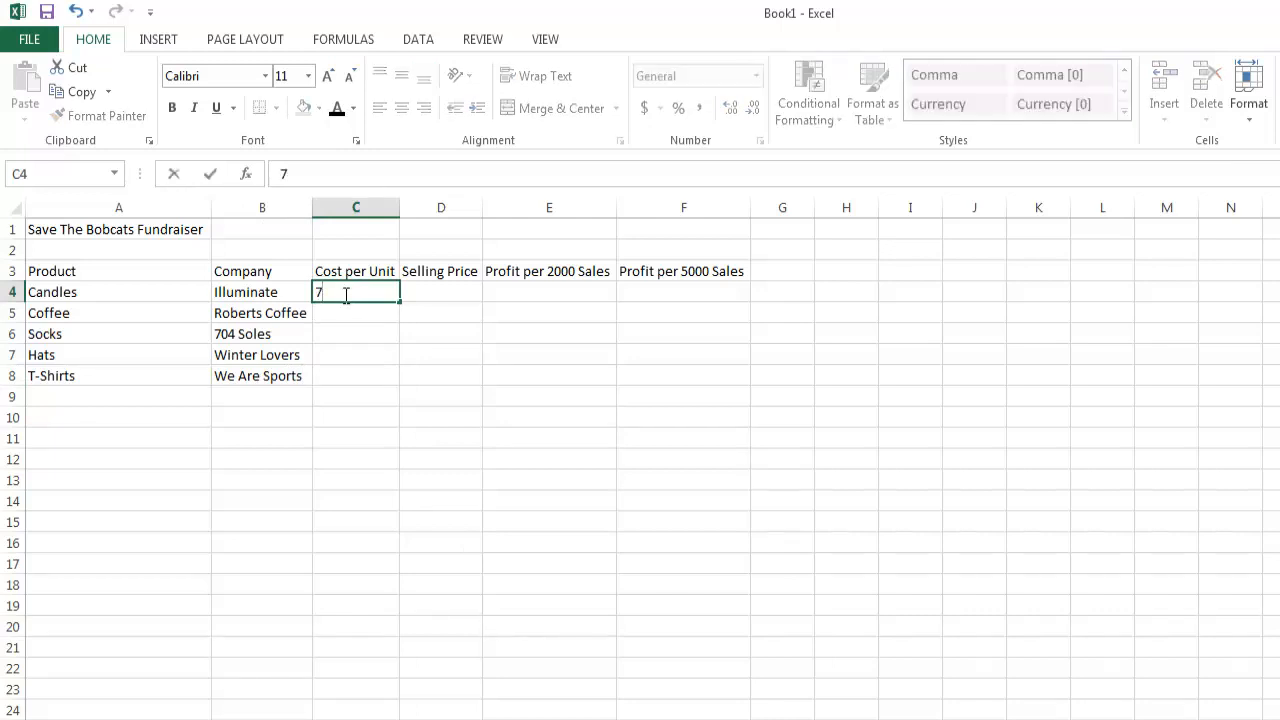
pyautogui.press('BackSpace')
pyautogui.write('4.75')
pyautogui.click(343, 314)
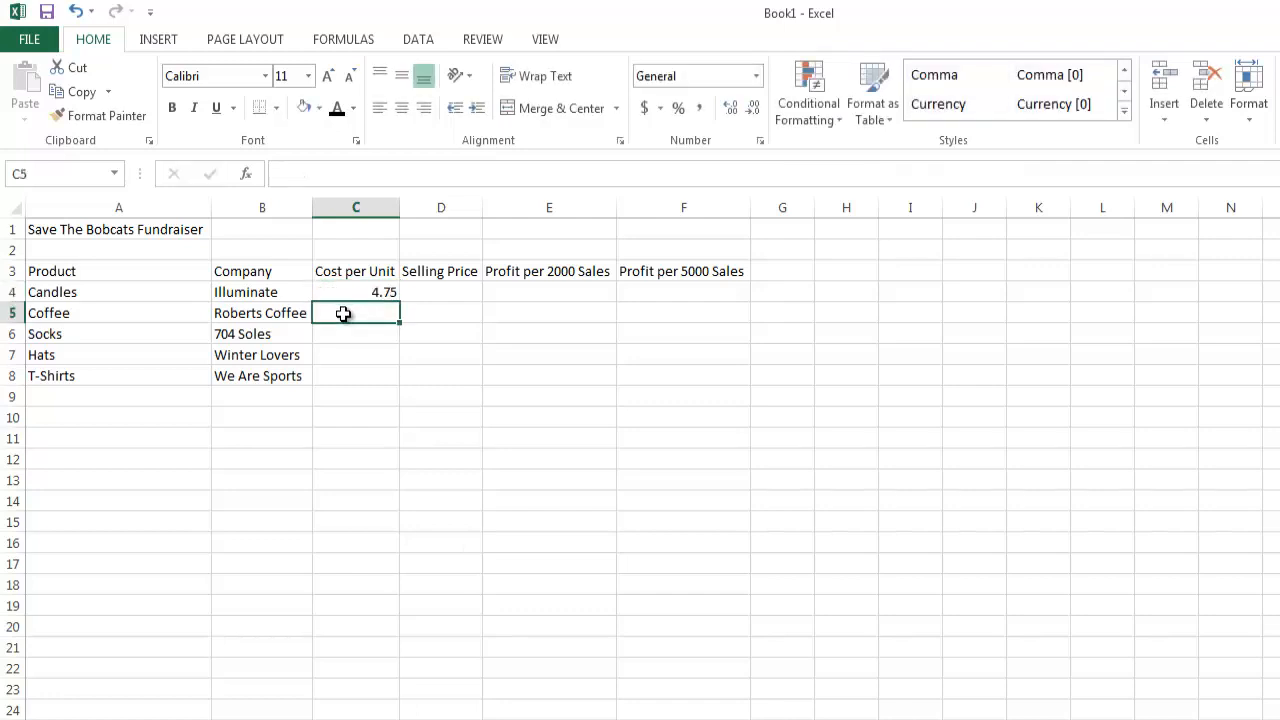
pyautogui.write('6.50')
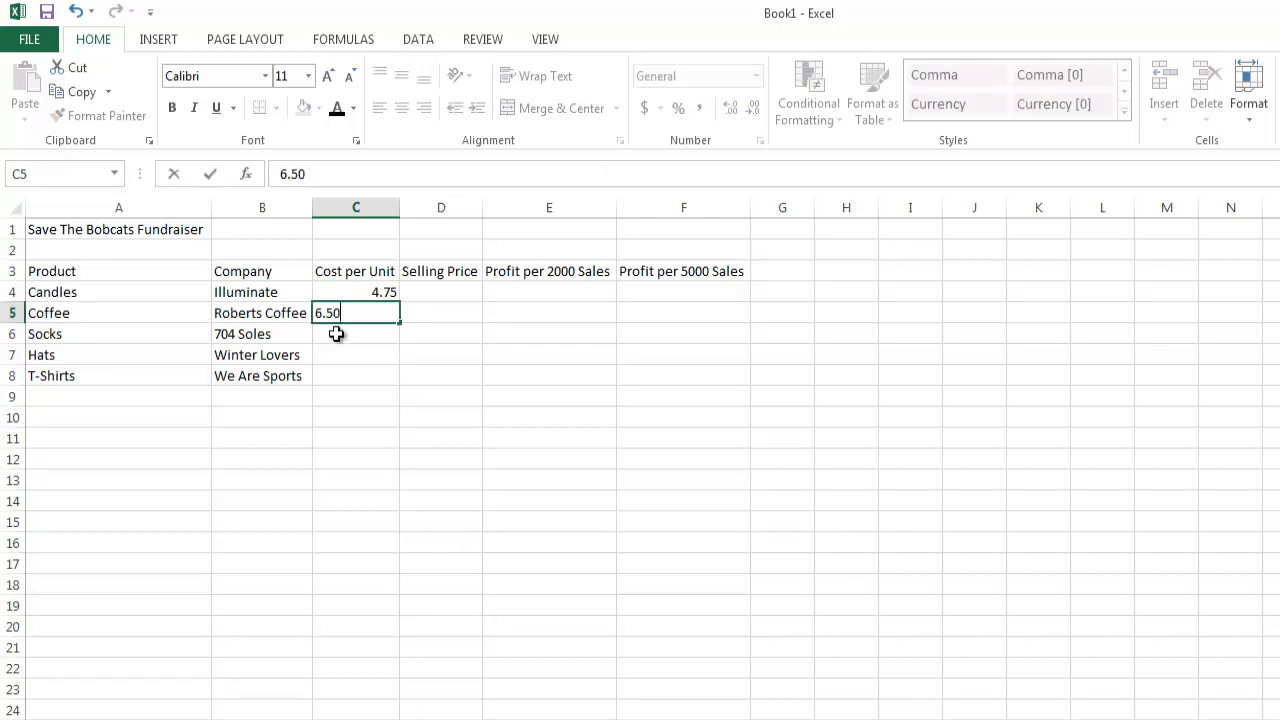
# Enter the remaining costs per unit: 2.90 for Socks in C6, 2.40 for Hats in C7 and 5.75 for T-Shirts in C8.
pyautogui.click(336, 334)
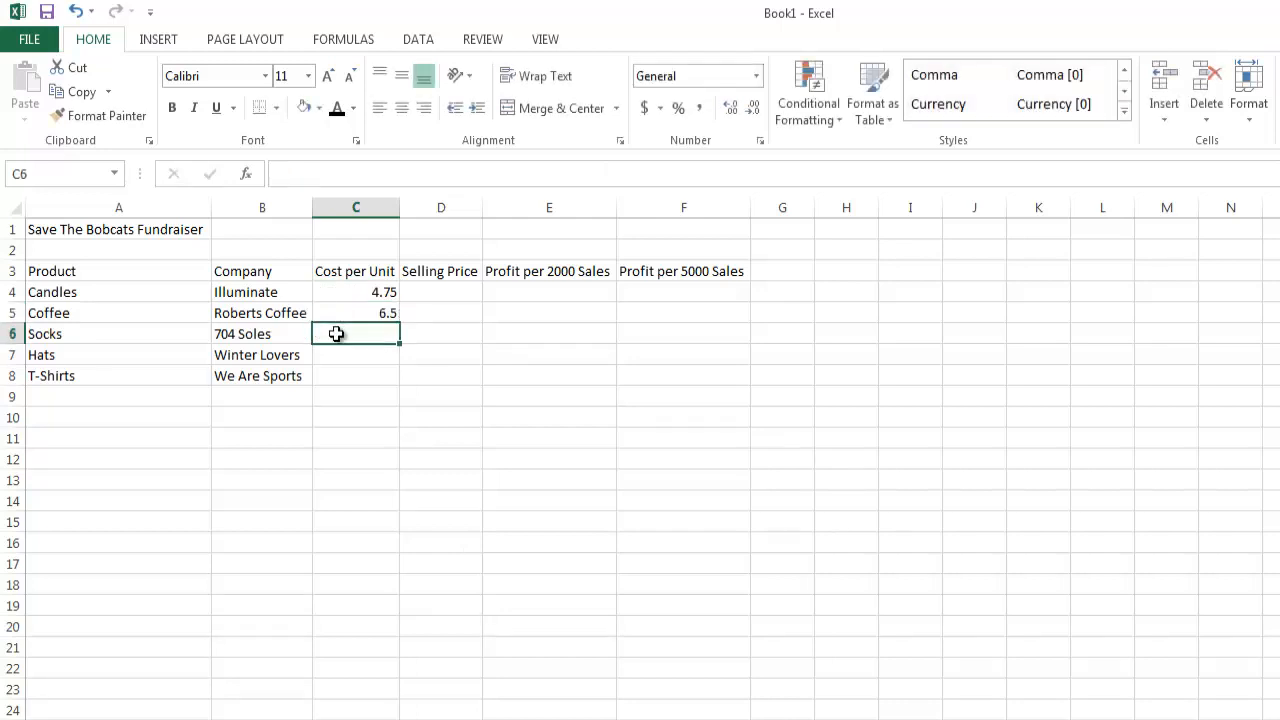
pyautogui.write('2.90')
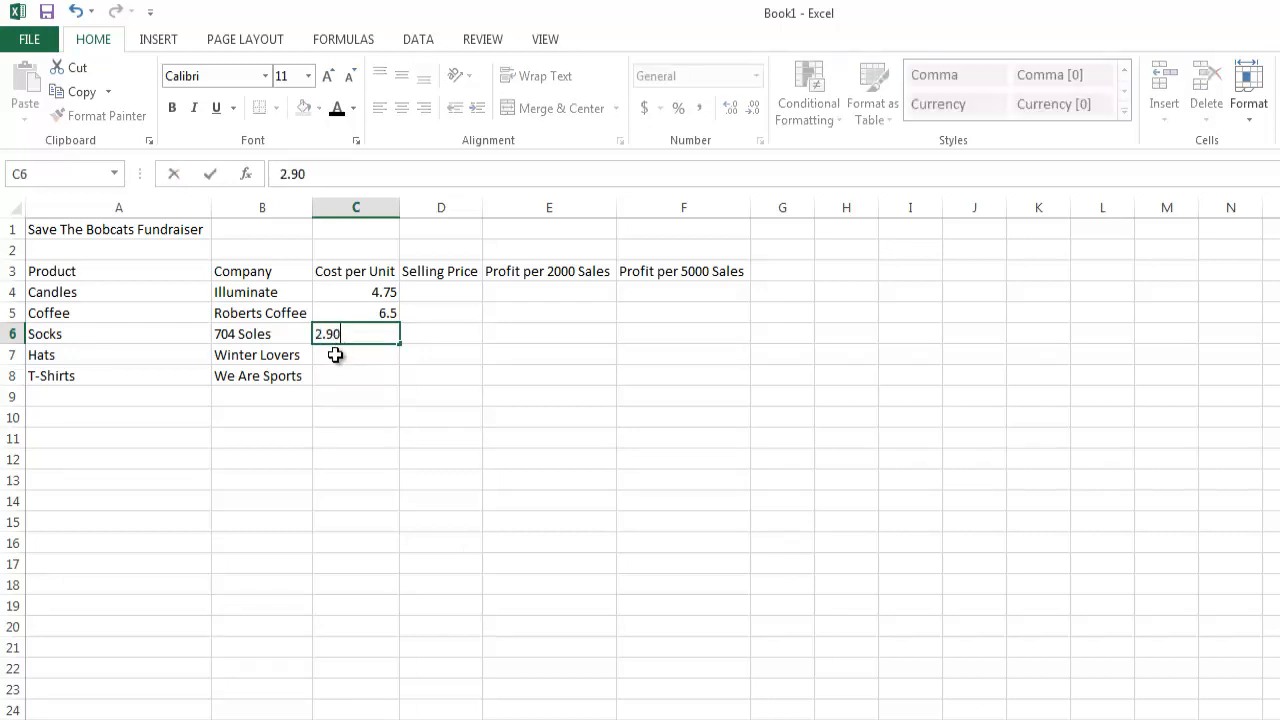
pyautogui.click(332, 360)
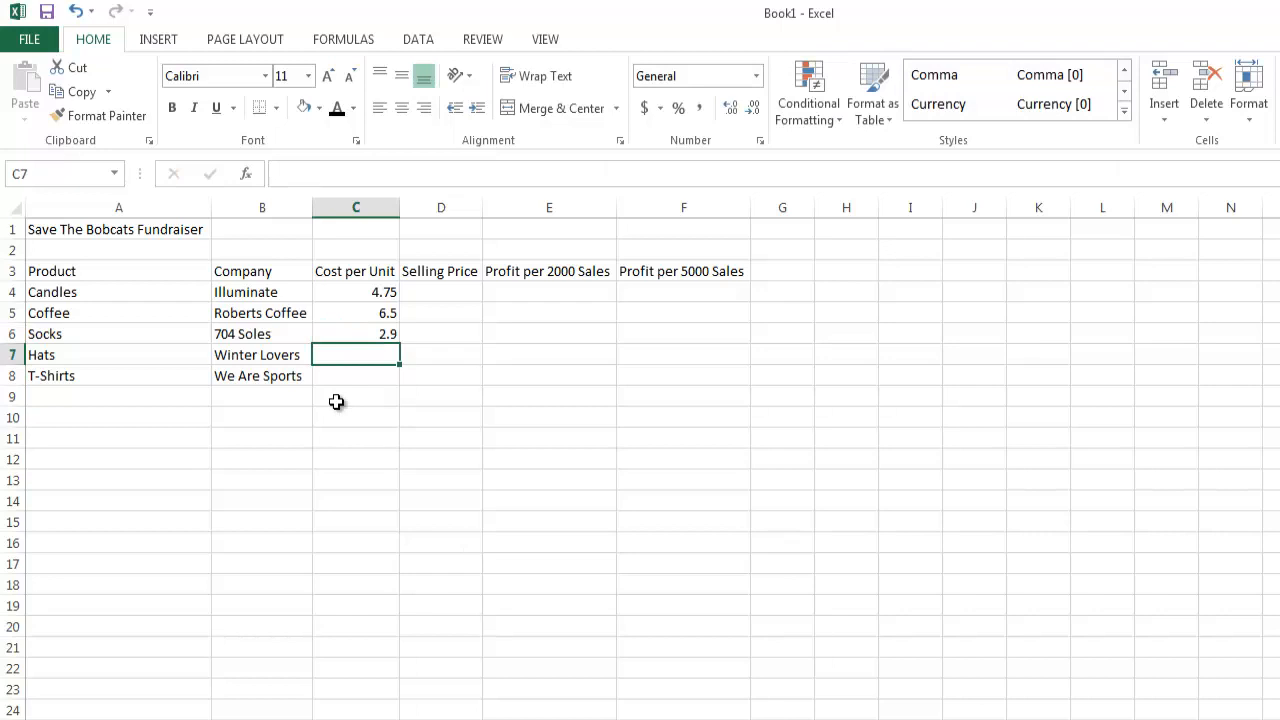
pyautogui.write('2.40')
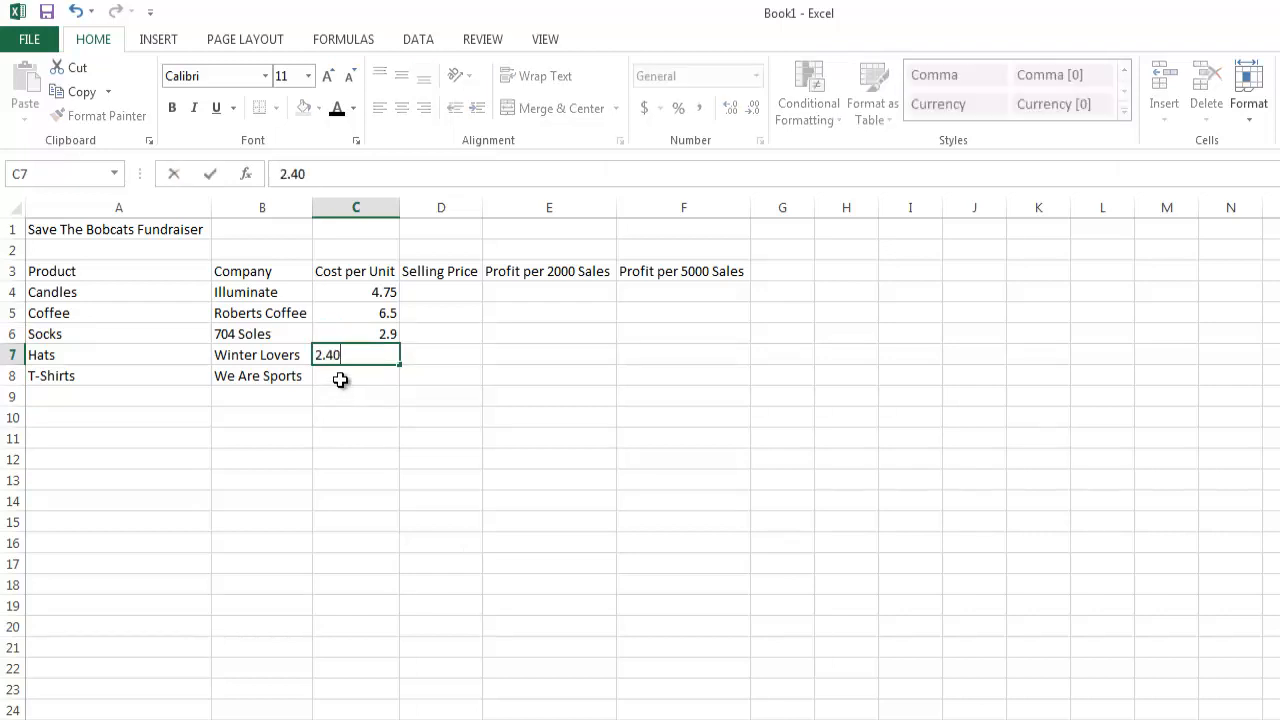
pyautogui.click(340, 380)
pyautogui.write('5.')
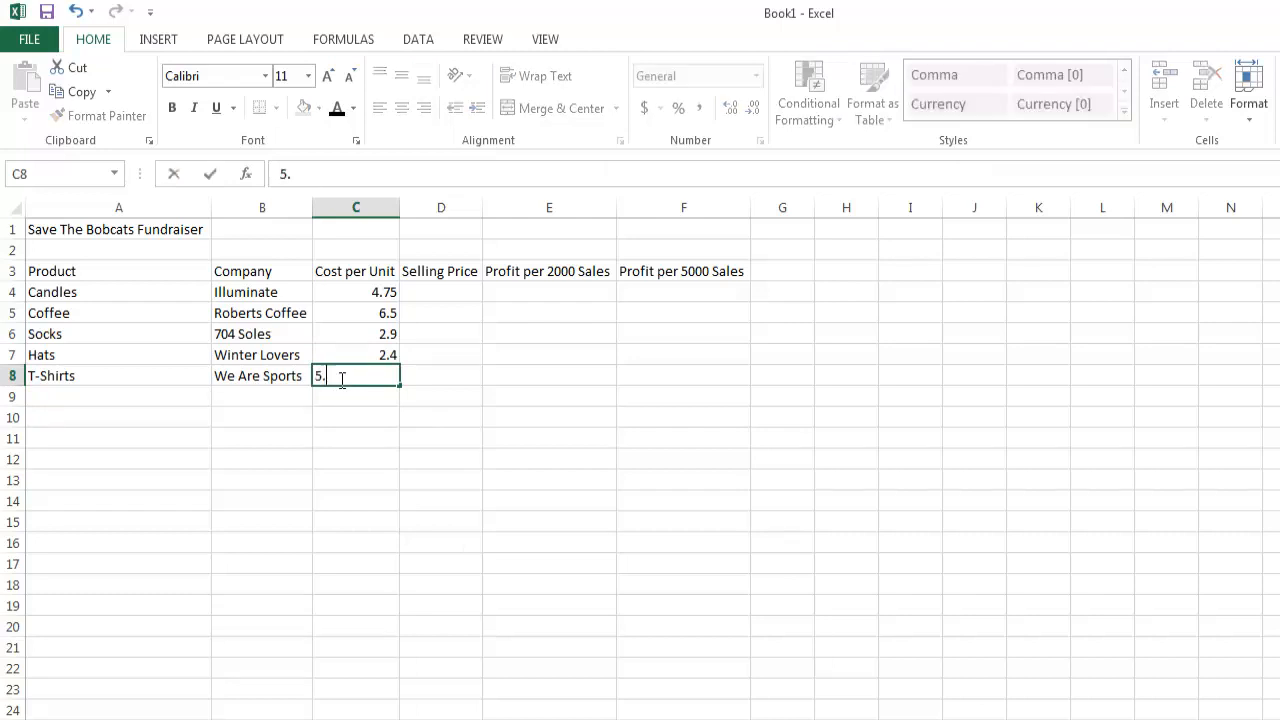
pyautogui.write('75')
# Enter the selling price for Candles as 8.00 in cell D4 and for Coffee as 11 in cell D5.
pyautogui.click(442, 295)
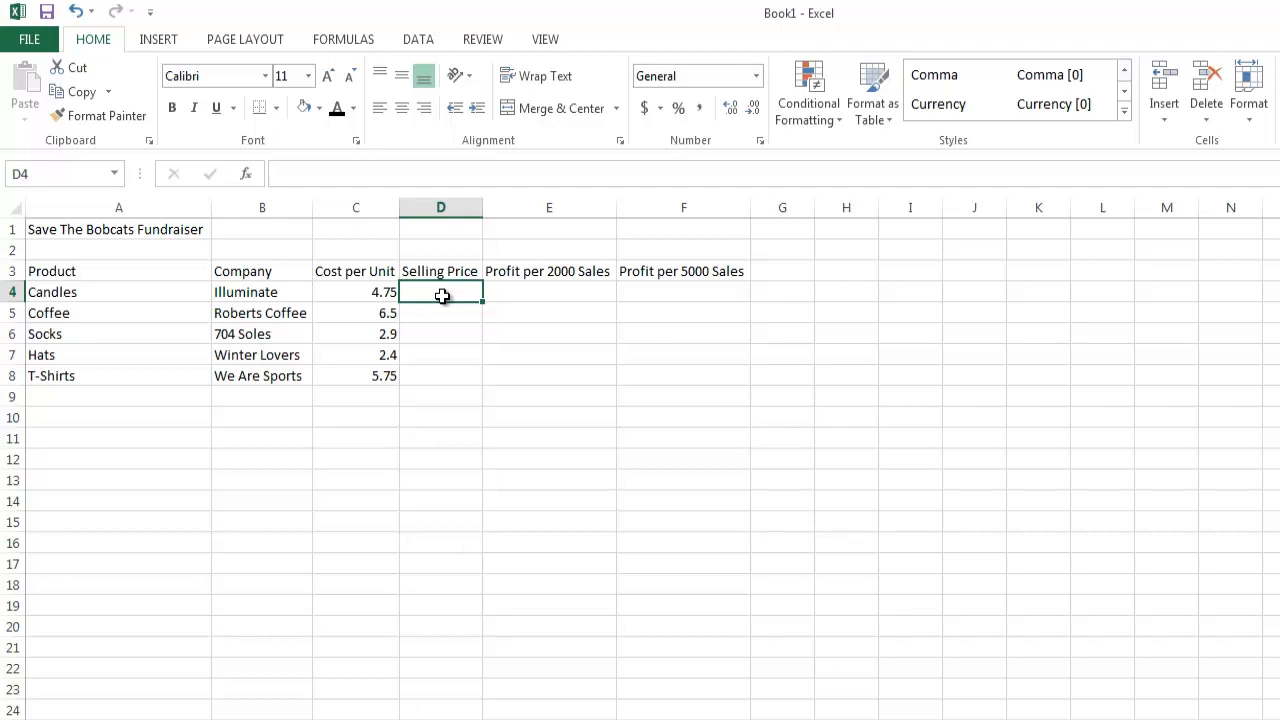
pyautogui.write('8.')
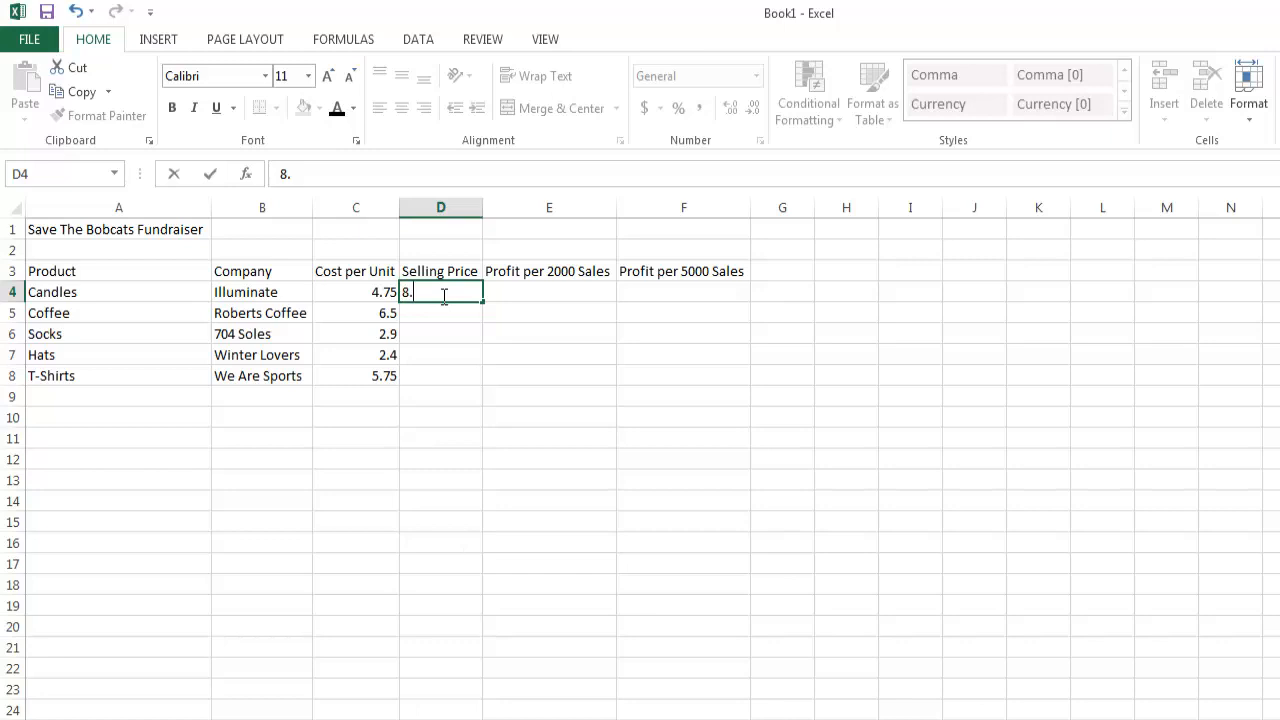
pyautogui.write('00')
pyautogui.click(442, 316)
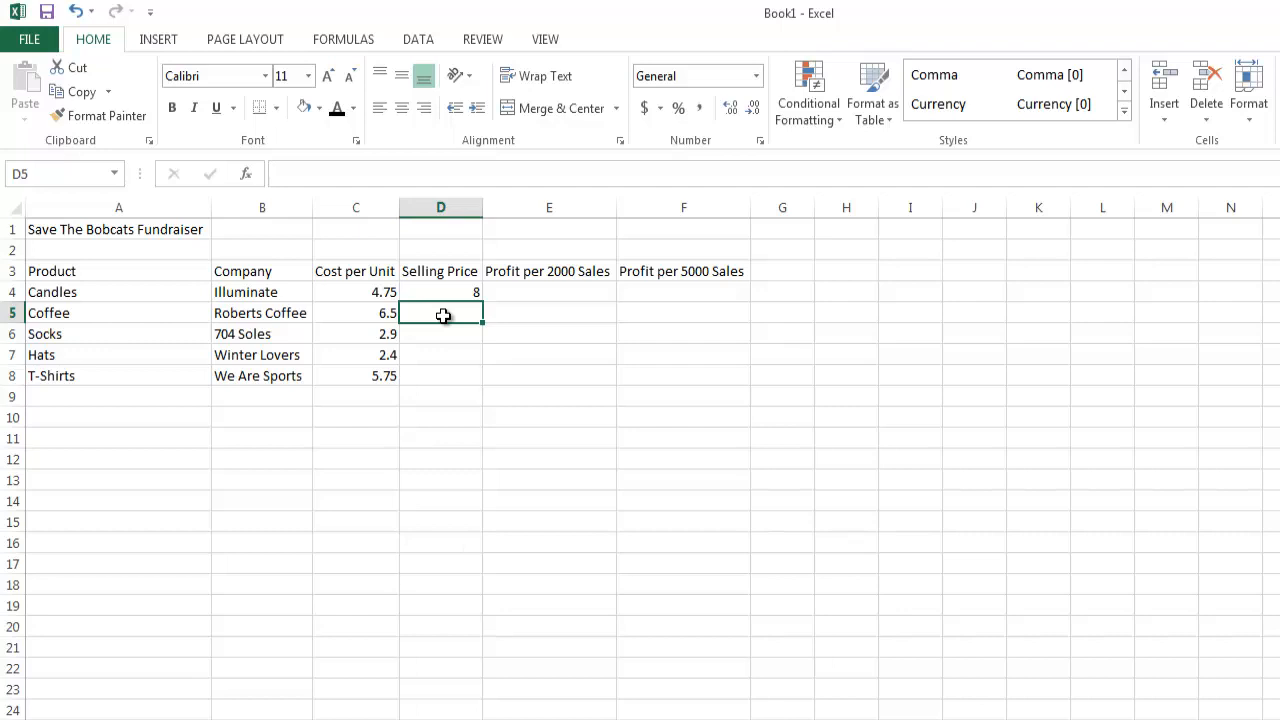
pyautogui.write('11')
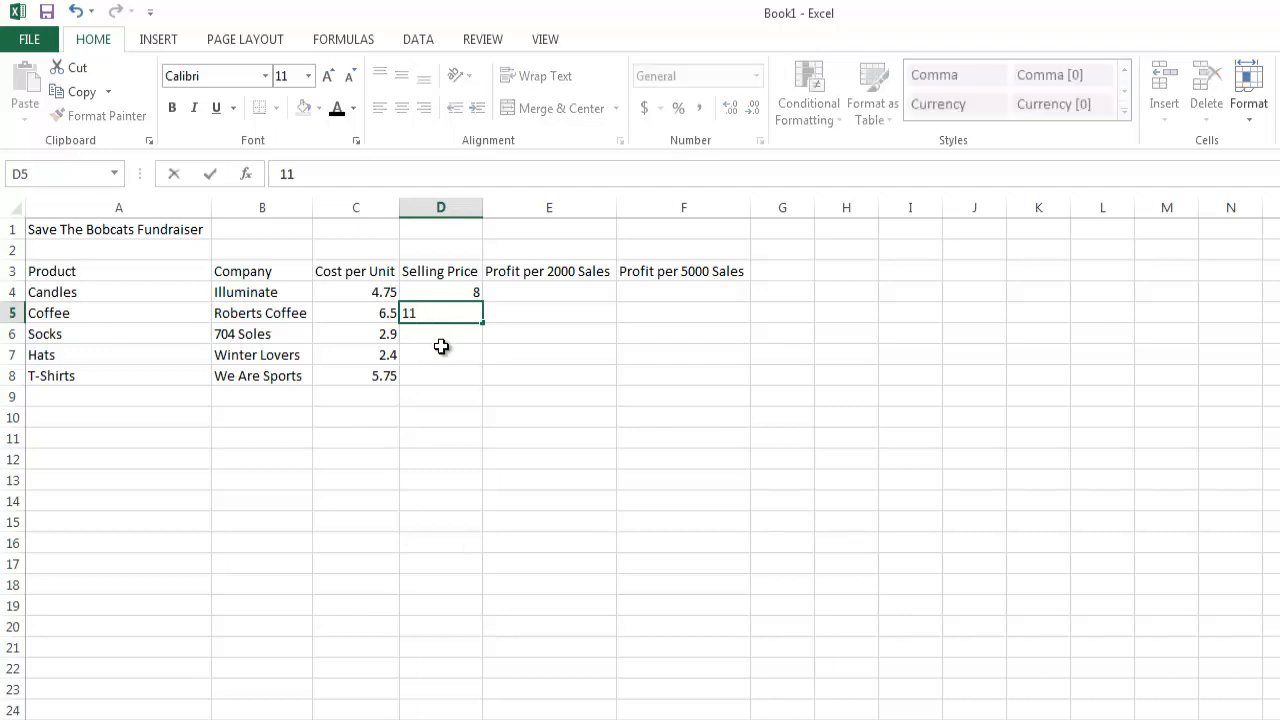
pyautogui.click(441, 347)
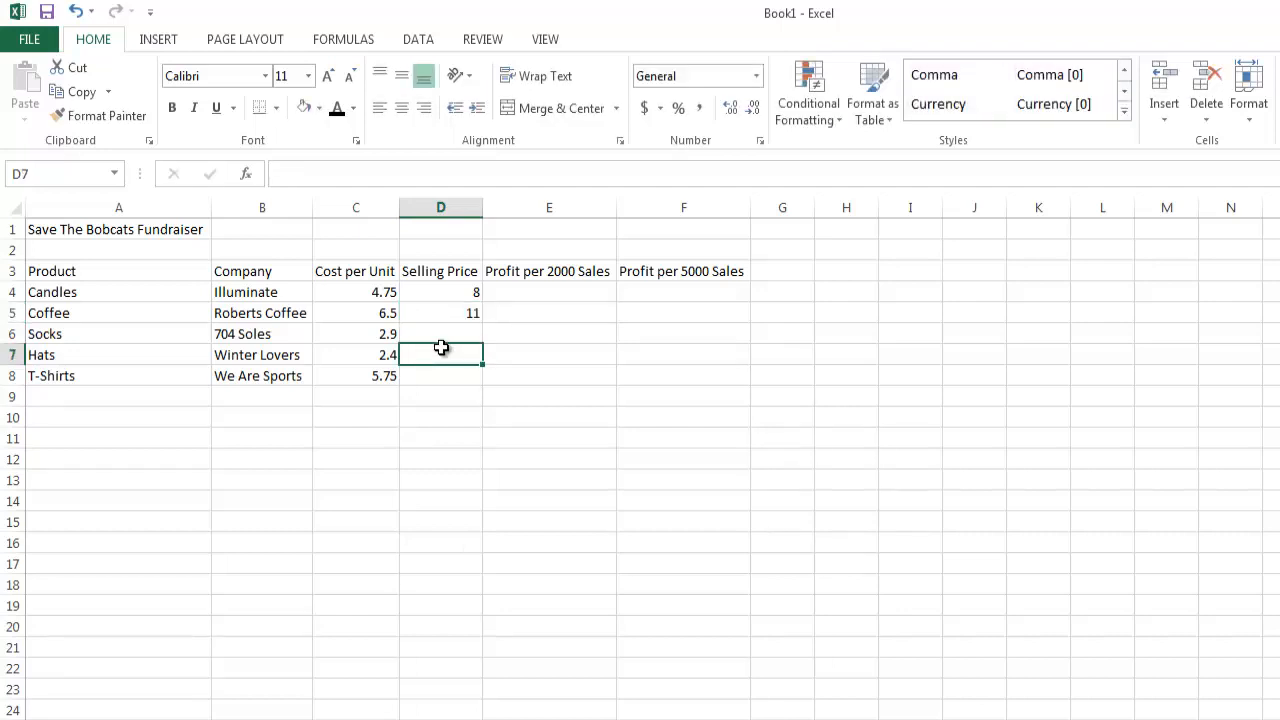
pyautogui.write('8')
pyautogui.press('BackSpace')
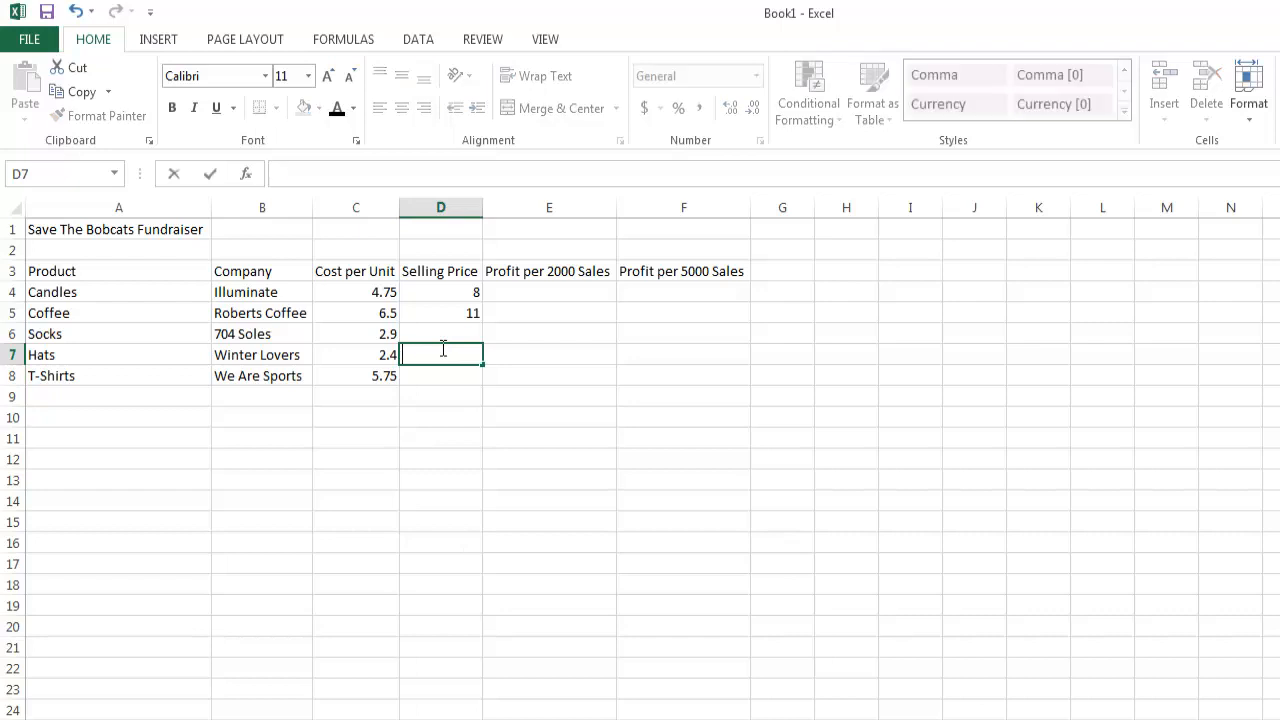
# Enter the remaining selling prices: 8.00 for Socks in D6, 5.00 for Hats in D7 and 10 for T-Shirts in D8.
pyautogui.click(445, 339)
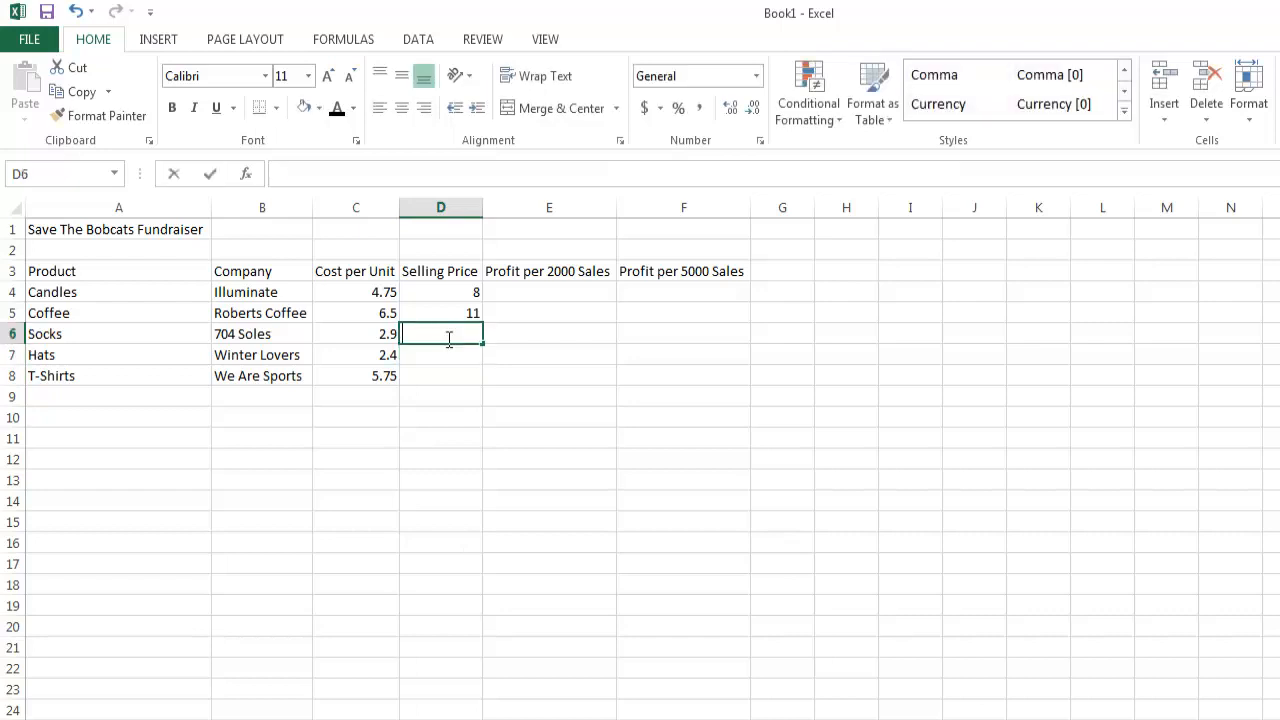
pyautogui.write('8.0')
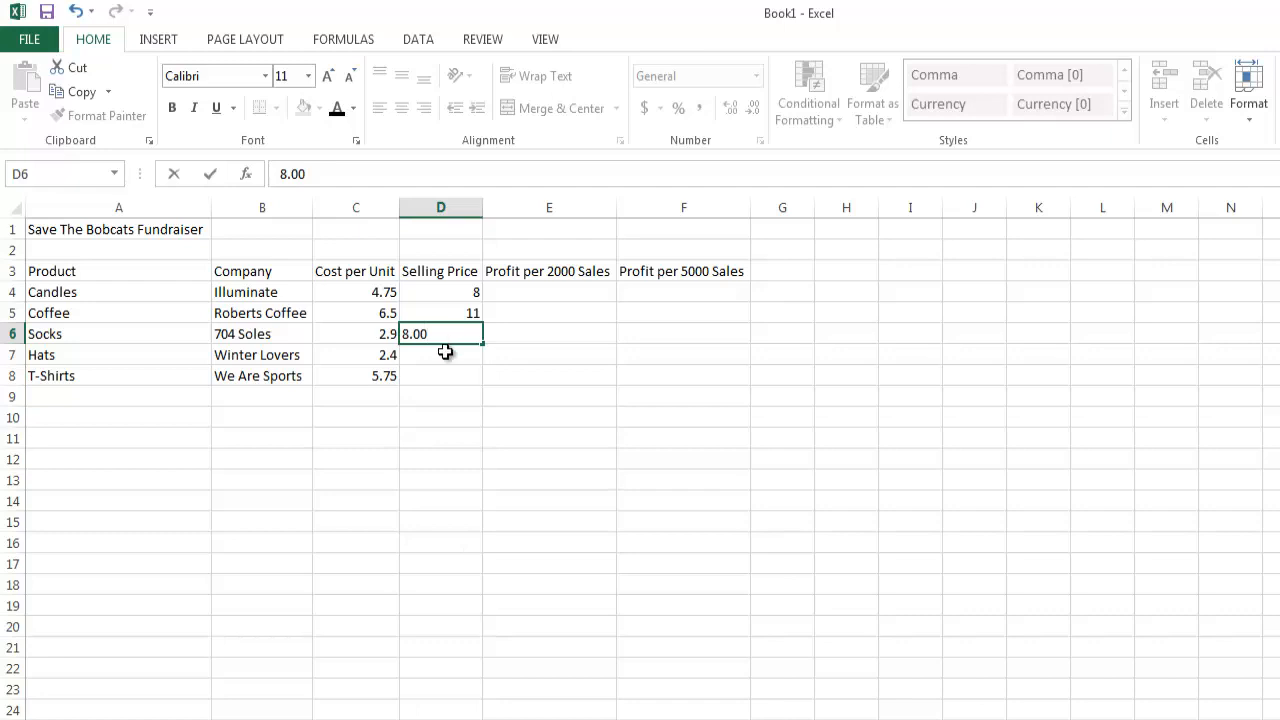
pyautogui.click(443, 352)
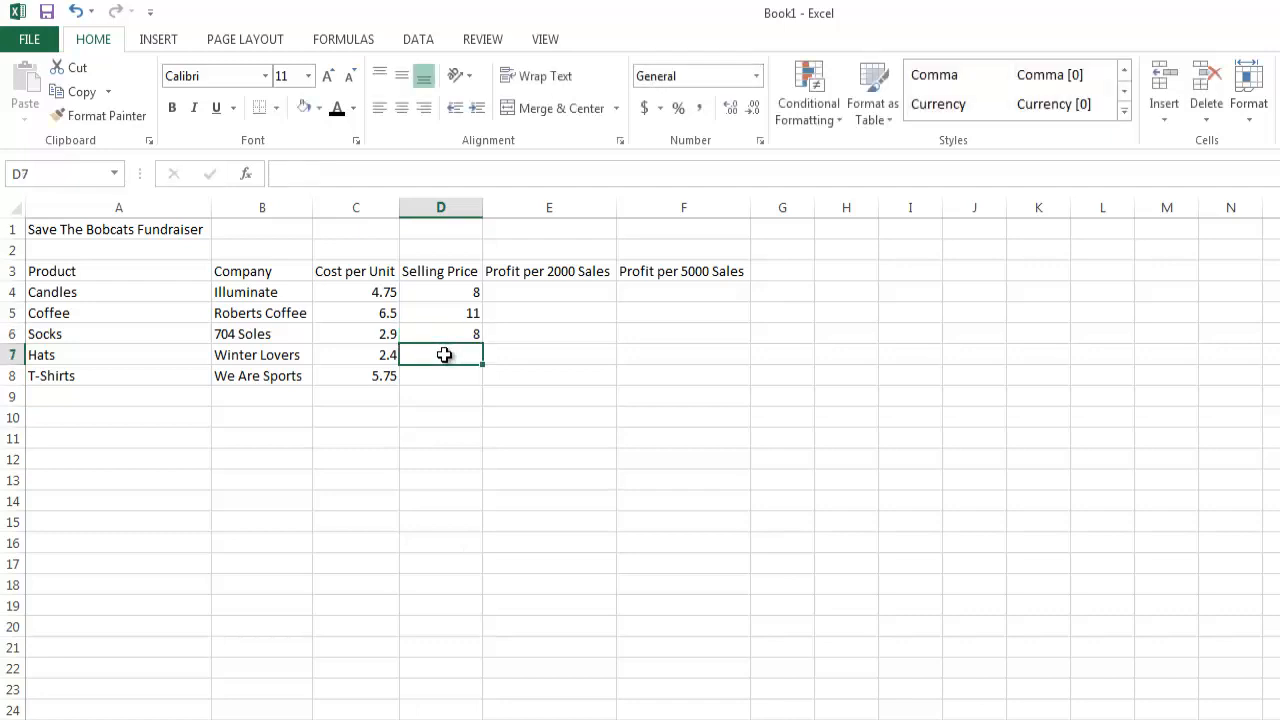
pyautogui.write('5.00')
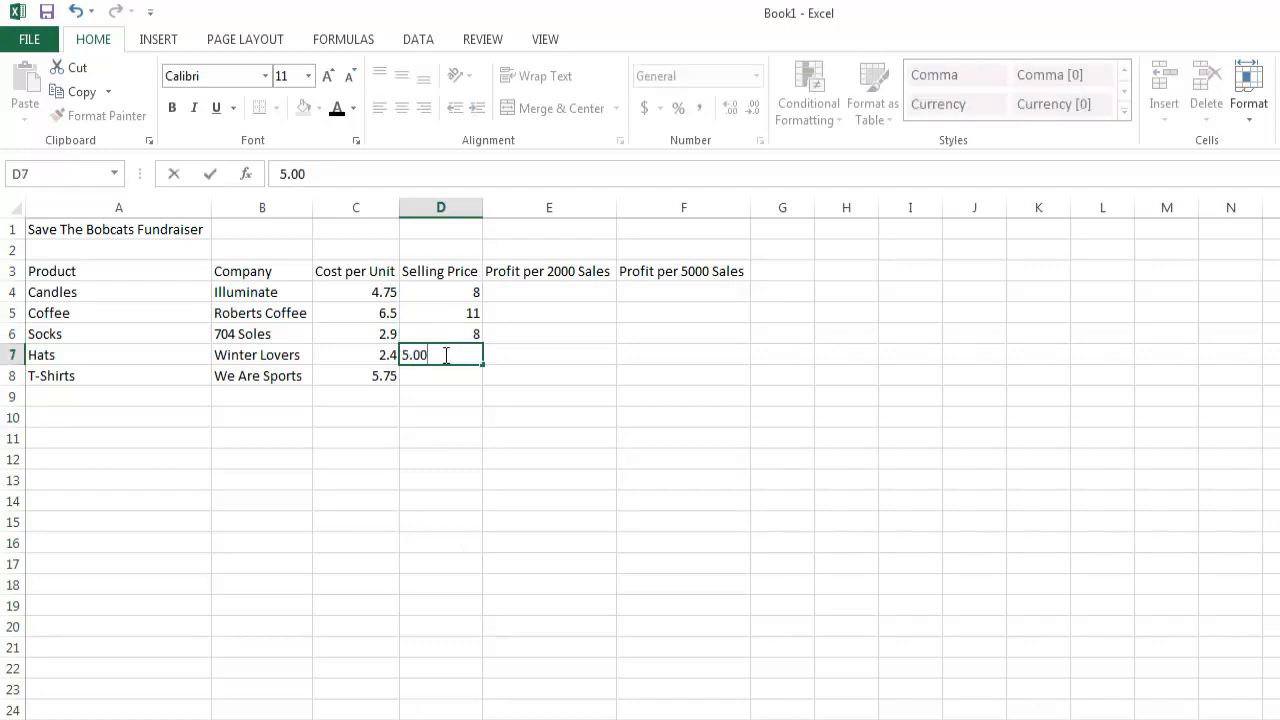
pyautogui.click(440, 375)
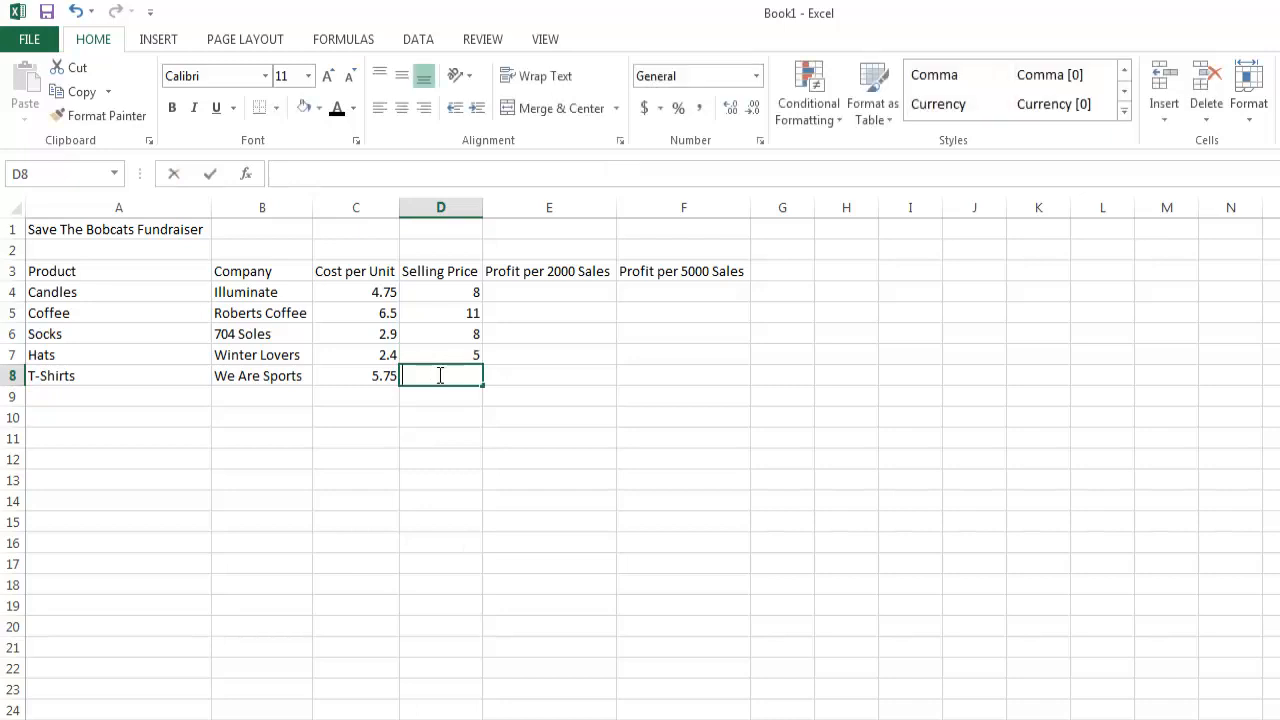
pyautogui.write('10')
pyautogui.click(382, 396)
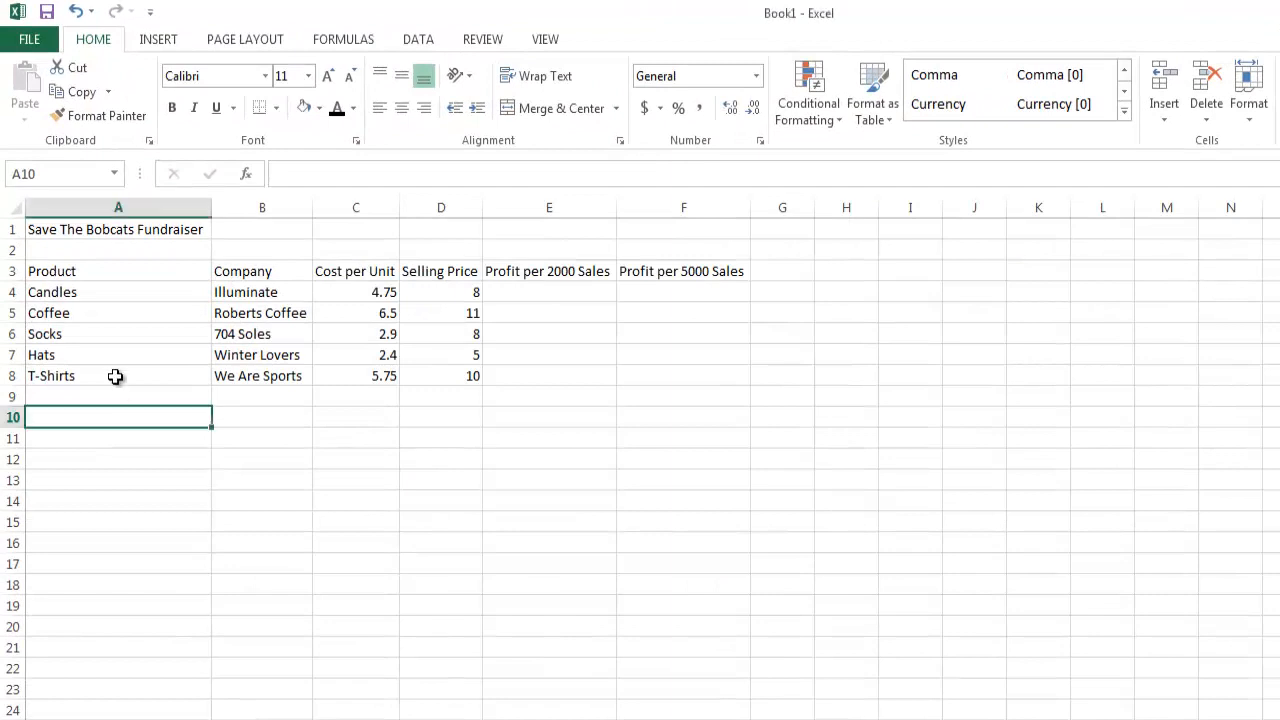
# Save the workbook to the Desktop as an Excel Workbook named Save The Bobcats.
pyautogui.click(29, 39)
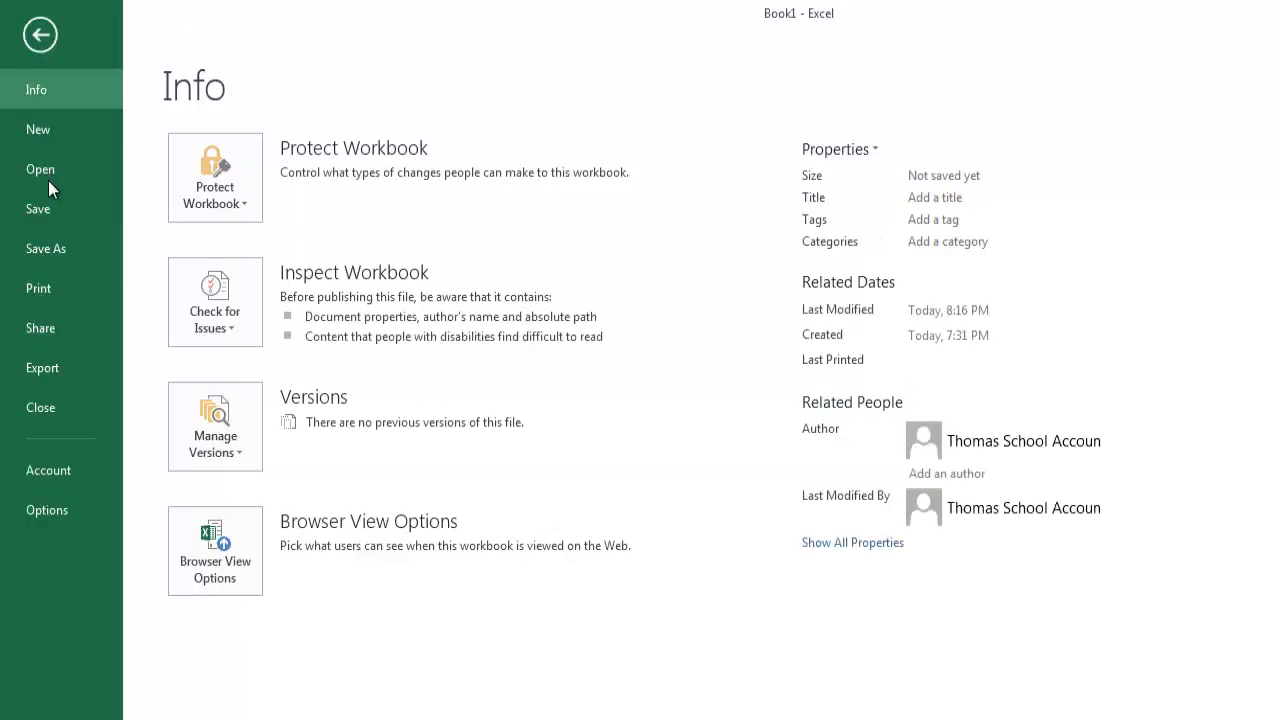
pyautogui.click(63, 248)
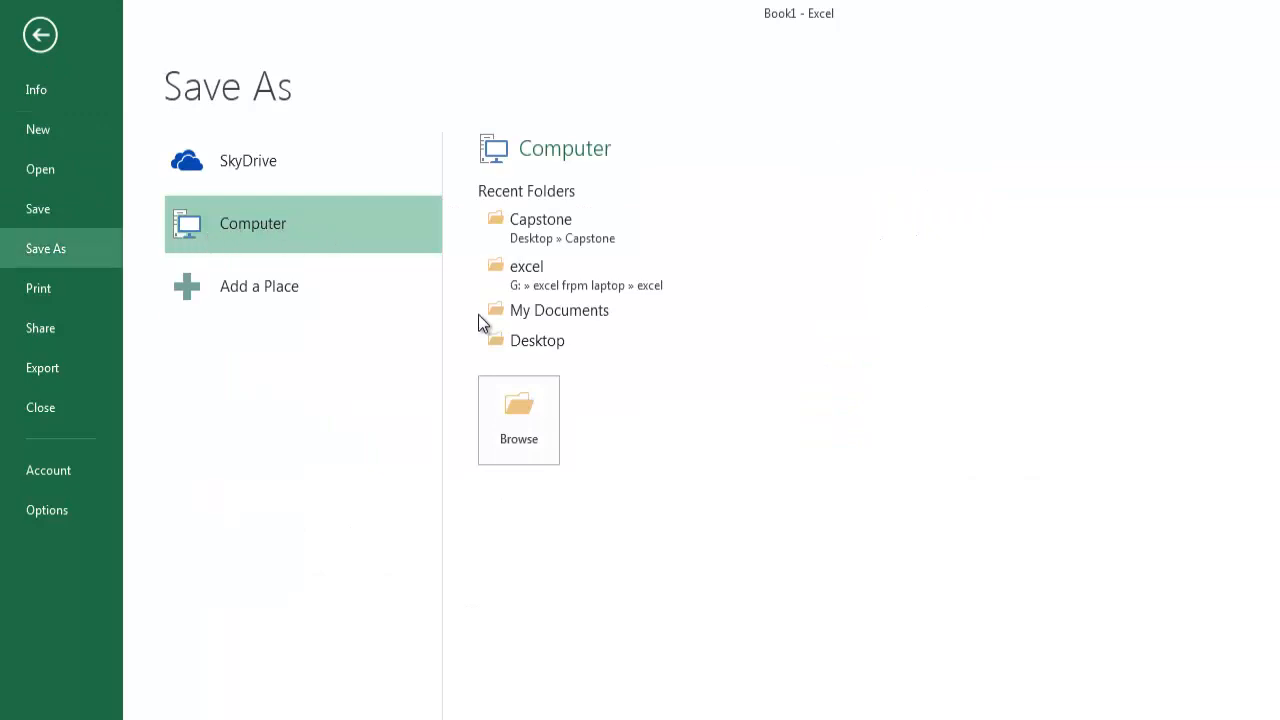
pyautogui.click(531, 342)
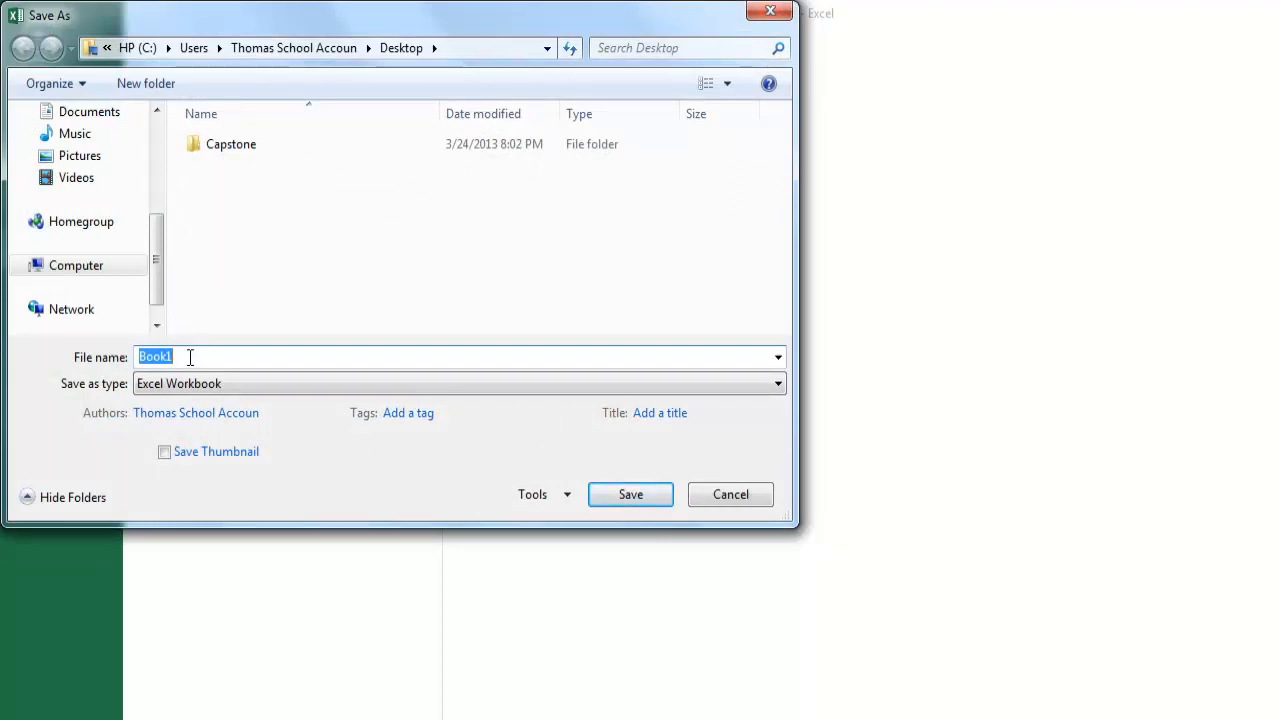
pyautogui.write('Save The Bobcats')
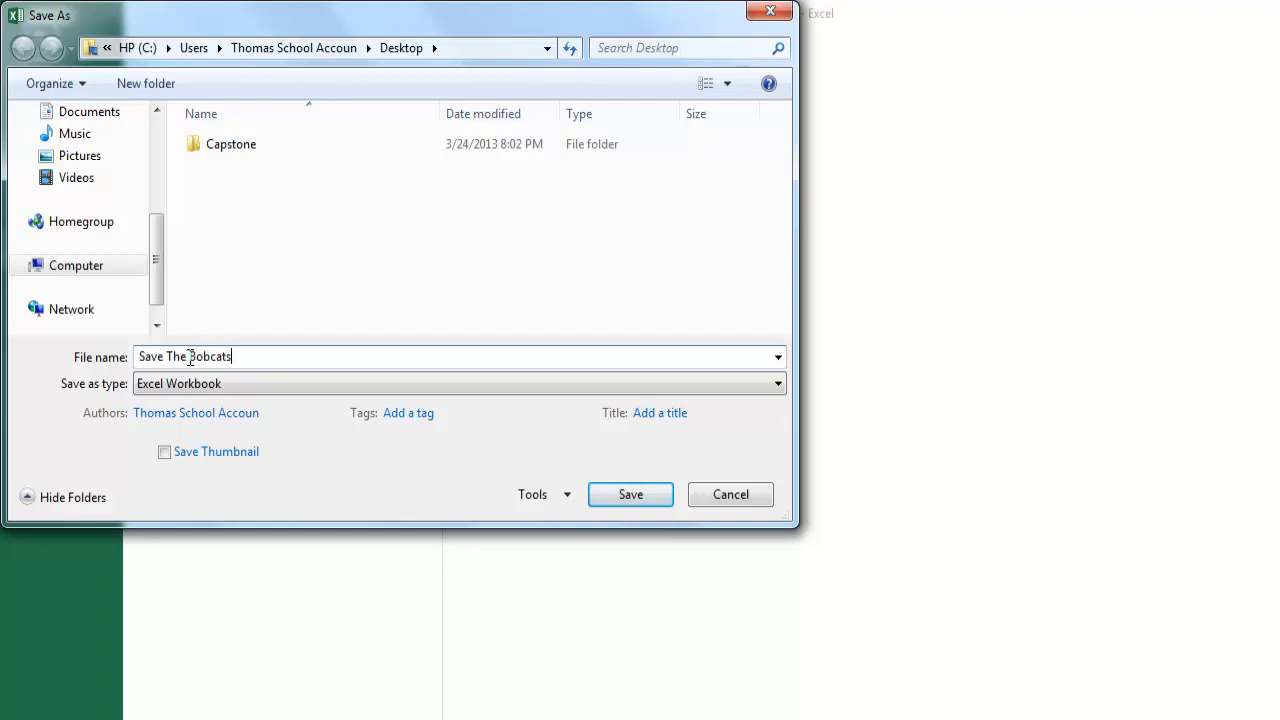
pyautogui.click(626, 497)
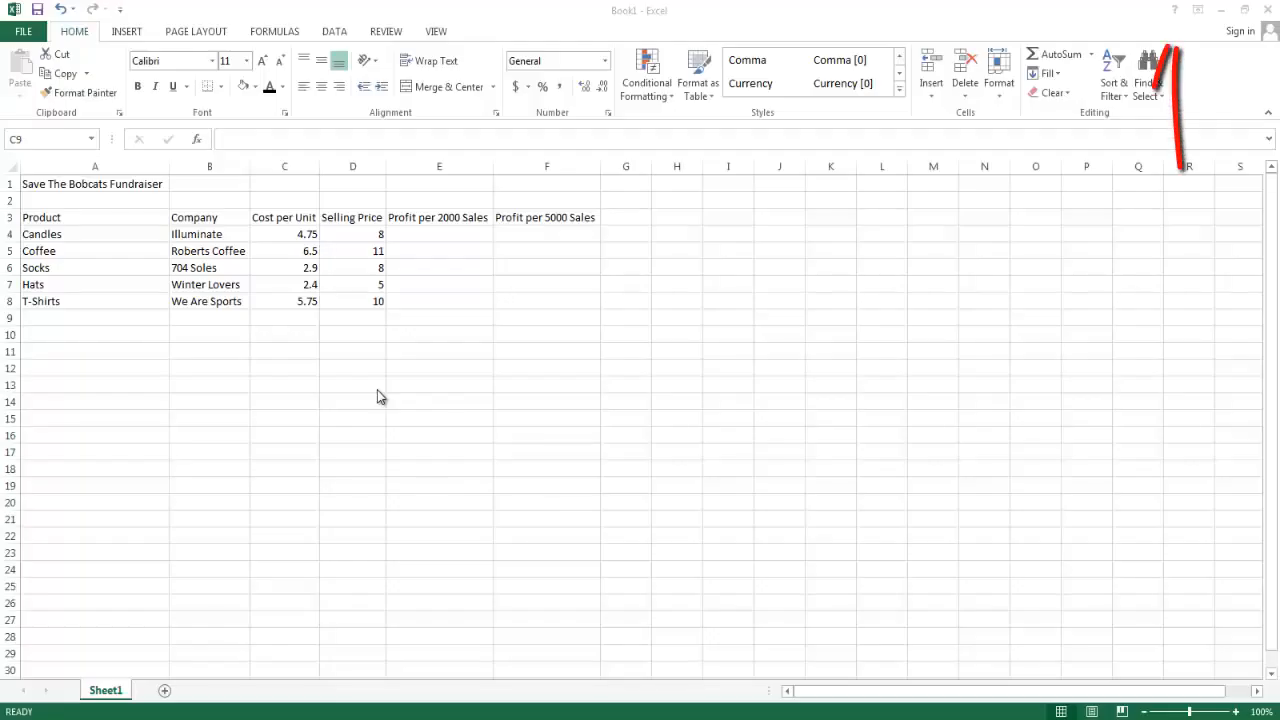
# Open the online help, look up the popular search Formulas, and maximize the help window.
pyautogui.click(1176, 14)
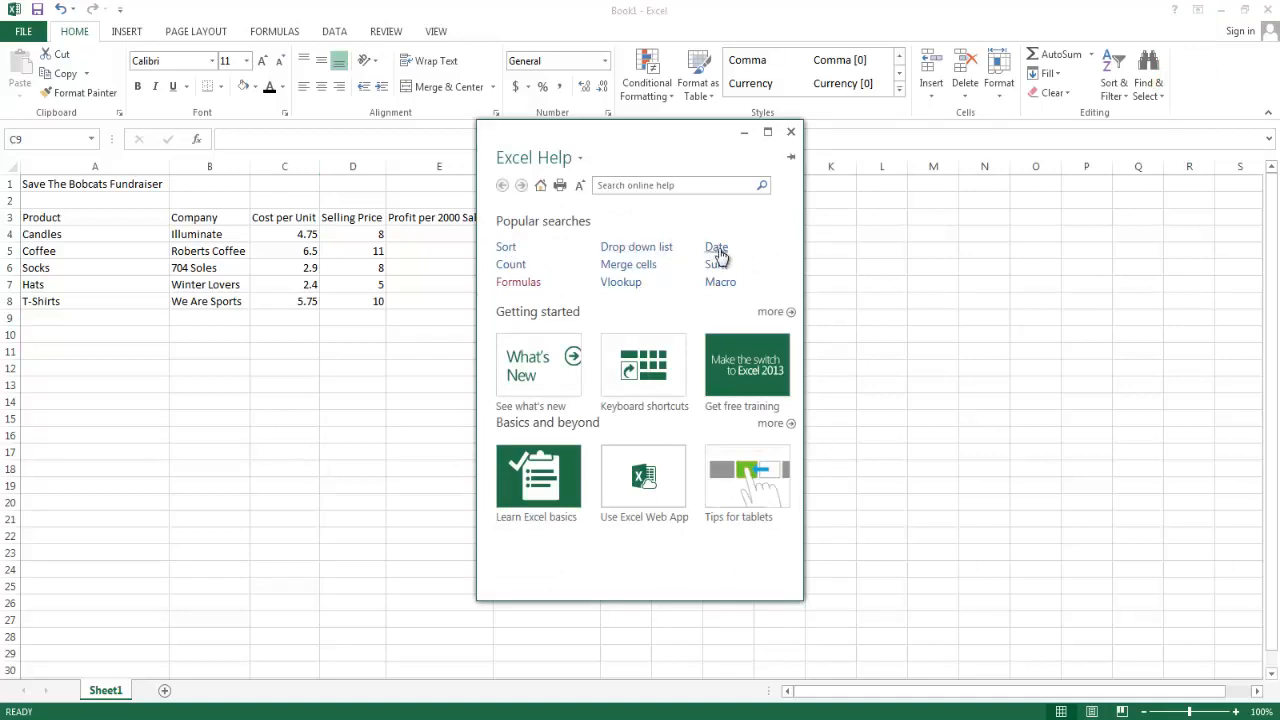
pyautogui.click(516, 283)
pyautogui.click(767, 131)
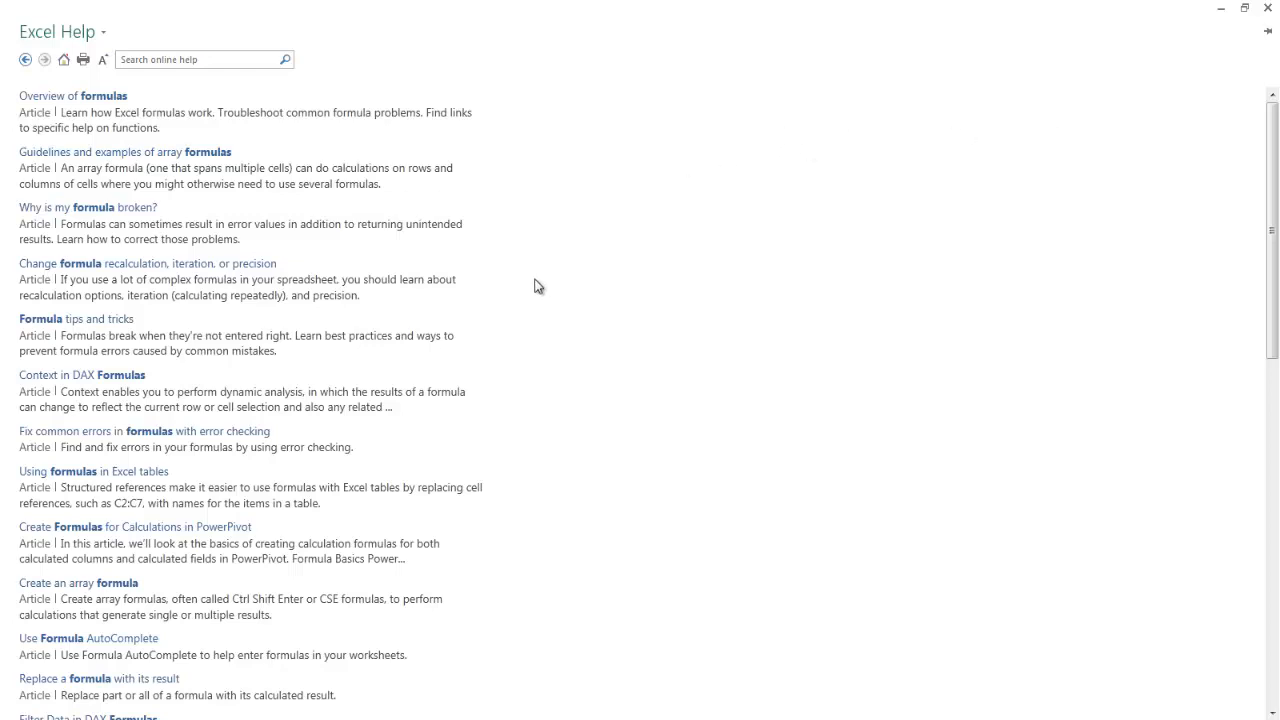
# Open the help article Overview of formulas and read through its section on the parts of a formula.
pyautogui.click(38, 100)
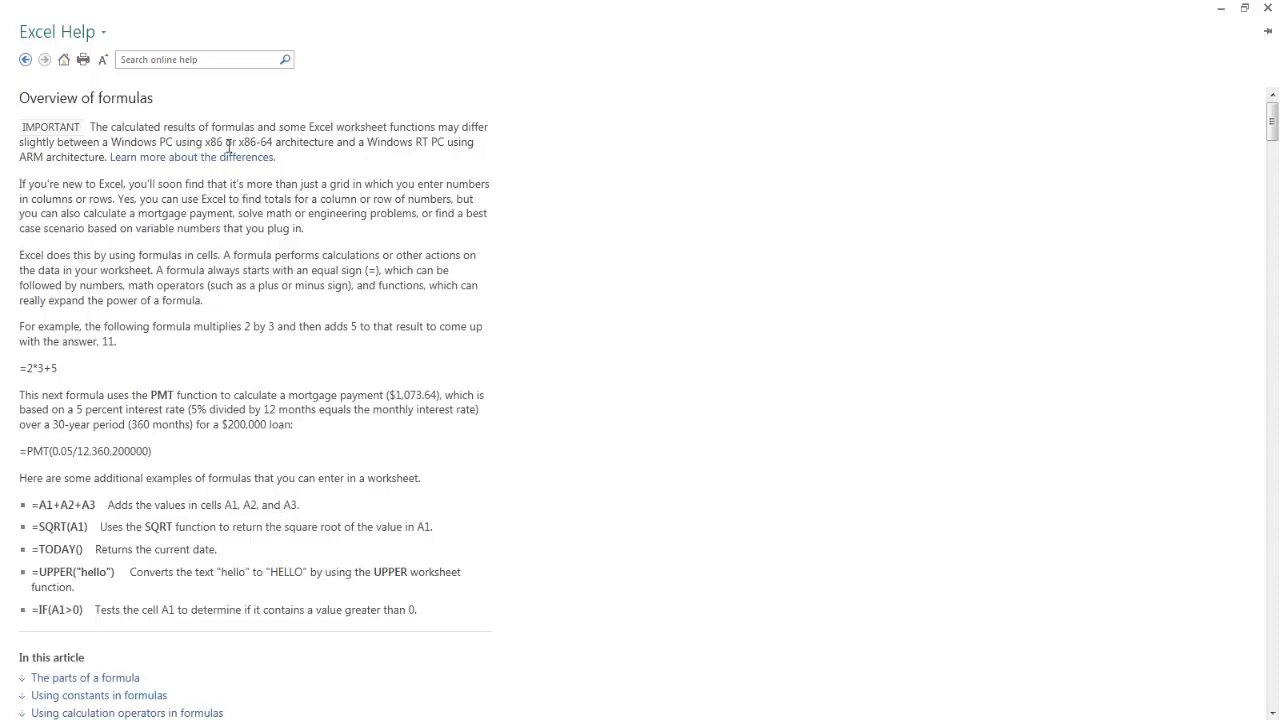
pyautogui.scroll(-6, 257, 349)
pyautogui.scroll(-6, 265, 366)
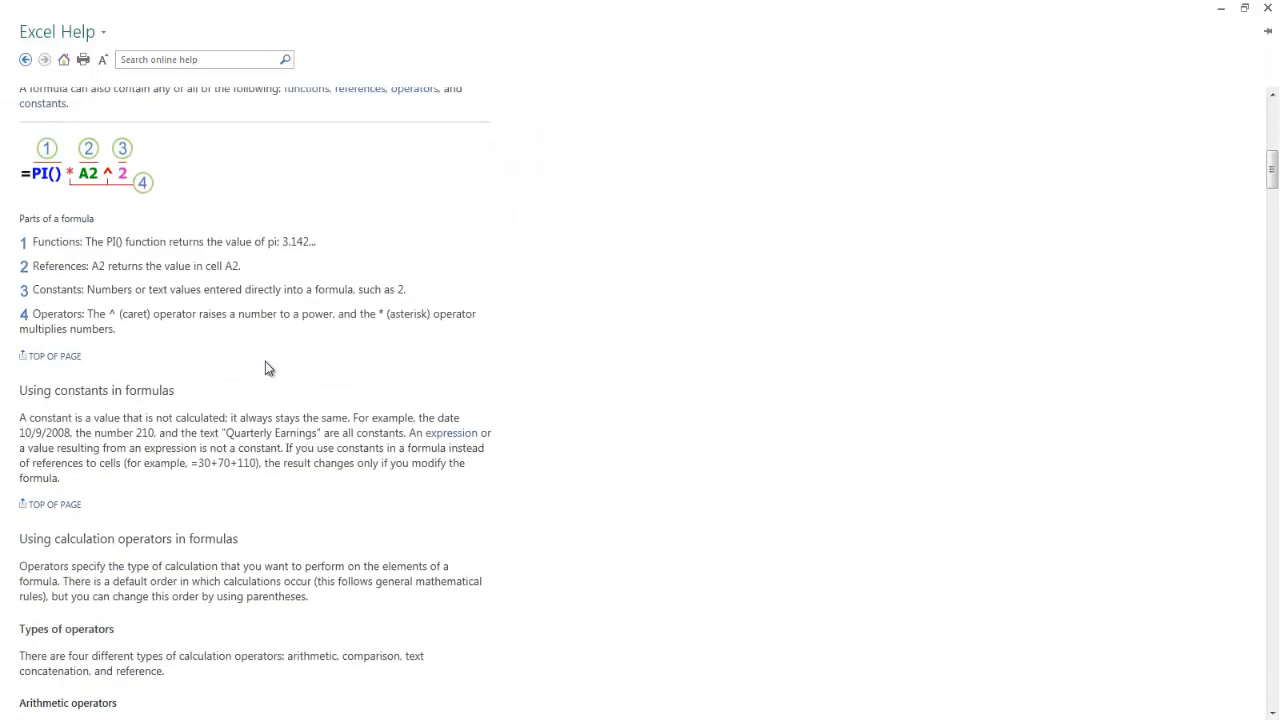
pyautogui.scroll(-7, 265, 361)
pyautogui.scroll(20, 265, 361)
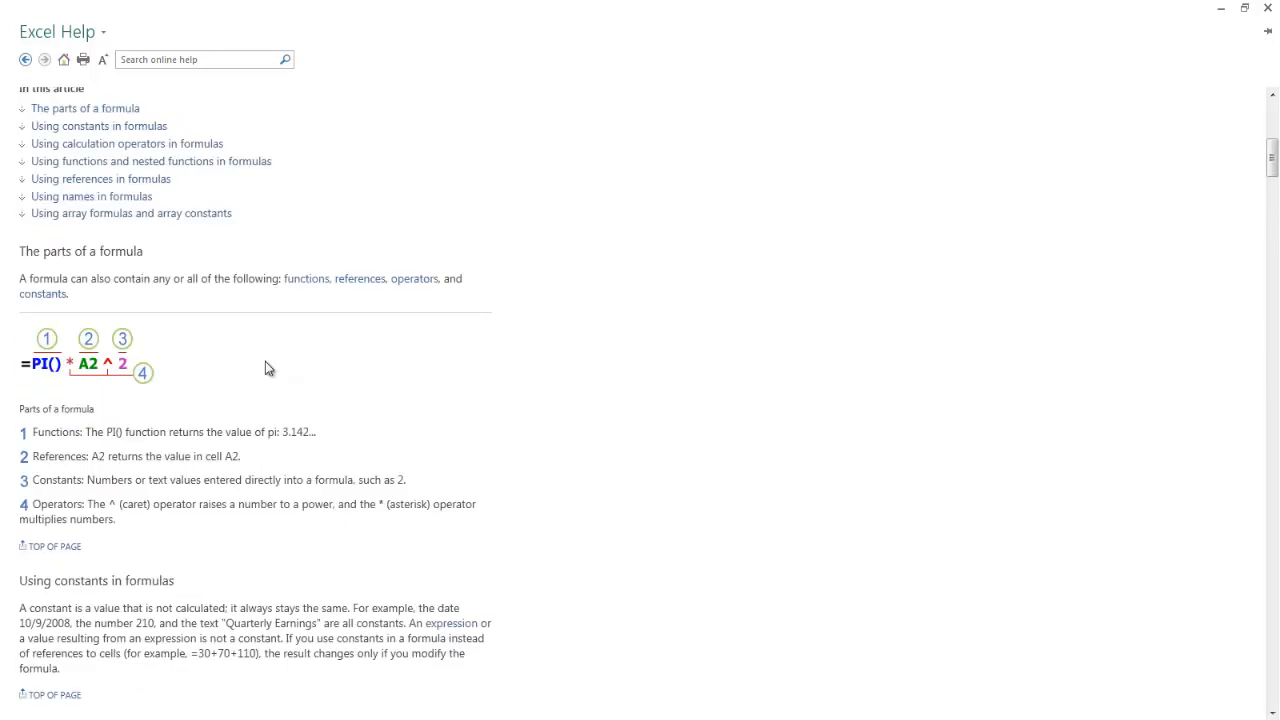
# Return to the help start page and close the help window, reopening it once to view its popular searches before closing it again.
pyautogui.click(25, 61)
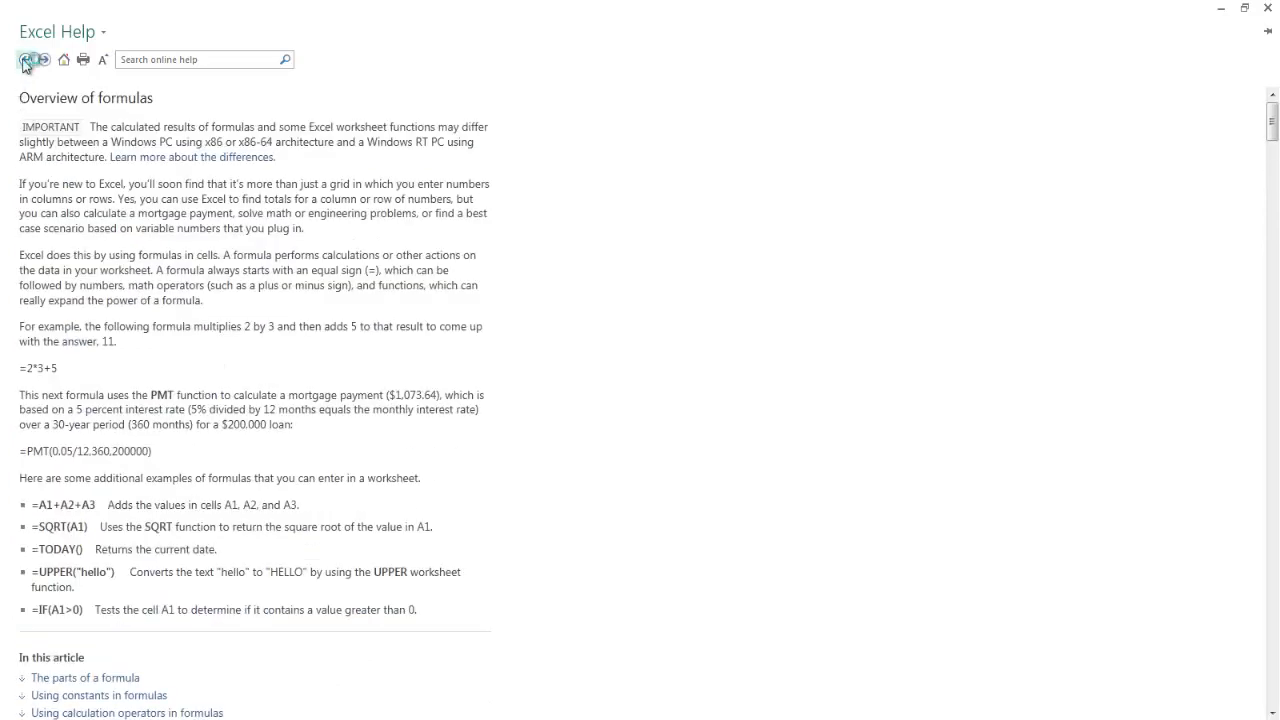
pyautogui.click(24, 61)
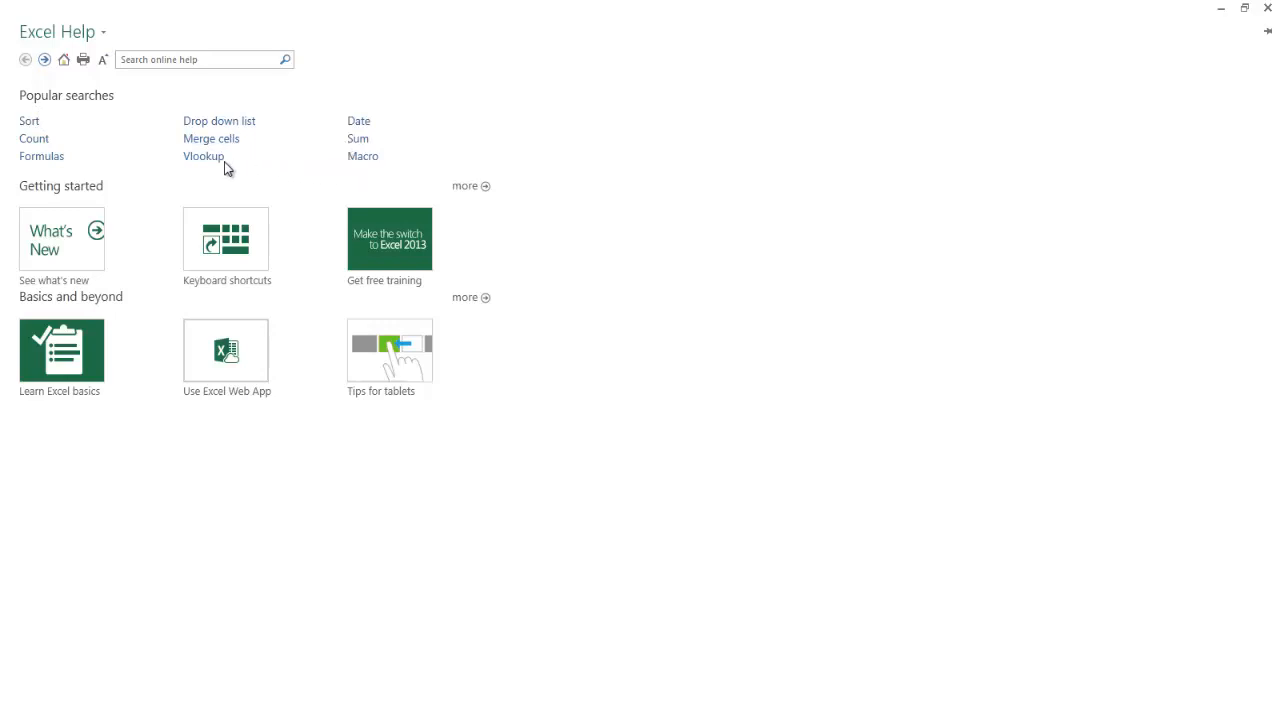
pyautogui.click(1268, 10)
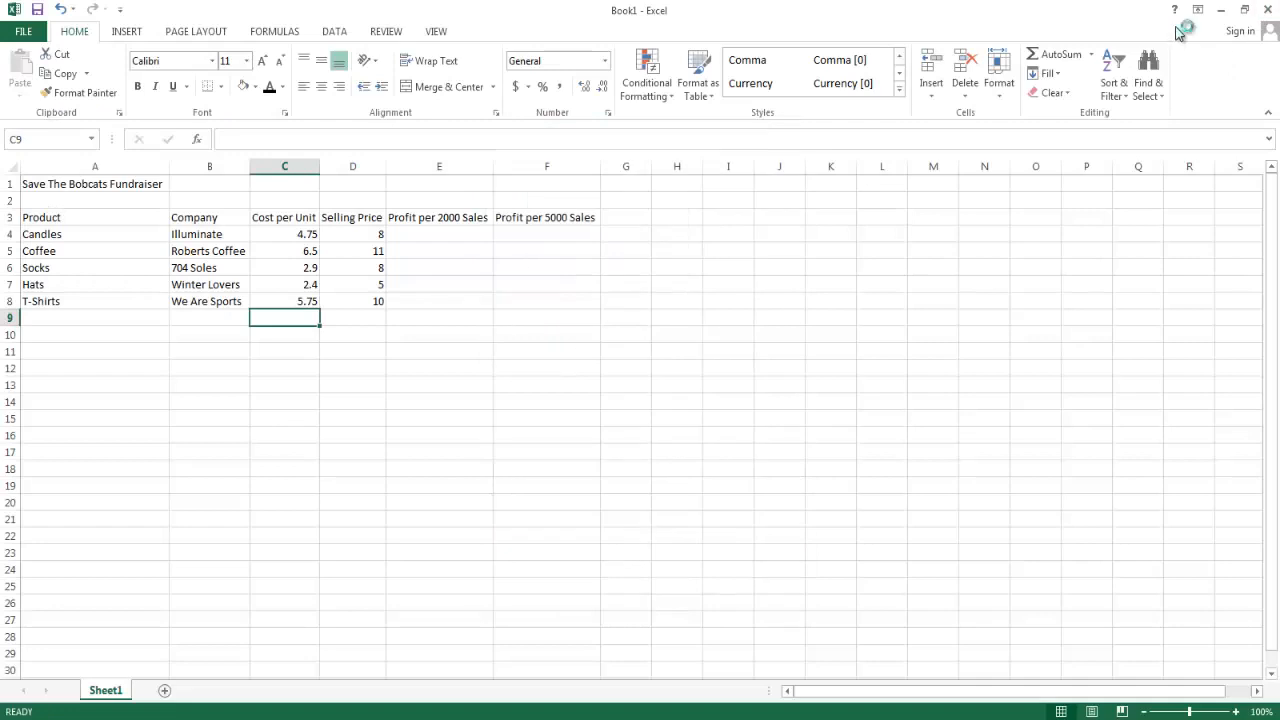
pyautogui.click(1174, 9)
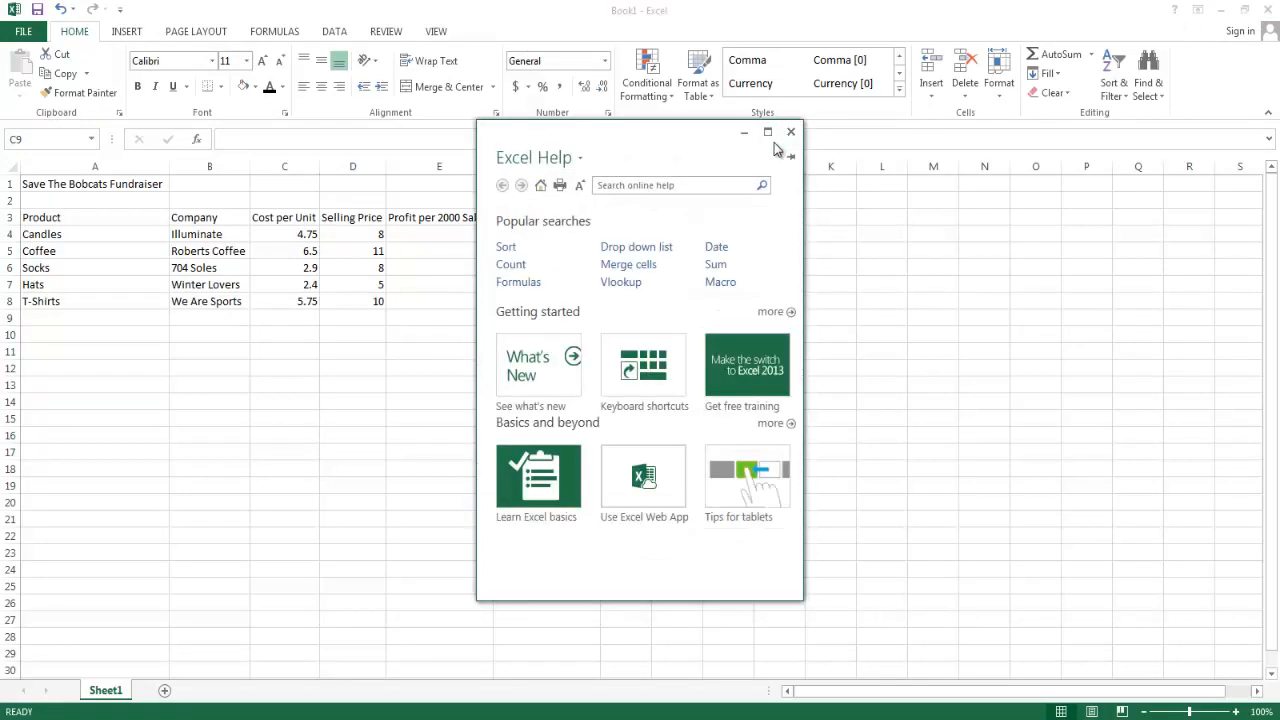
pyautogui.click(789, 133)
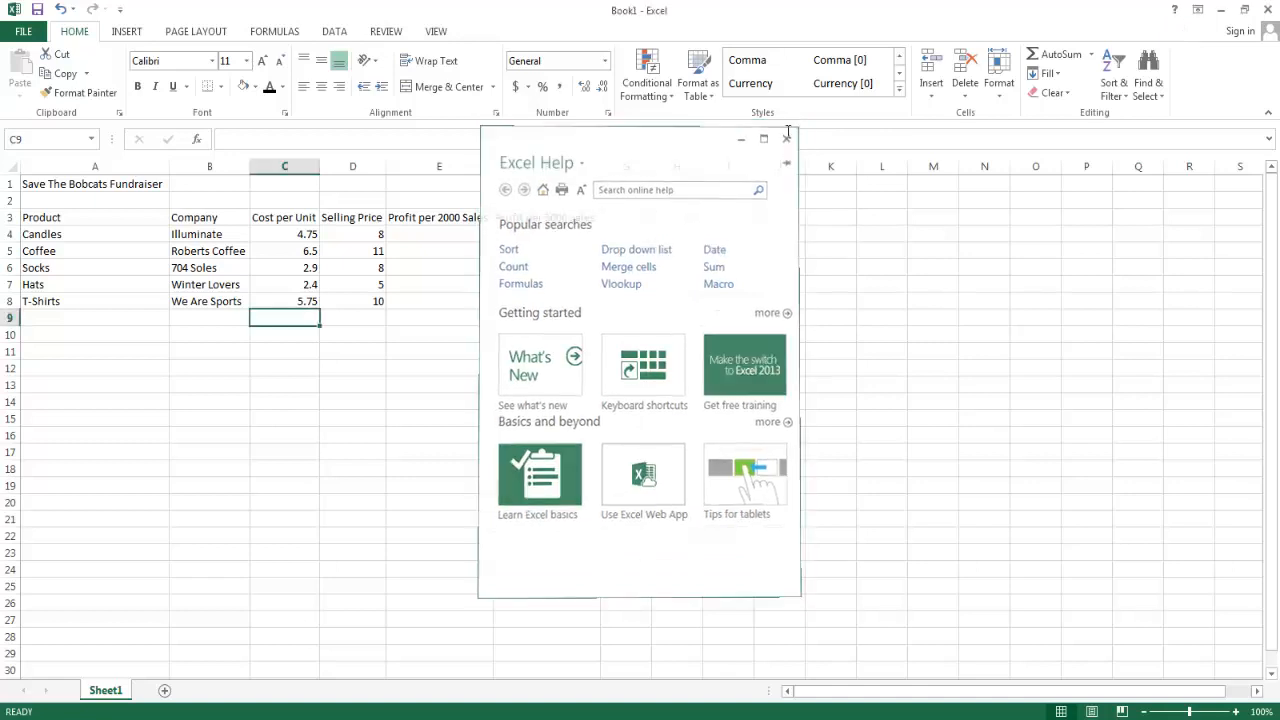